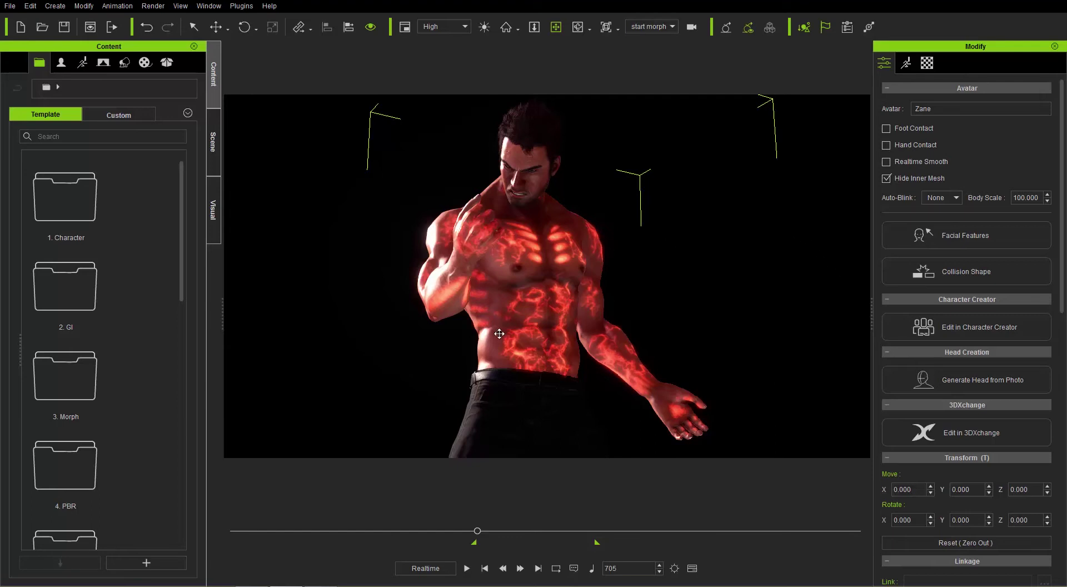
# Play the character's animation and return the playhead to the start of the marked range.
pyautogui.click(467, 568)
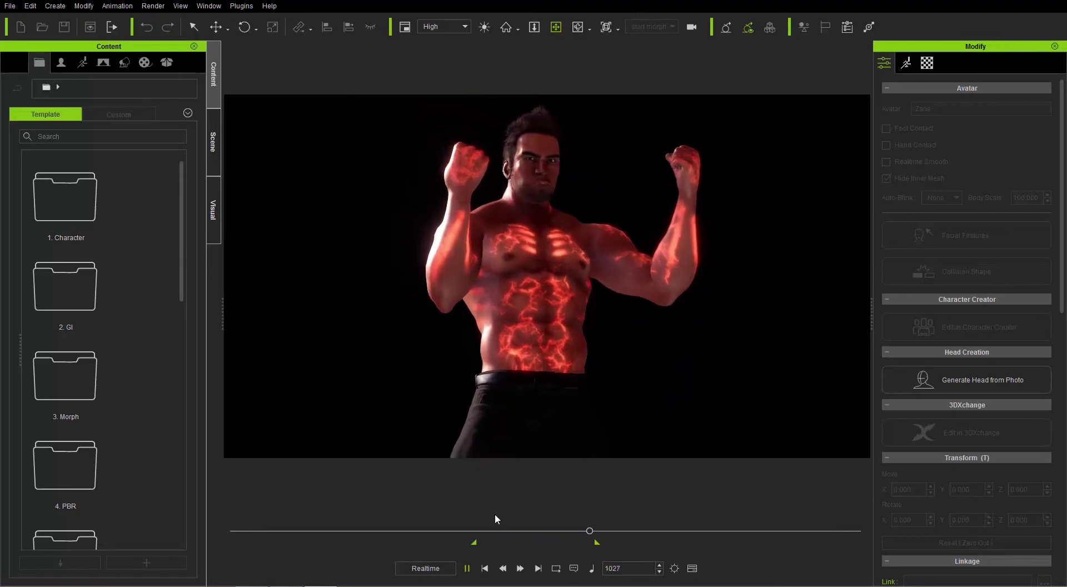
pyautogui.click(485, 568)
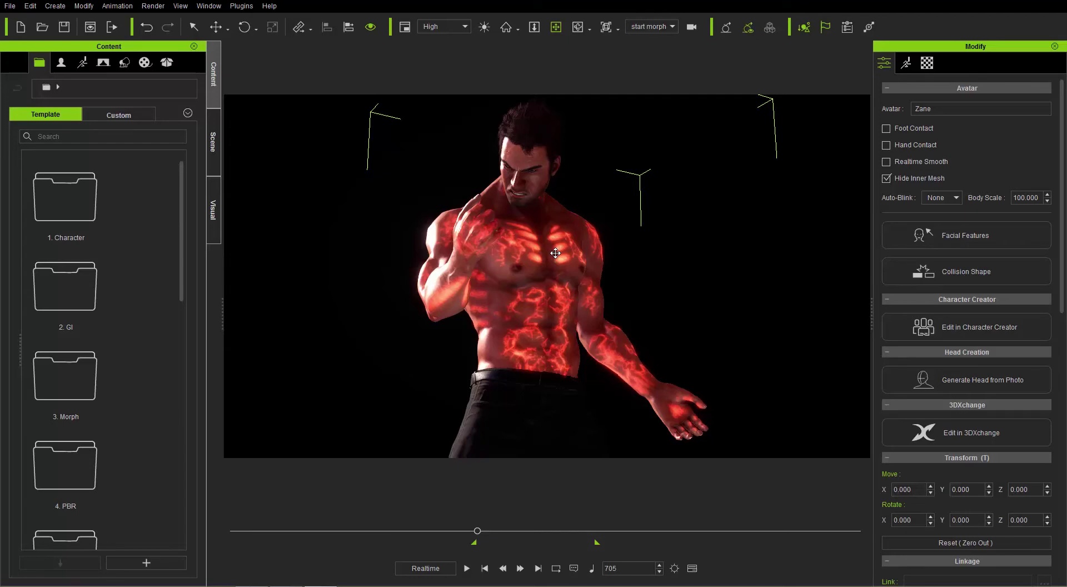
# Examine the character's material list and the Skin_Body material's shader type and texture channels.
pyautogui.click(927, 65)
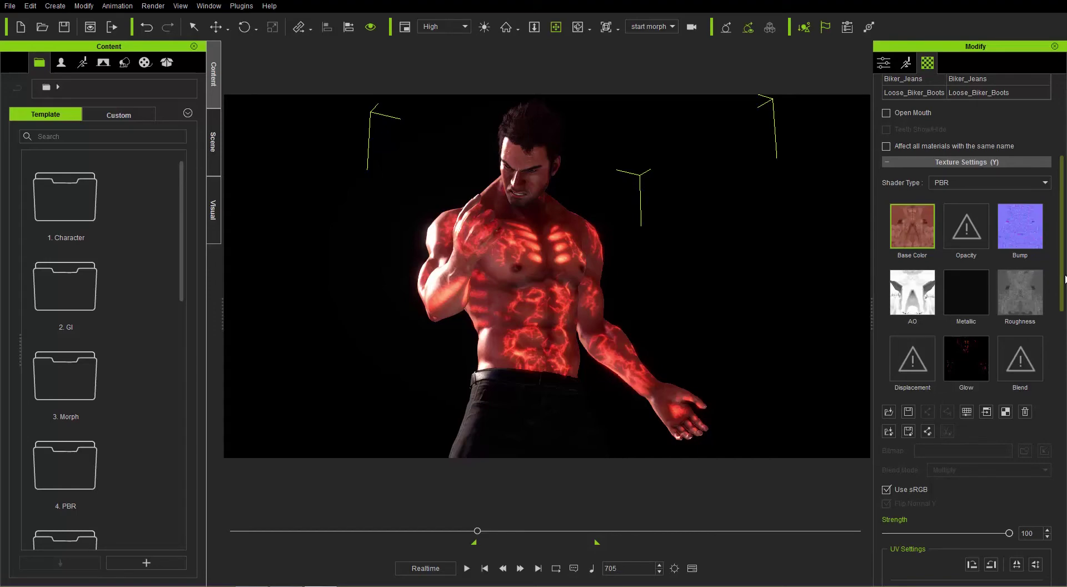
pyautogui.scroll(5, 1065, 278)
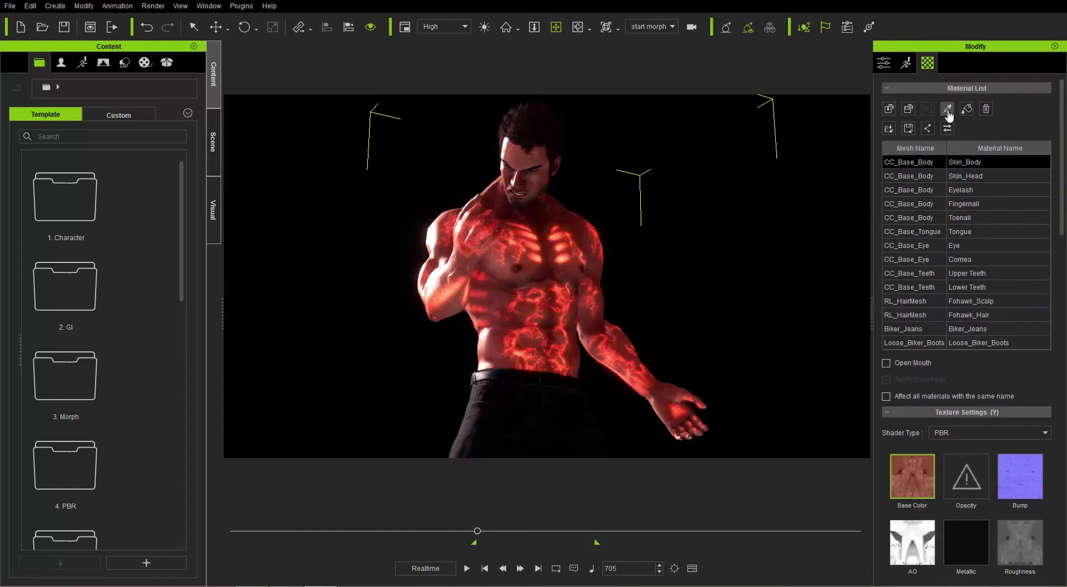
pyautogui.click(1034, 272)
pyautogui.scroll(-5, 1055, 263)
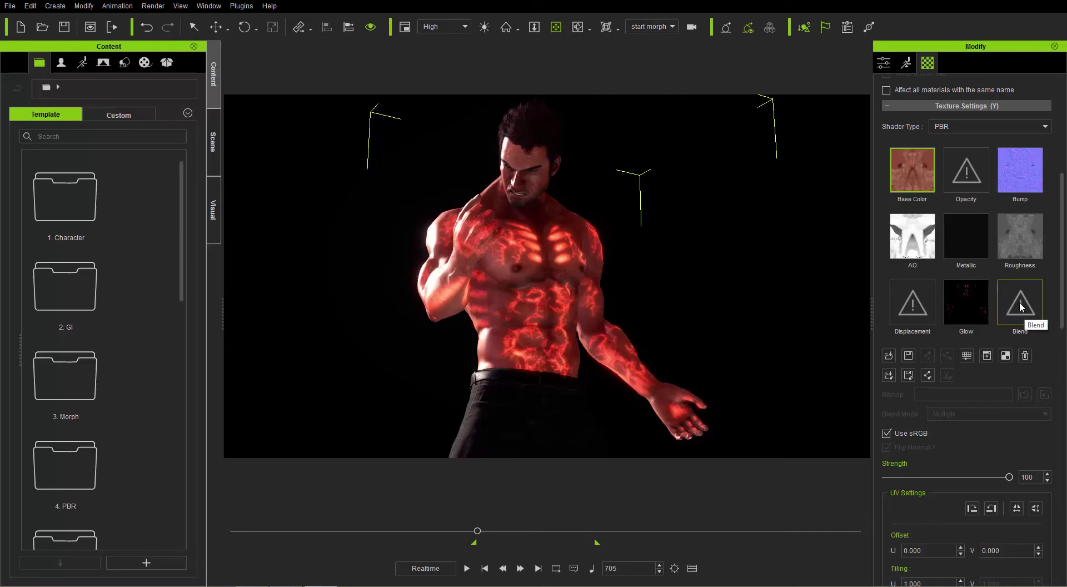
pyautogui.click(981, 125)
pyautogui.click(934, 134)
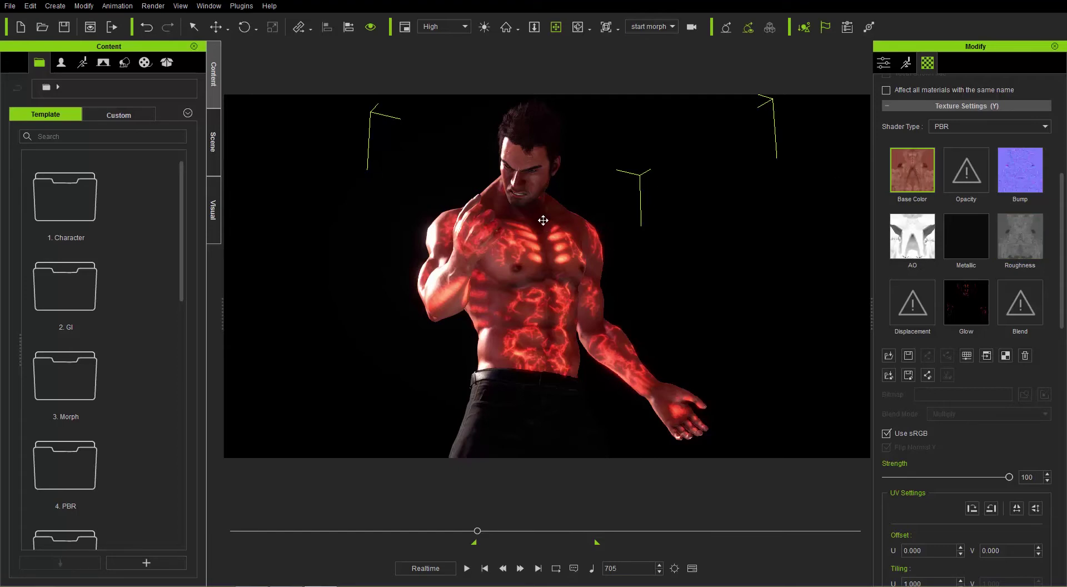
# Start an FBX export of the character with Unreal as the target tool preset.
pyautogui.click(11, 7)
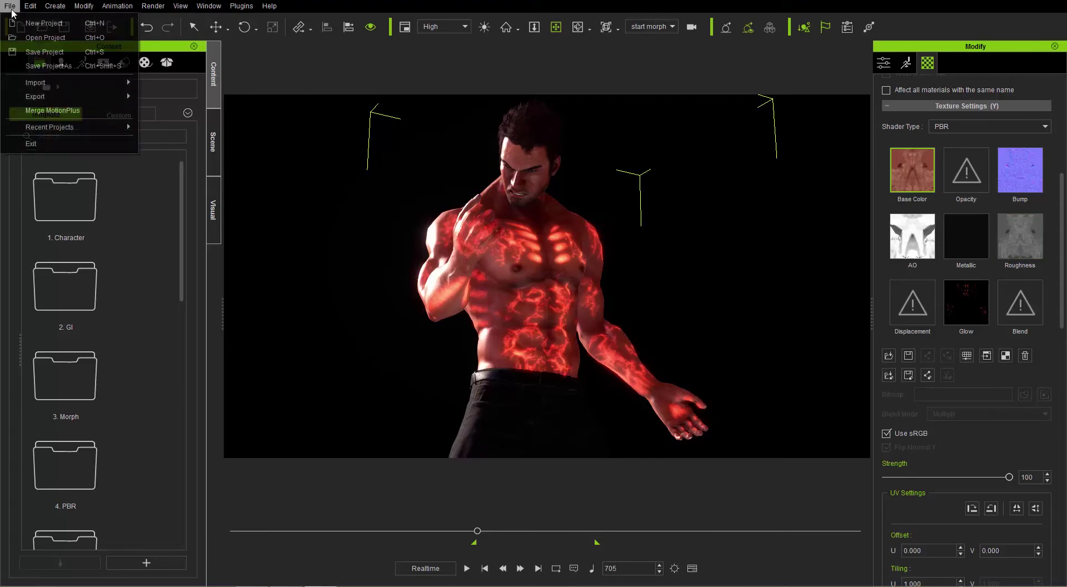
pyautogui.moveTo(49, 98)
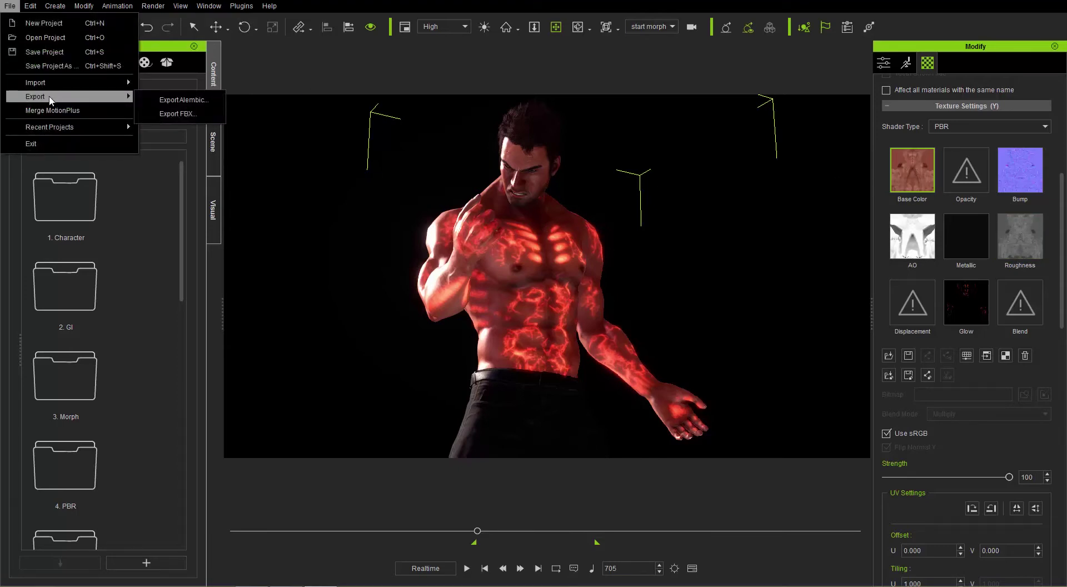
pyautogui.click(189, 114)
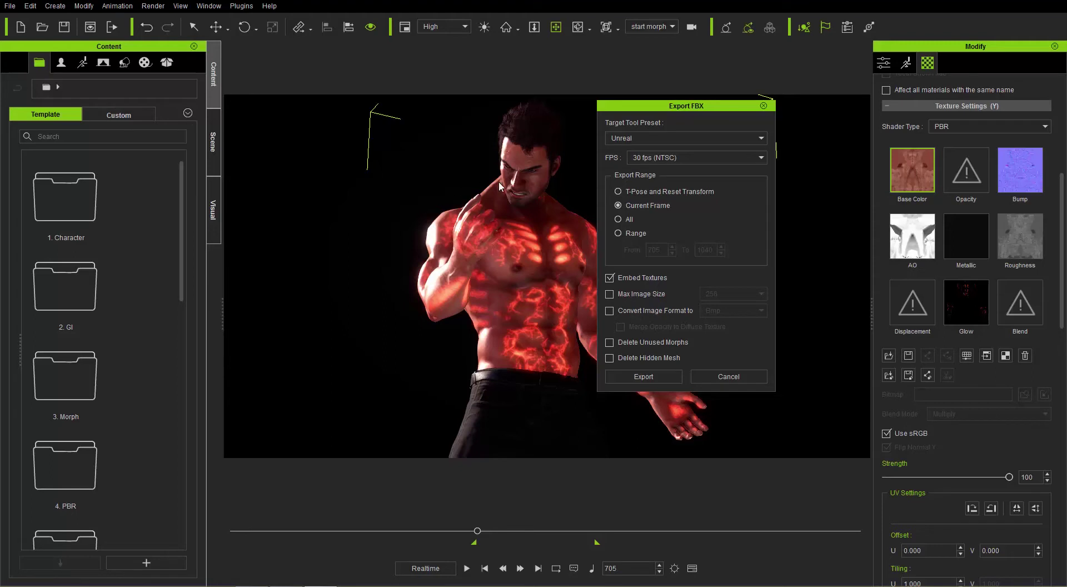
pyautogui.click(653, 139)
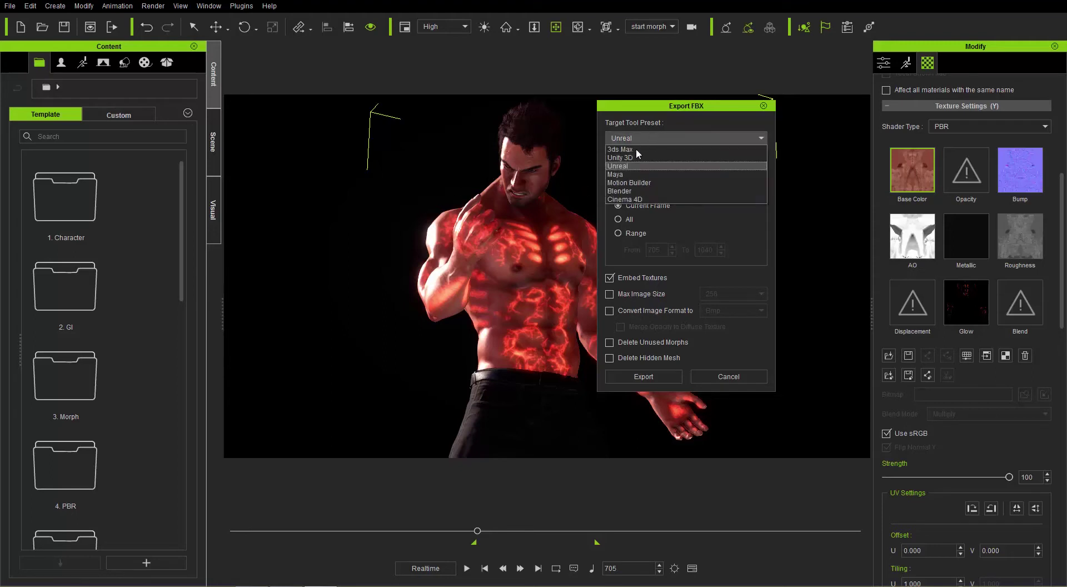
pyautogui.click(629, 165)
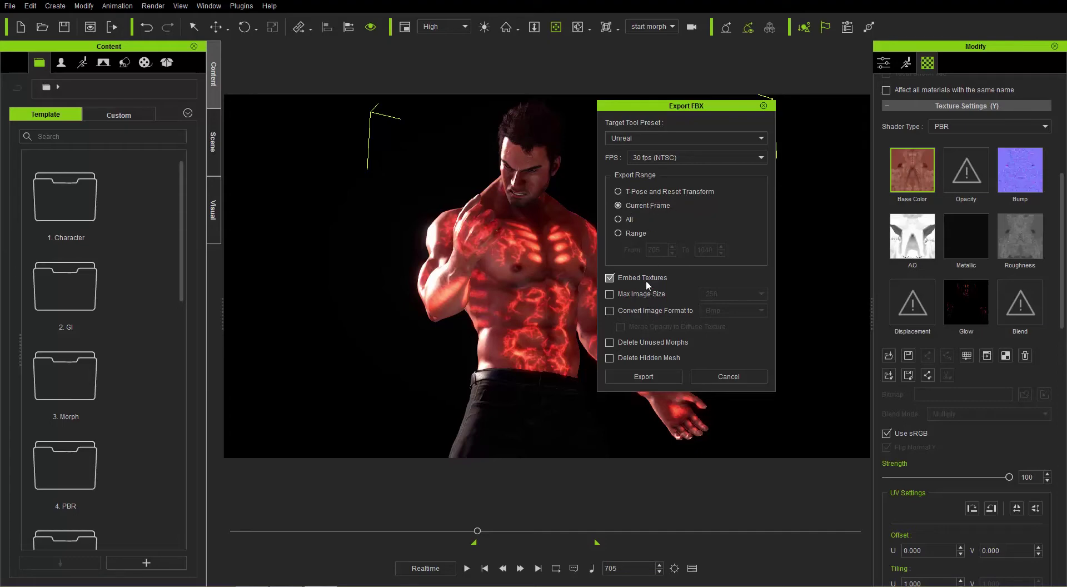
# Export the character as Zane into a new Exports folder on the Desktop.
pyautogui.click(653, 377)
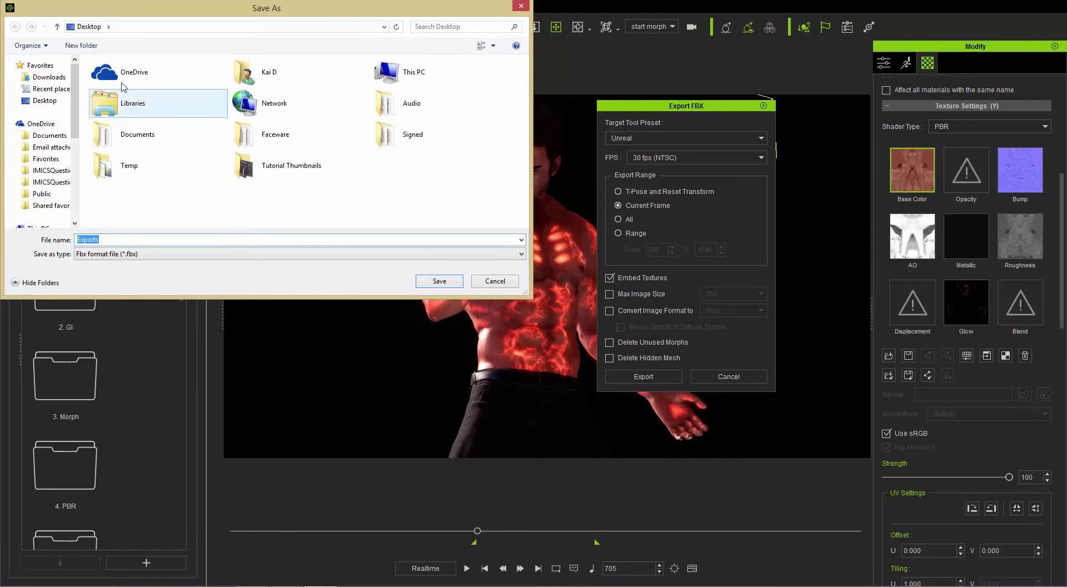
pyautogui.click(82, 46)
pyautogui.write('Exports')
pyautogui.press('Return')
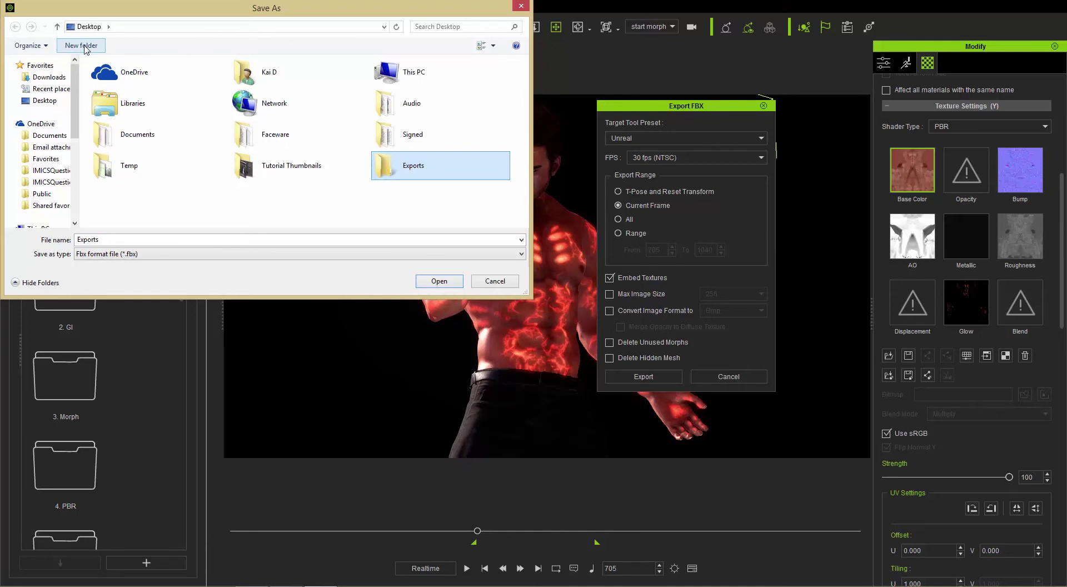
pyautogui.doubleClick(434, 167)
pyautogui.doubleClick(156, 237)
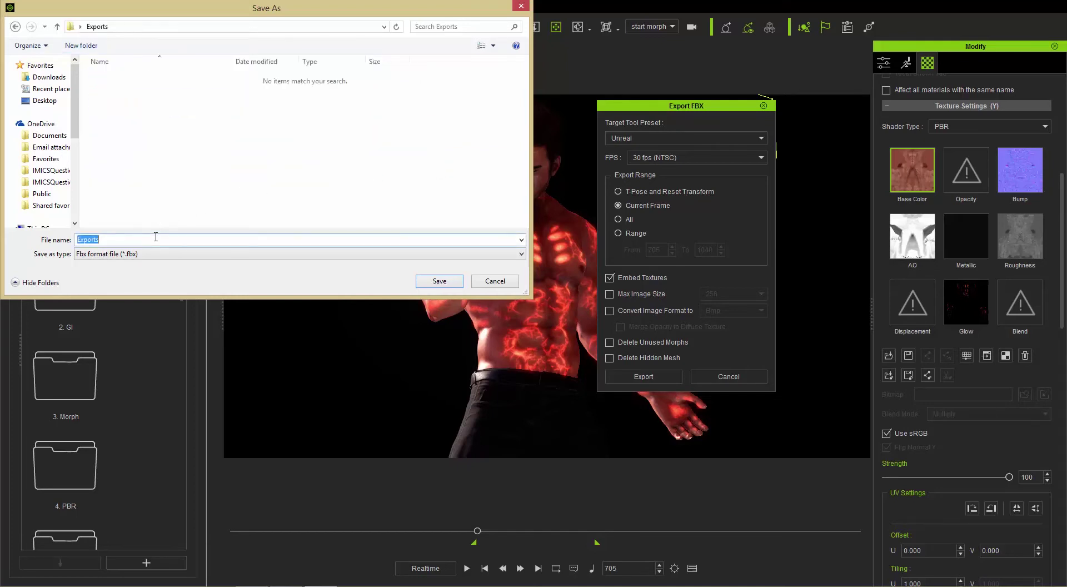
pyautogui.write('Zane')
pyautogui.click(447, 283)
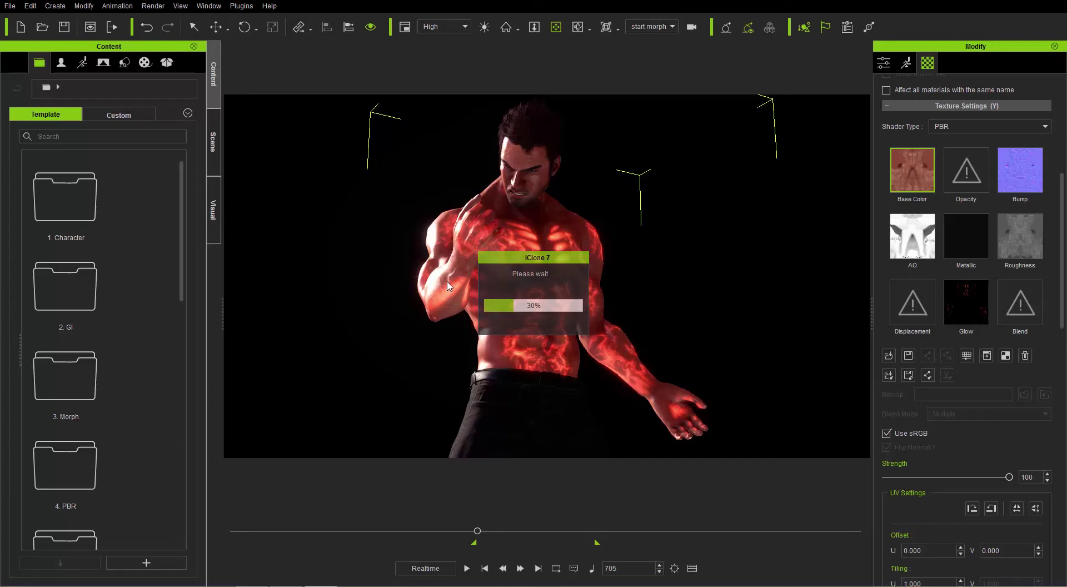
# Switch to Unreal Editor and create a folder named Zane in the project's Content folder.
pyautogui.hotkey('alt', 'Tab')
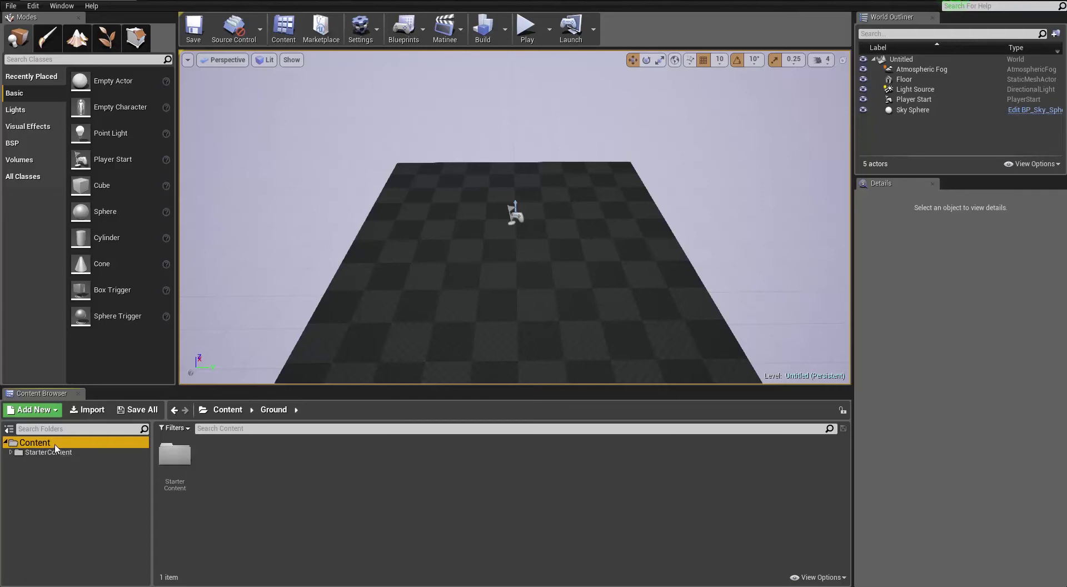
pyautogui.rightClick(249, 508)
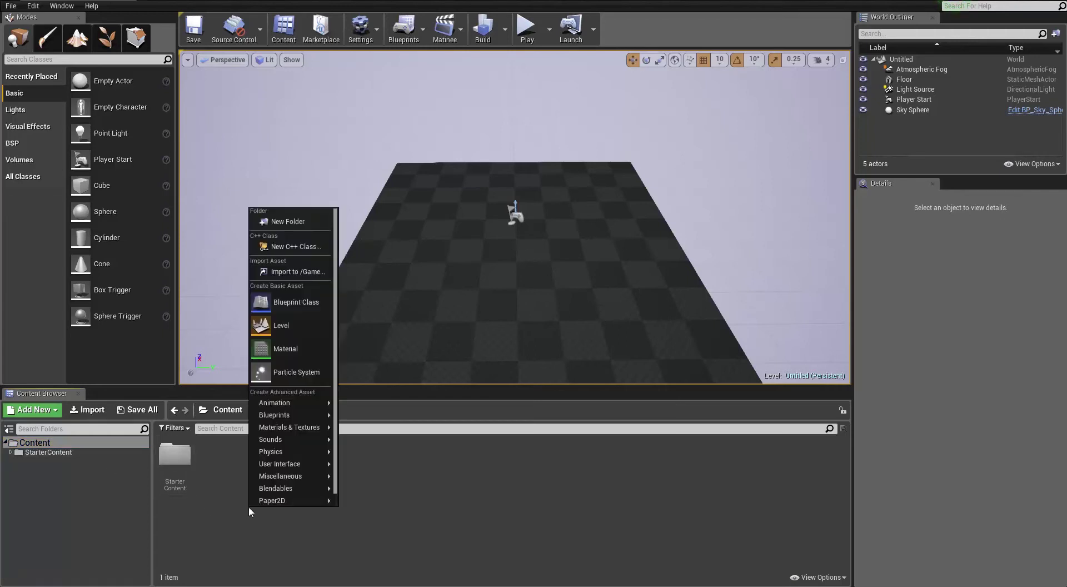
pyautogui.click(286, 222)
pyautogui.write('Zane')
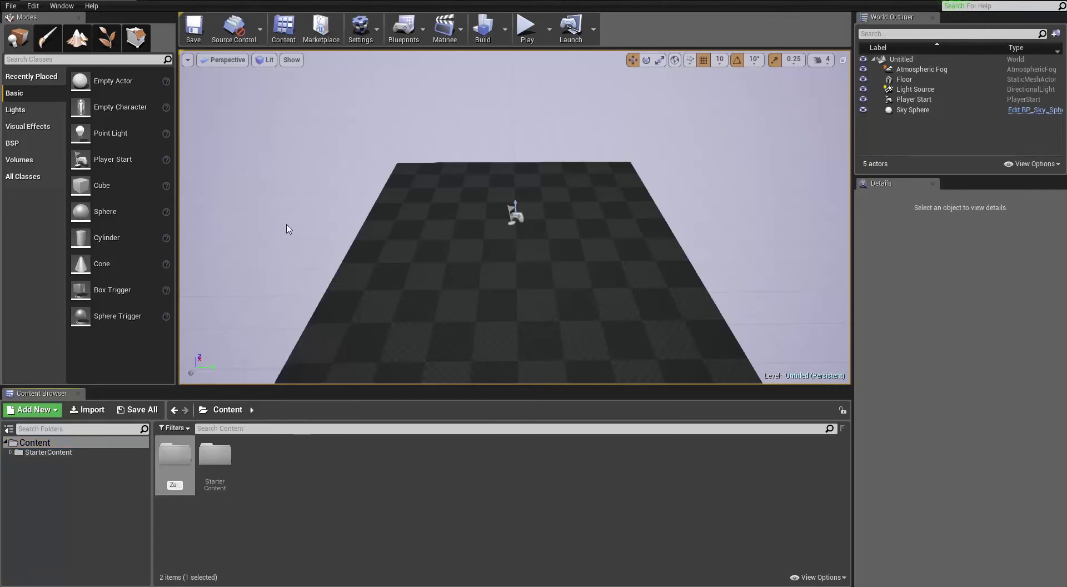
pyautogui.press('Return')
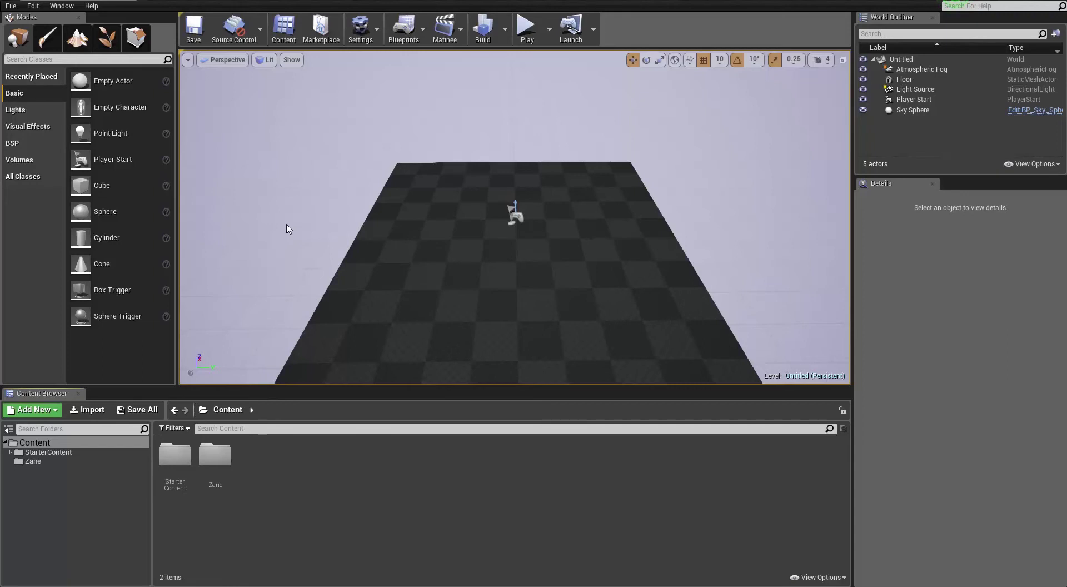
# Create a Materials subfolder inside the Zane folder, keeping Zane as the current folder.
pyautogui.doubleClick(228, 463)
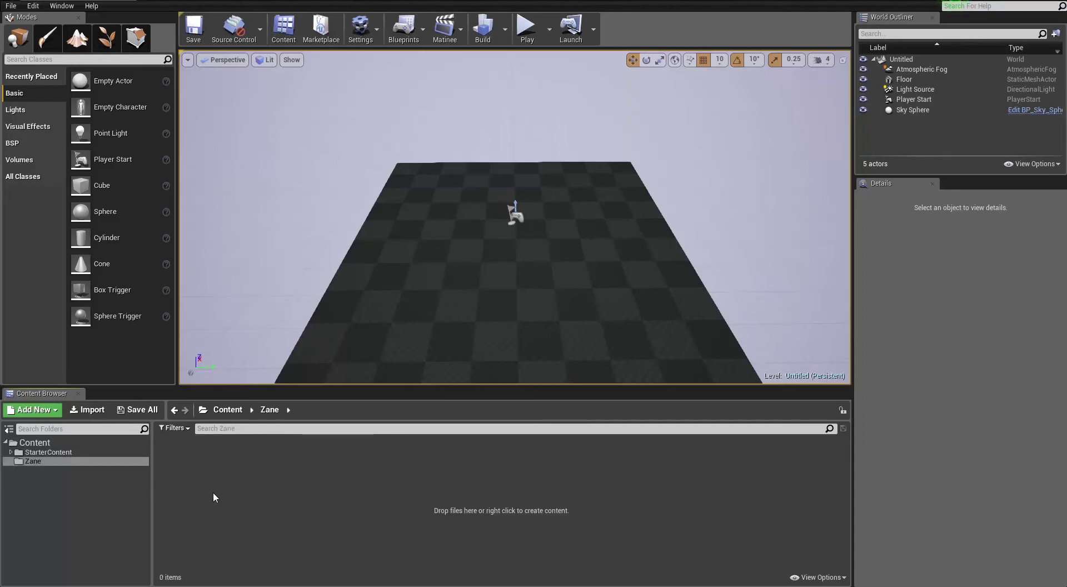
pyautogui.rightClick(244, 500)
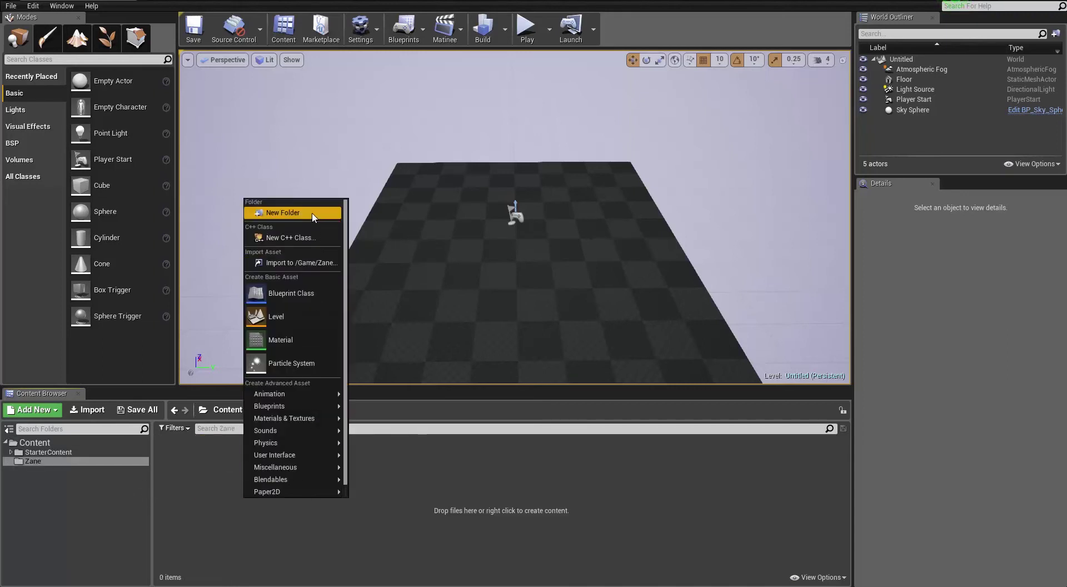
pyautogui.click(284, 214)
pyautogui.write('M')
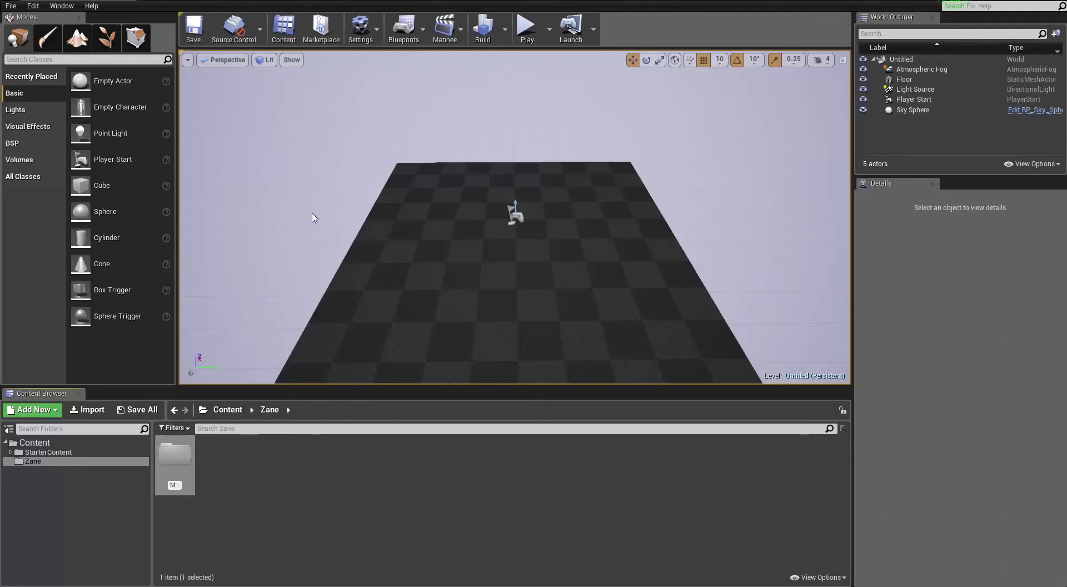
pyautogui.write('aterials')
pyautogui.press('Return')
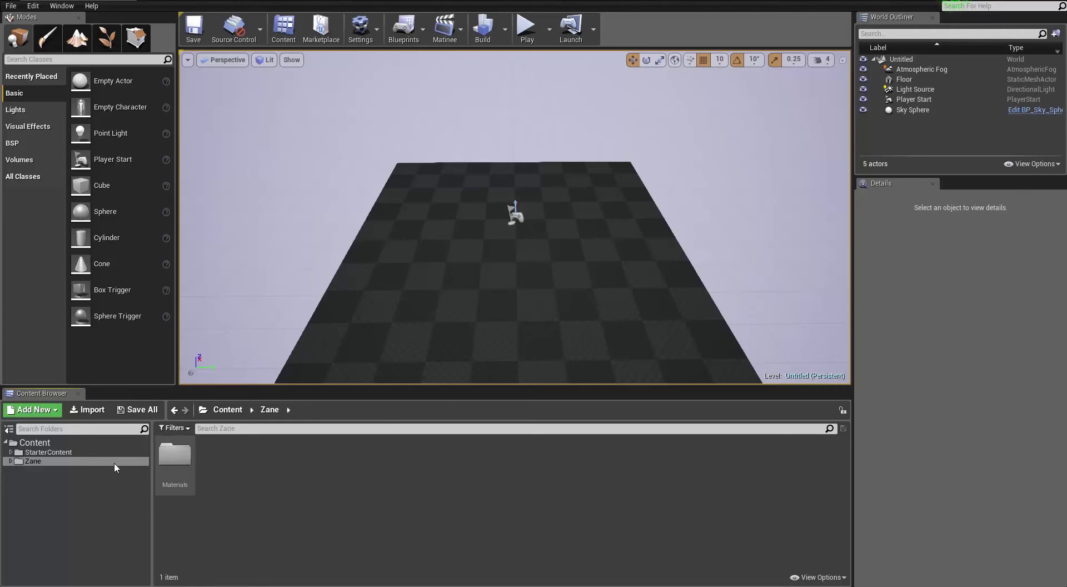
pyautogui.click(49, 463)
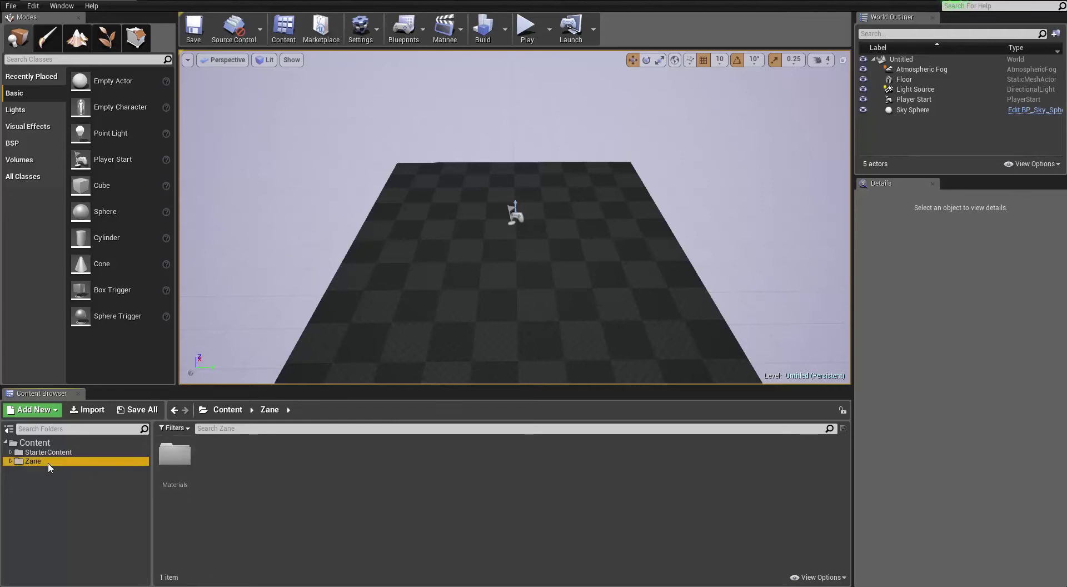
# Open the Exports folder from the desktop and browse its textures down to Skin_Body inside CC_Base_Body.
pyautogui.press('super+d')
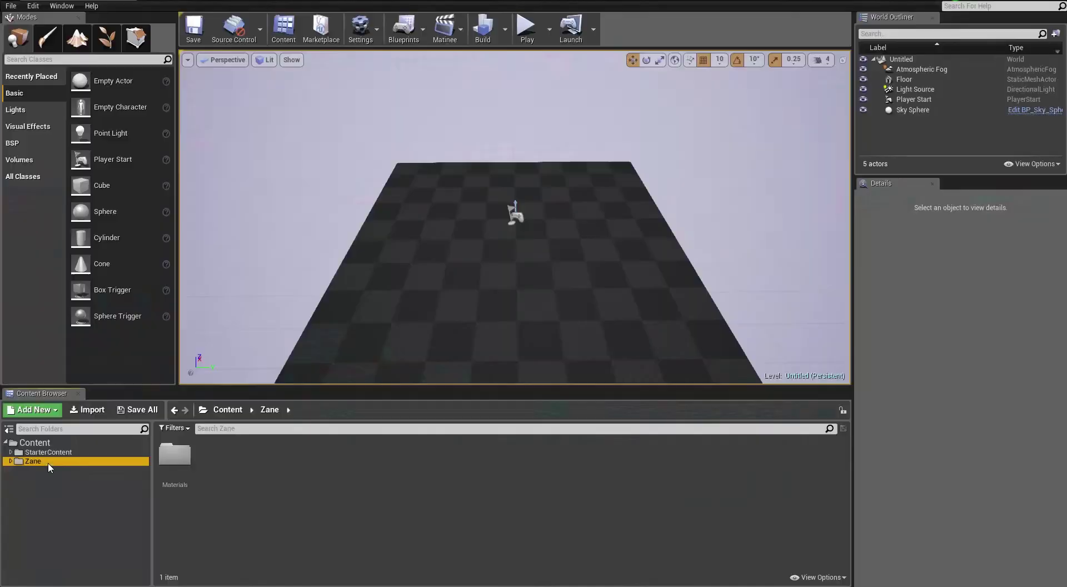
pyautogui.doubleClick(75, 401)
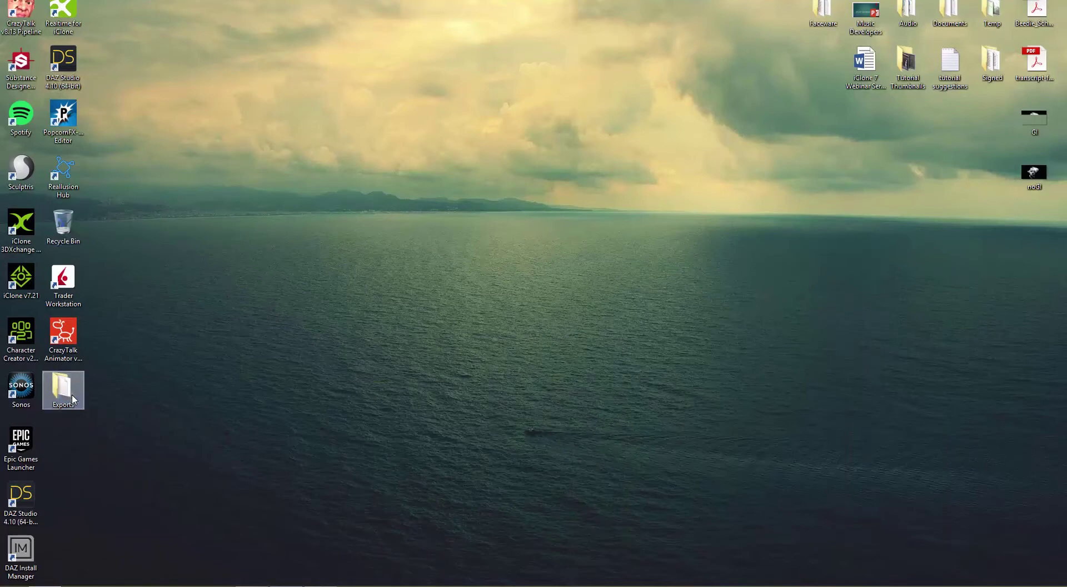
pyautogui.click(534, 202)
pyautogui.click(533, 202)
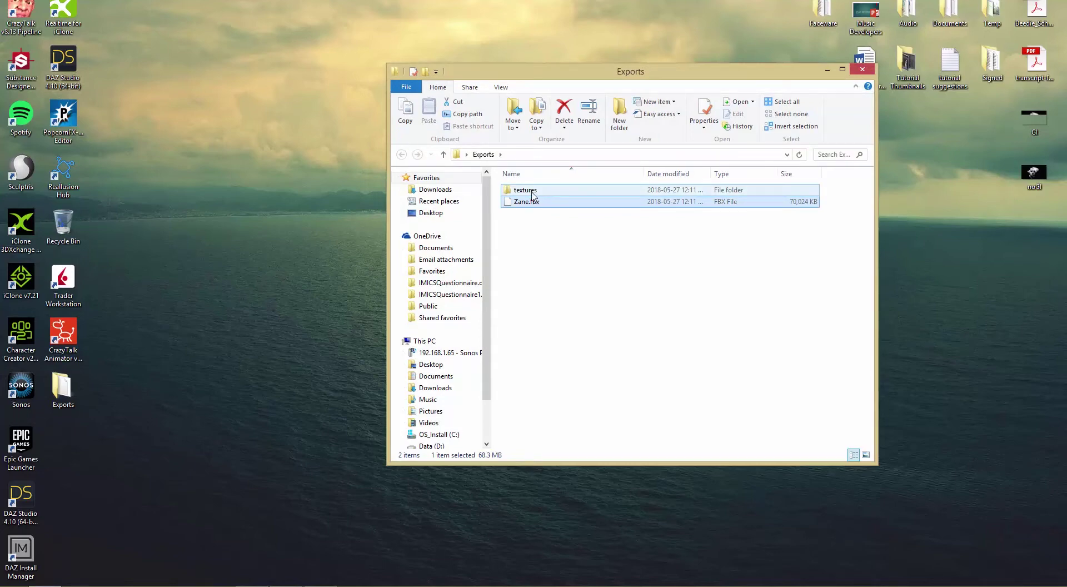
pyautogui.doubleClick(532, 194)
pyautogui.doubleClick(533, 191)
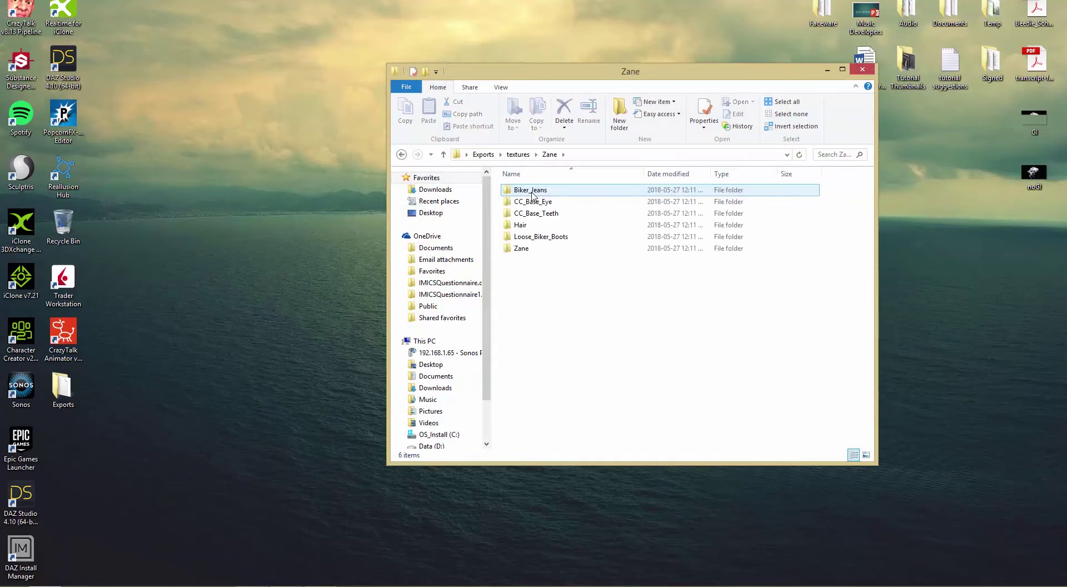
pyautogui.doubleClick(529, 250)
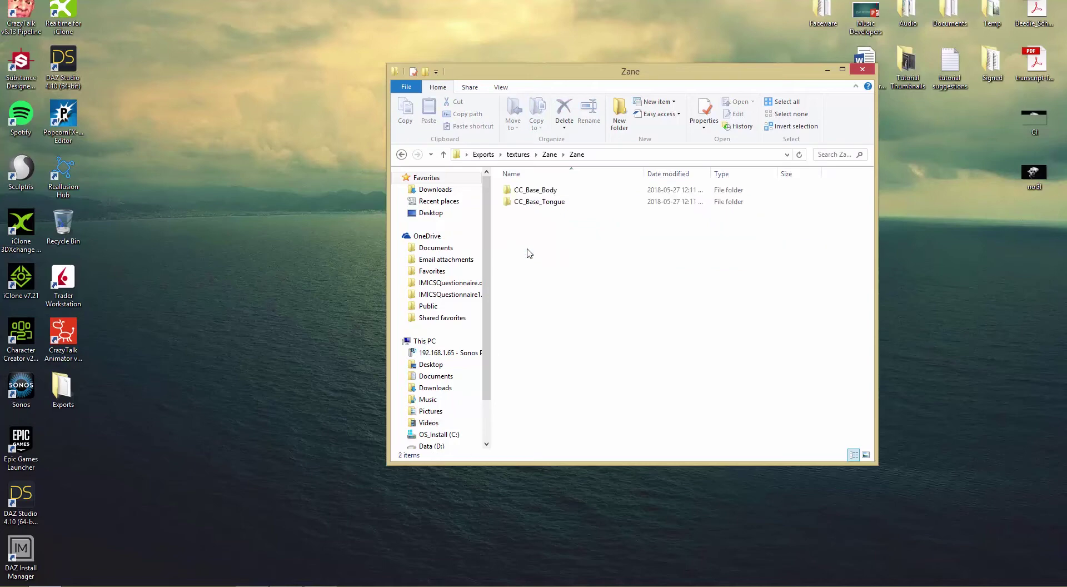
pyautogui.doubleClick(540, 192)
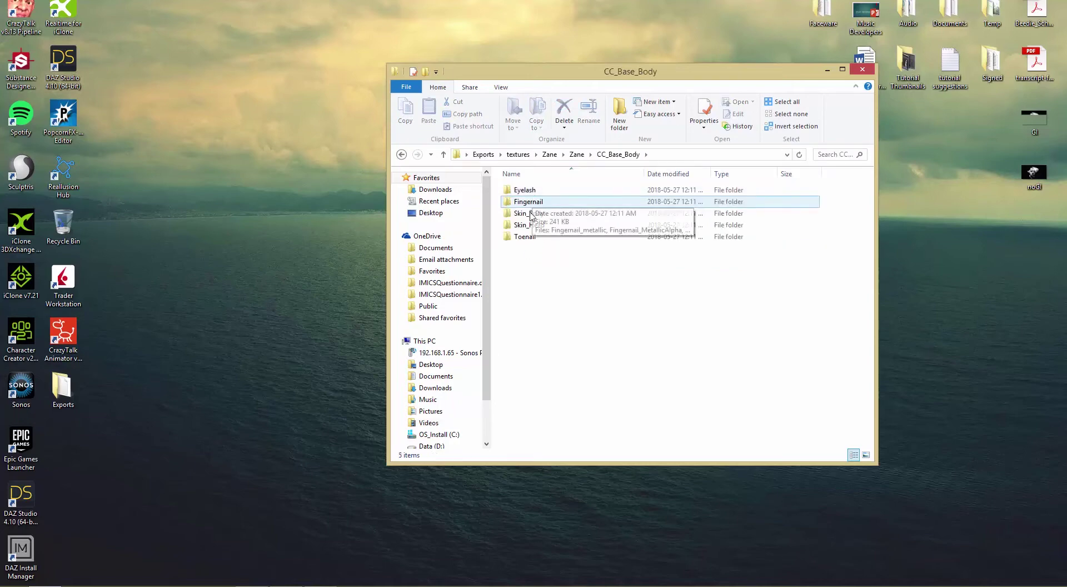
pyautogui.doubleClick(532, 215)
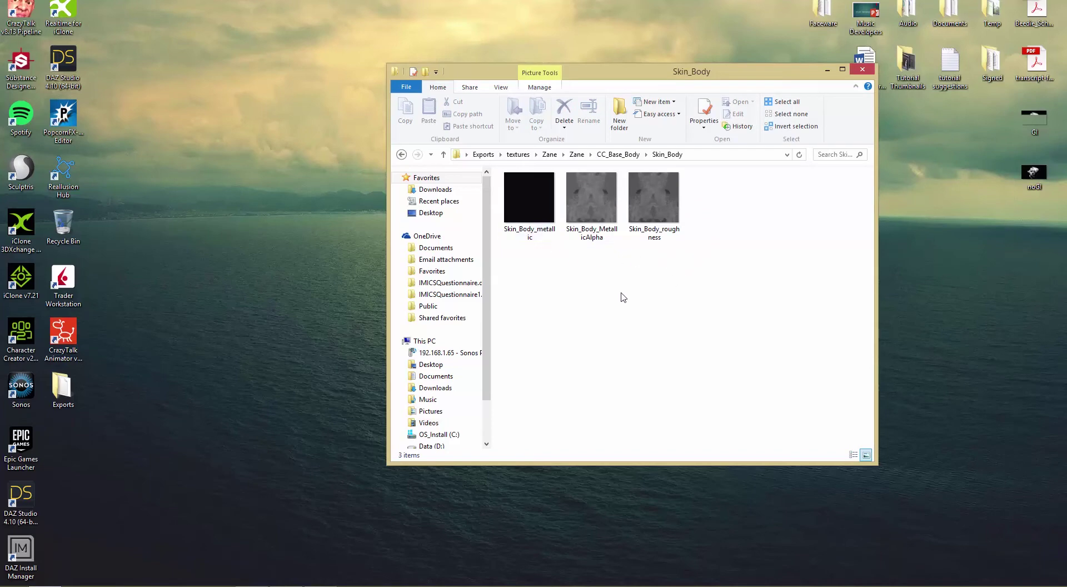
pyautogui.hotkey('alt', 'Tab')
pyautogui.hotkey('alt', 'Tab')
pyautogui.hotkey('alt', 'Tab')
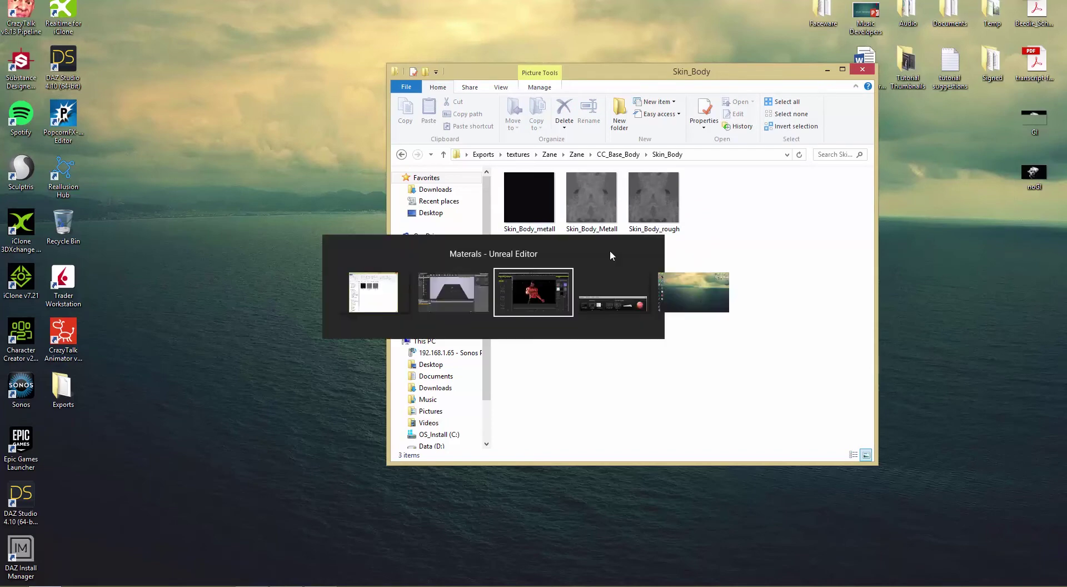
pyautogui.hotkey('alt', 'Tab')
pyautogui.hotkey('alt', 'Tab')
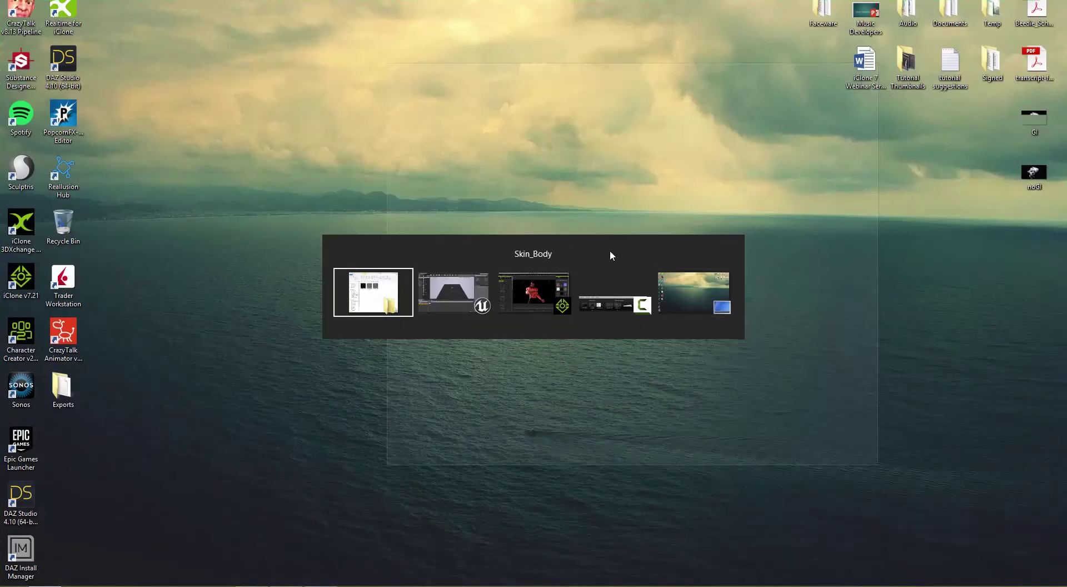
# Return to the Exports folder and bring the Zane FBX into the Zane folder in Unreal Editor for import.
pyautogui.click(576, 155)
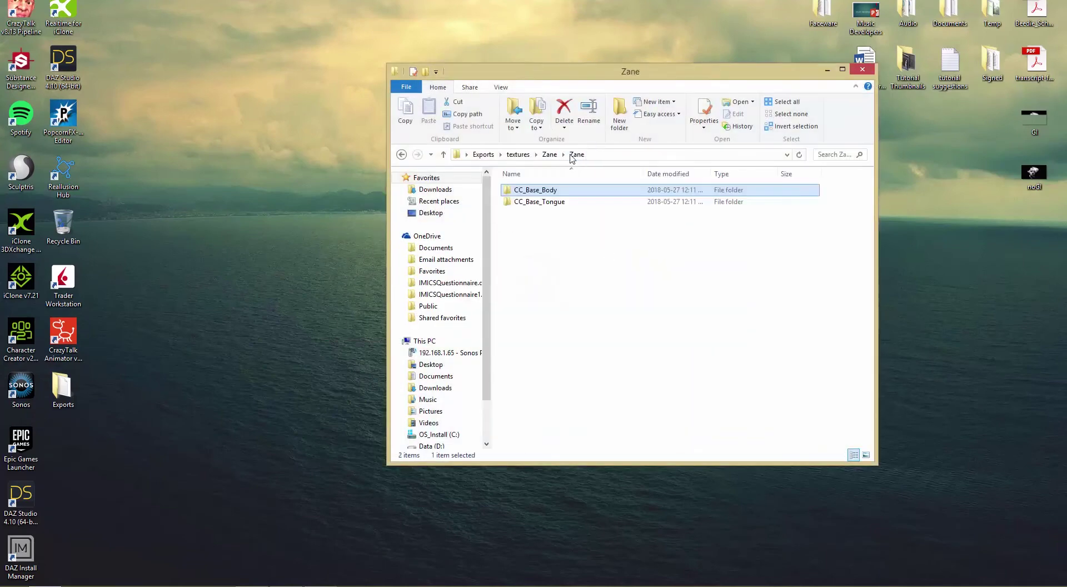
pyautogui.click(550, 155)
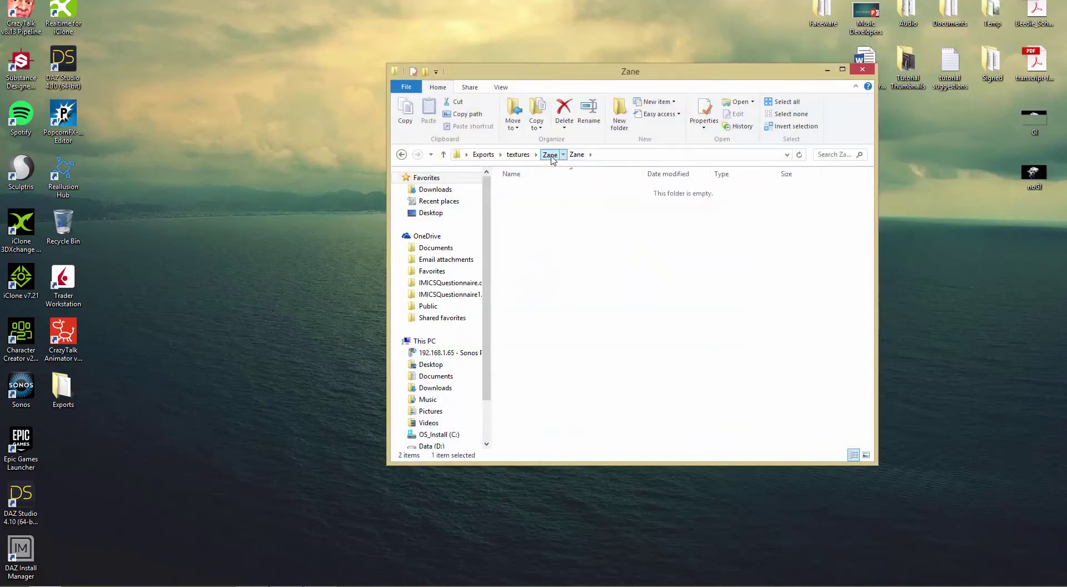
pyautogui.click(483, 154)
pyautogui.moveTo(522, 205); pyautogui.dragTo(477, 480)
pyautogui.hotkey('alt', 'Tab')
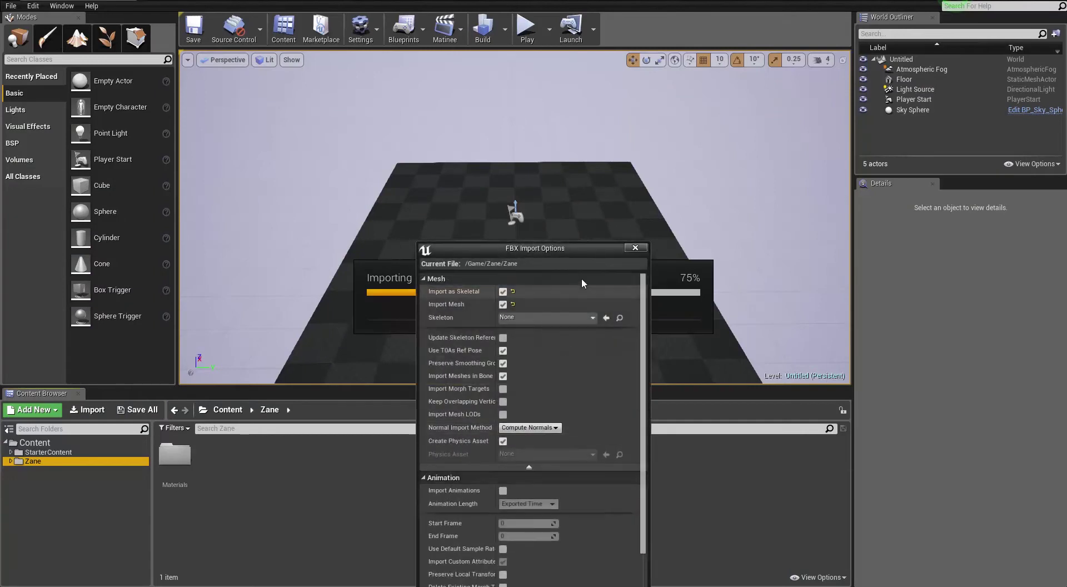
# Import all as a skeletal mesh with Use T0As Ref Pose, Import Materials and Import Textures enabled.
pyautogui.moveTo(586, 246); pyautogui.dragTo(662, 91)
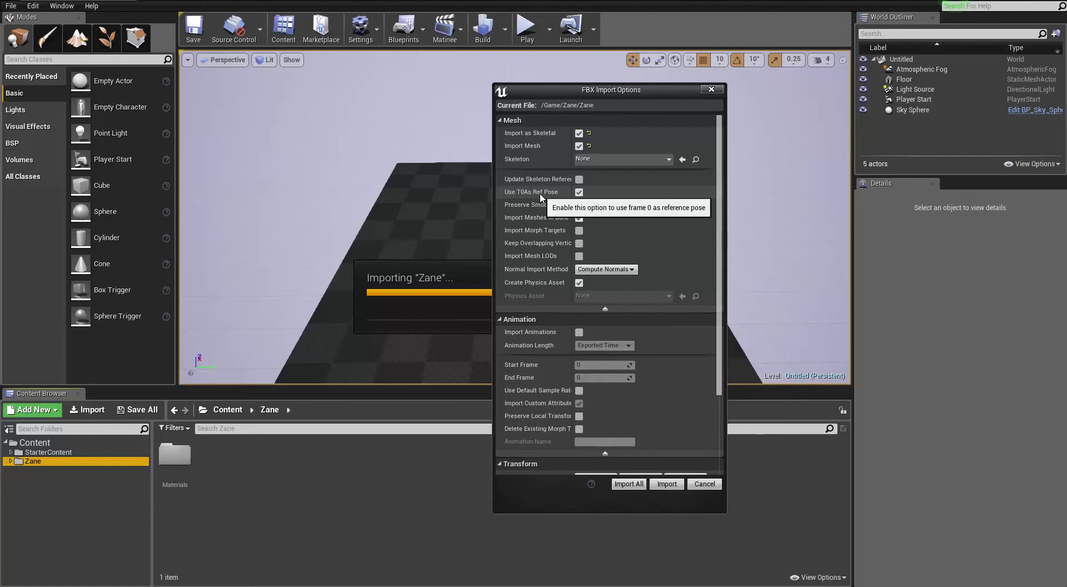
pyautogui.click(581, 195)
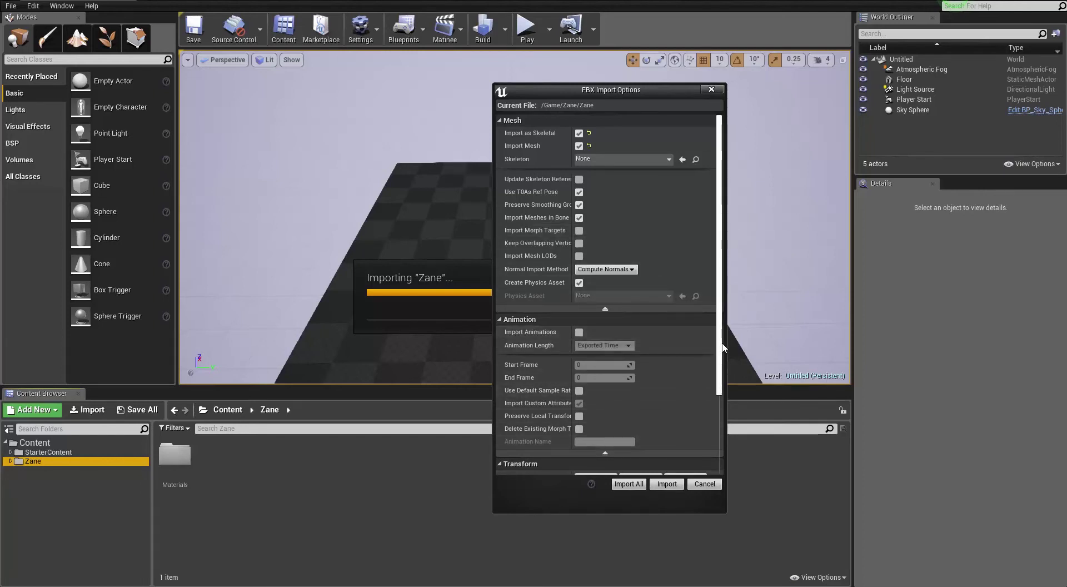
pyautogui.scroll(-3, 722, 421)
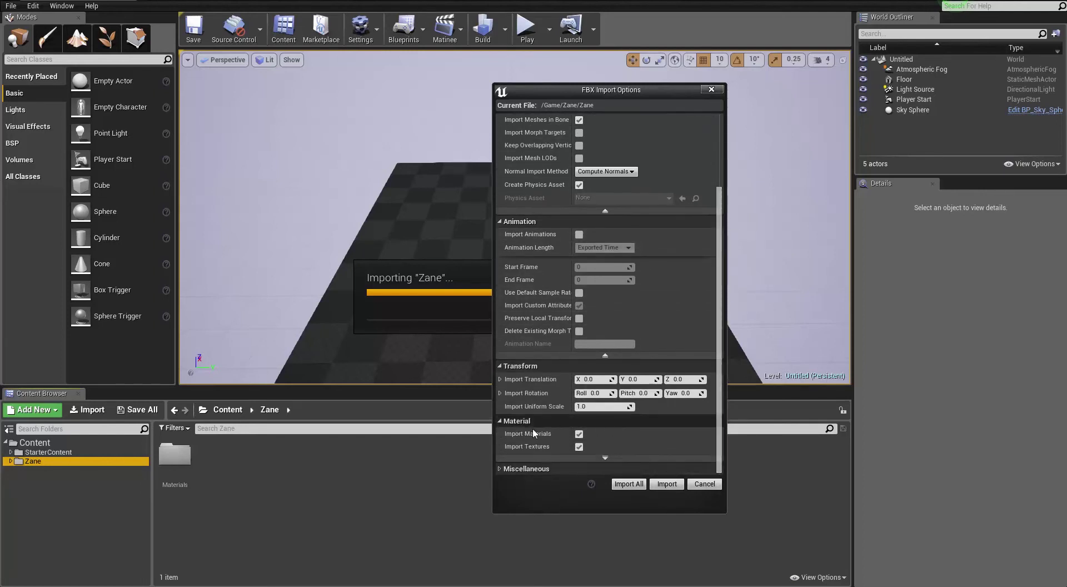
pyautogui.click(628, 483)
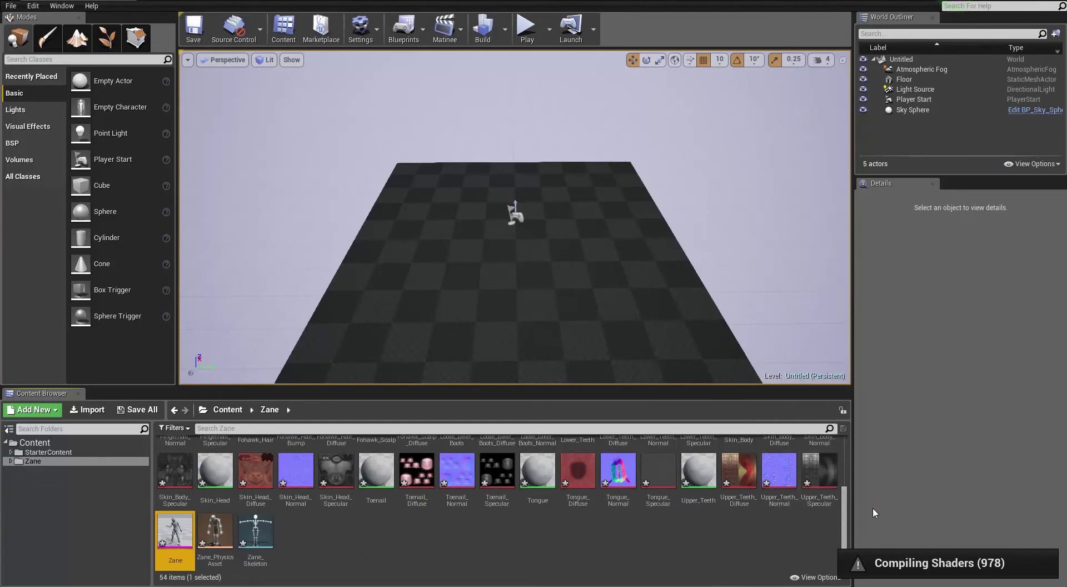
# Move all imported materials and textures into the Materials subfolder, leaving the Zane skeletal mesh, physics asset and skeleton in the Zane folder.
pyautogui.moveTo(844, 508); pyautogui.dragTo(851, 452)
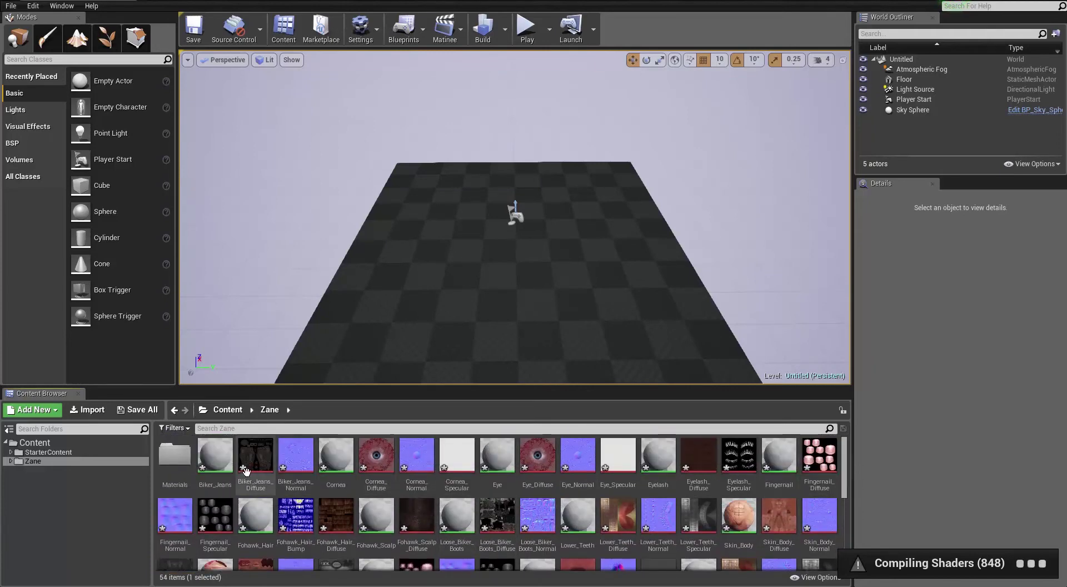
pyautogui.click(215, 456)
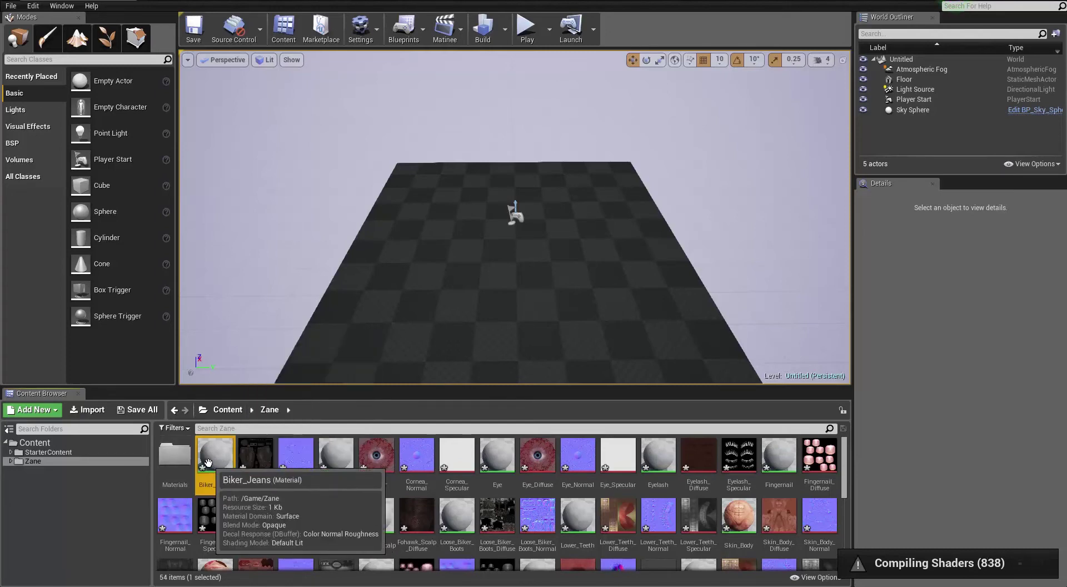
pyautogui.hotkey('ctrl', 'a')
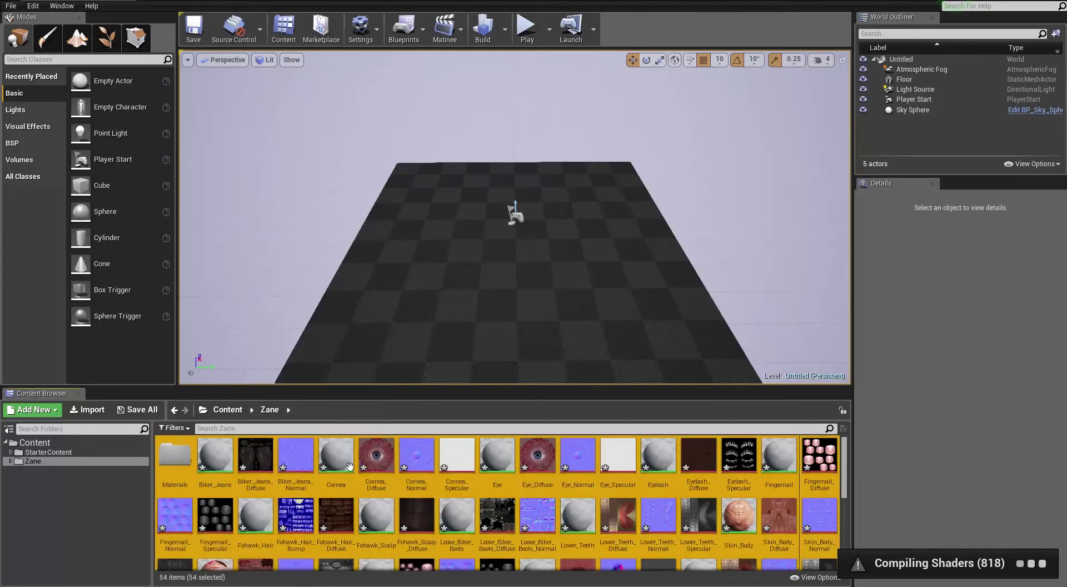
pyautogui.keyDown('ctrl'); pyautogui.click(174, 454); pyautogui.keyUp('ctrl')
pyautogui.scroll(-3, 277, 458)
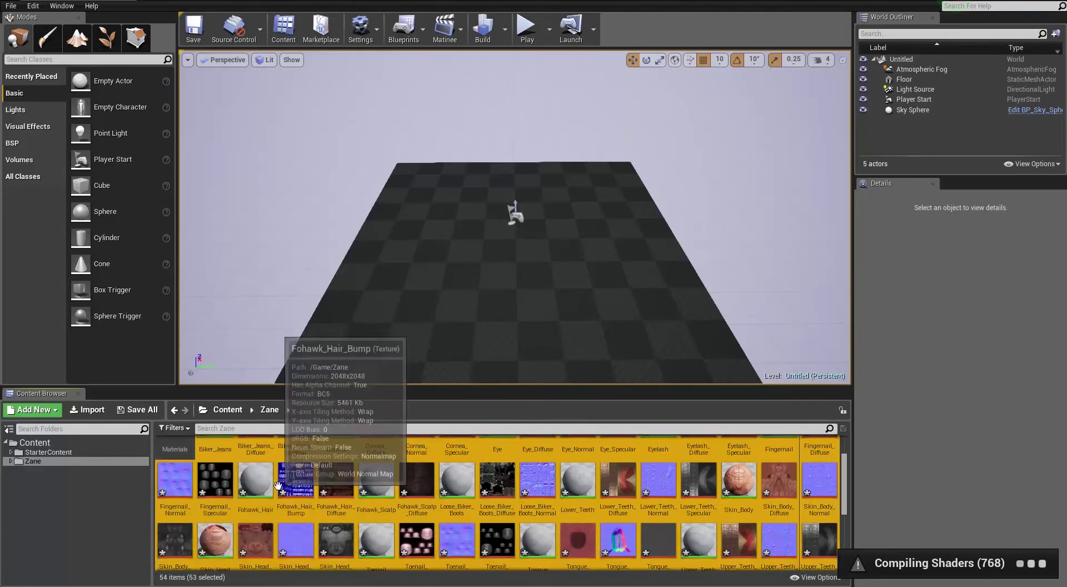
pyautogui.keyDown('ctrl'); pyautogui.click(257, 542); pyautogui.keyUp('ctrl')
pyautogui.keyDown('ctrl'); pyautogui.click(219, 548); pyautogui.keyUp('ctrl')
pyautogui.keyDown('ctrl'); pyautogui.click(175, 547); pyautogui.keyUp('ctrl')
pyautogui.scroll(3, 386, 487)
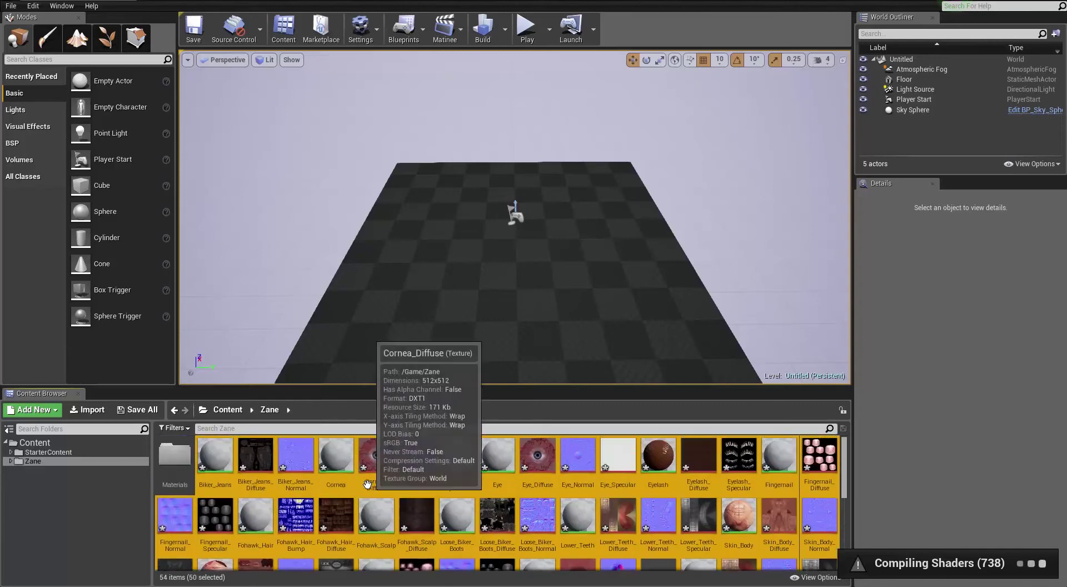
pyautogui.moveTo(222, 456); pyautogui.dragTo(187, 466)
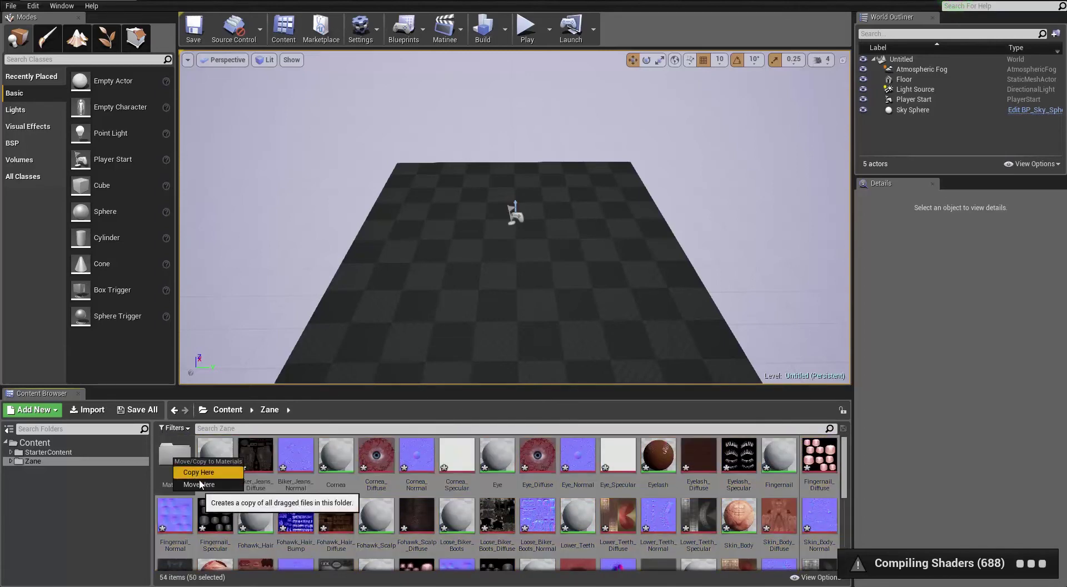
pyautogui.click(201, 483)
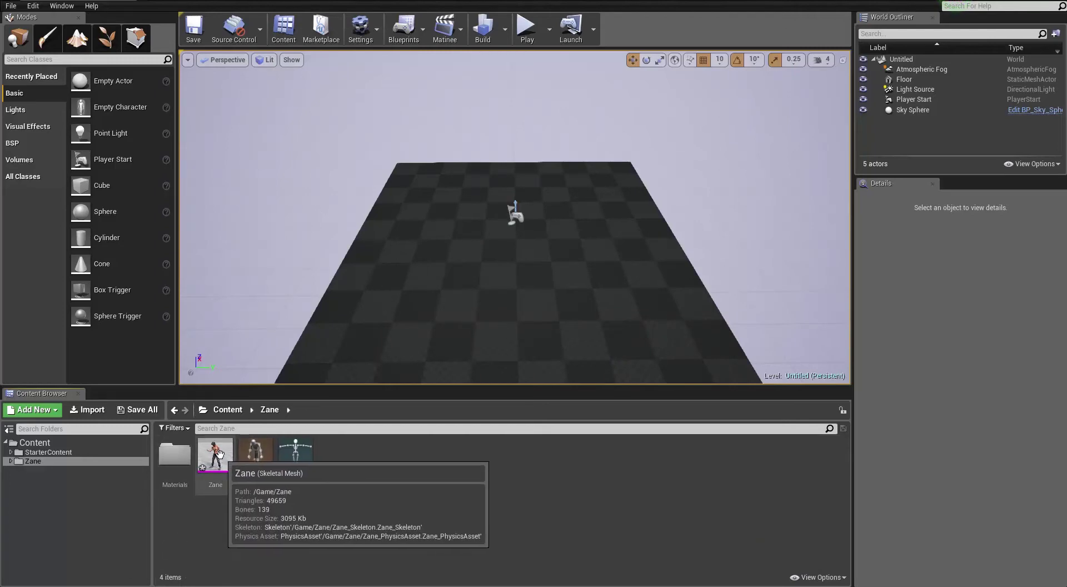
# Open the Zane skeletal mesh and inspect the textured character up close.
pyautogui.click(218, 453)
pyautogui.doubleClick(218, 453)
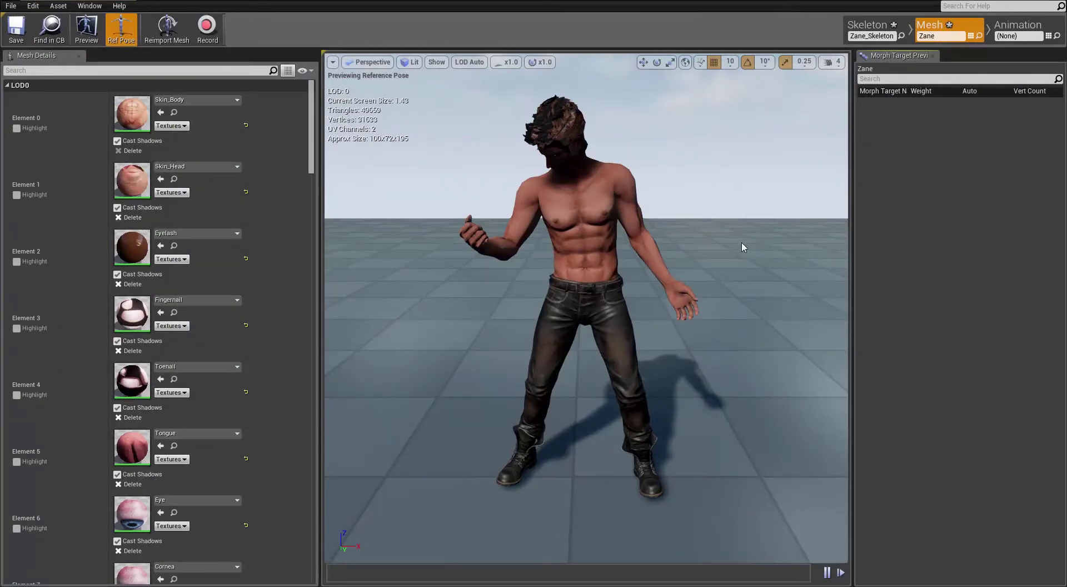
pyautogui.moveTo(793, 227); pyautogui.dragTo(812, 247)
pyautogui.moveTo(735, 224); pyautogui.dragTo(716, 233)
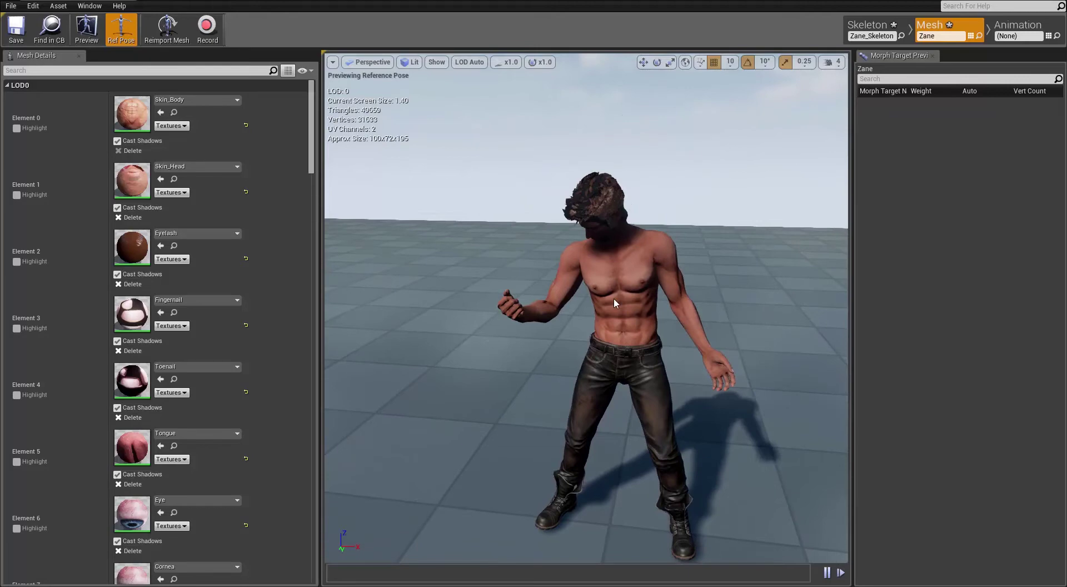
pyautogui.scroll(3, 610, 302)
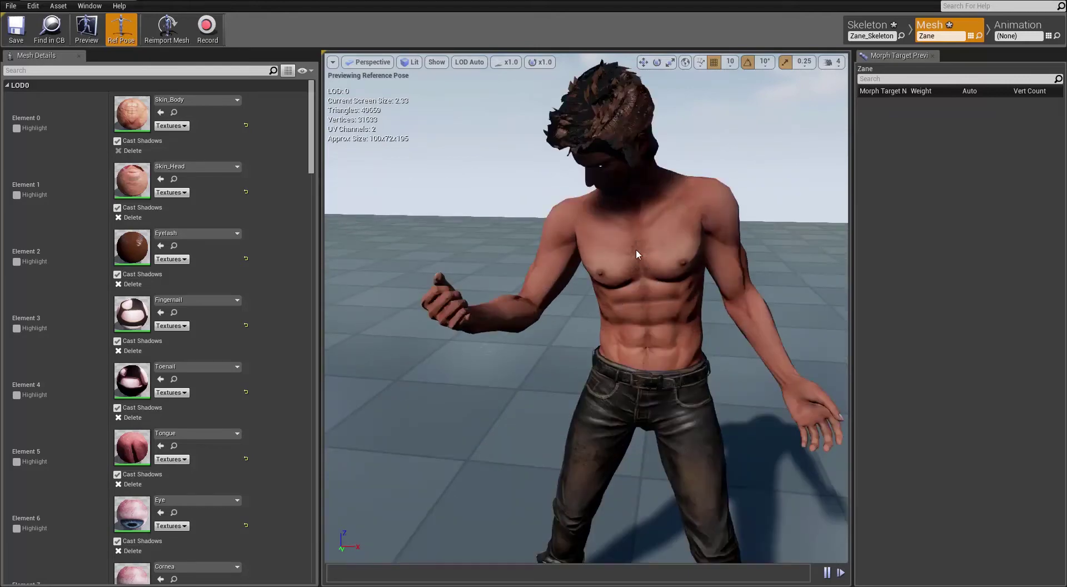
# Open the Skin_Body material, spread out its nodes to view the texture connections, and return to the level editor.
pyautogui.doubleClick(142, 115)
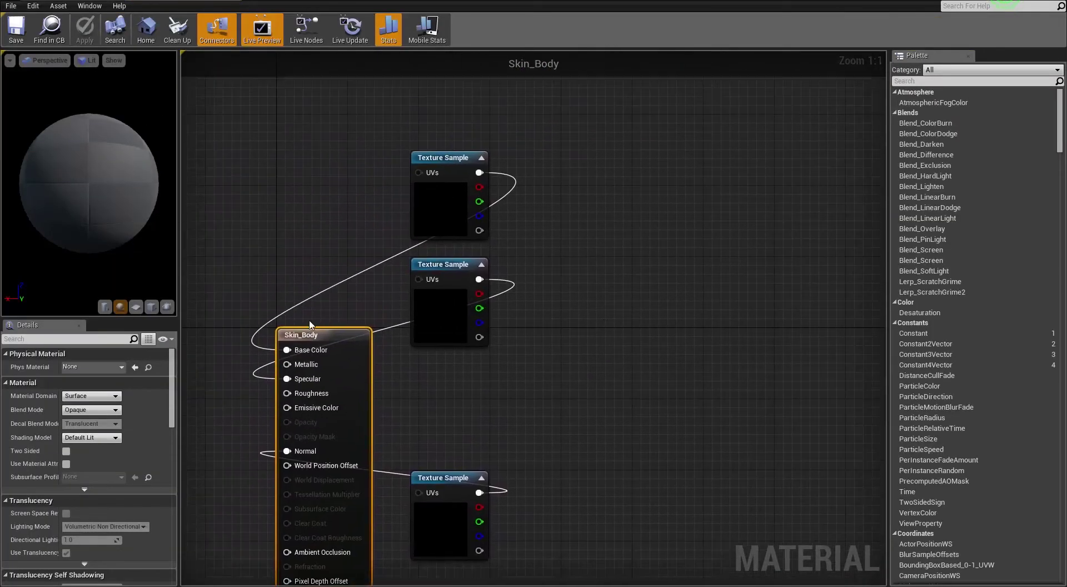
pyautogui.moveTo(341, 334); pyautogui.dragTo(661, 192)
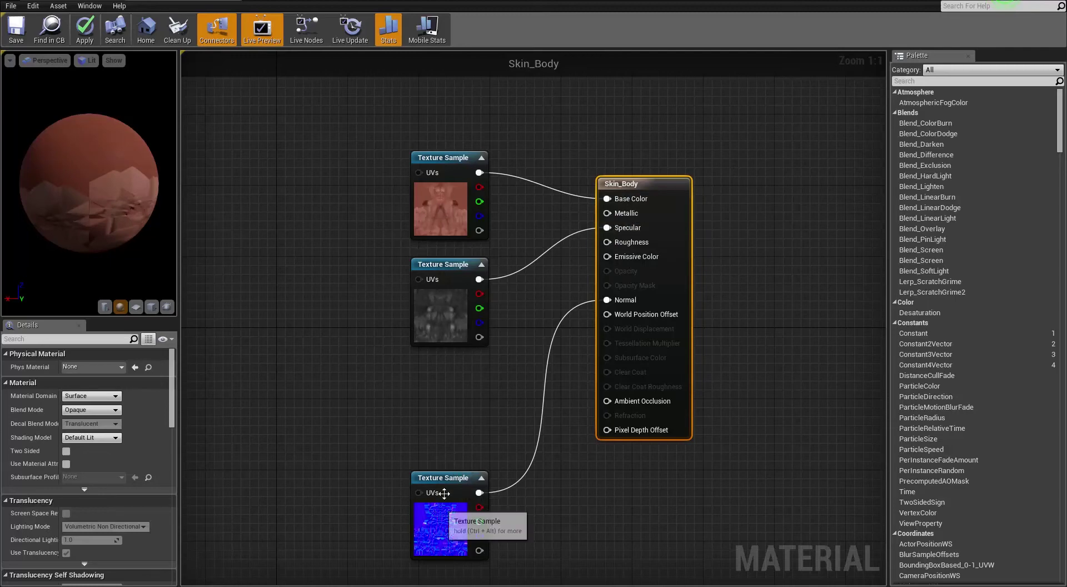
pyautogui.moveTo(452, 475); pyautogui.dragTo(452, 408)
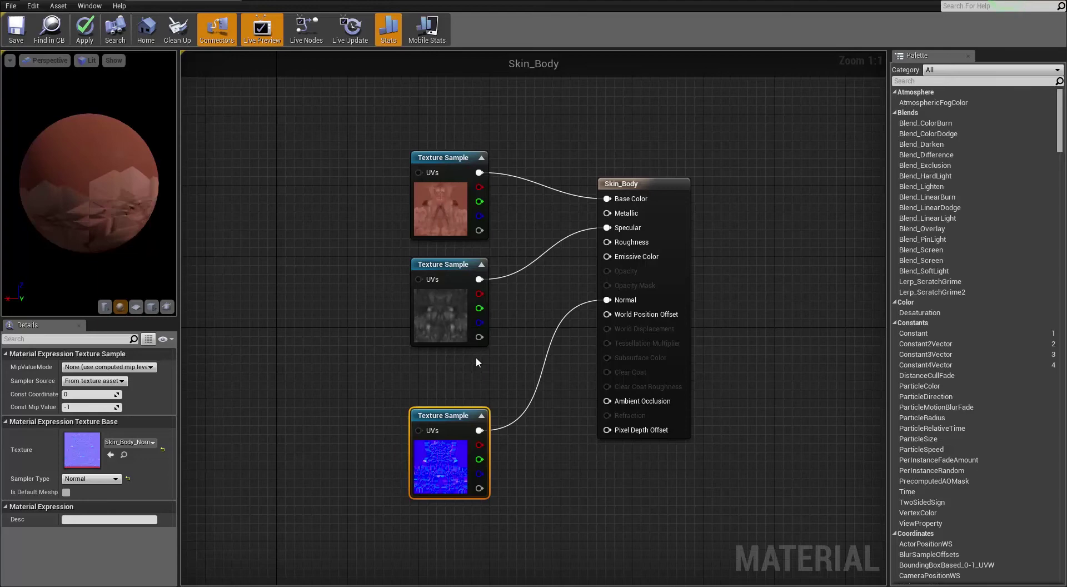
pyautogui.click(233, 1)
pyautogui.click(613, 327)
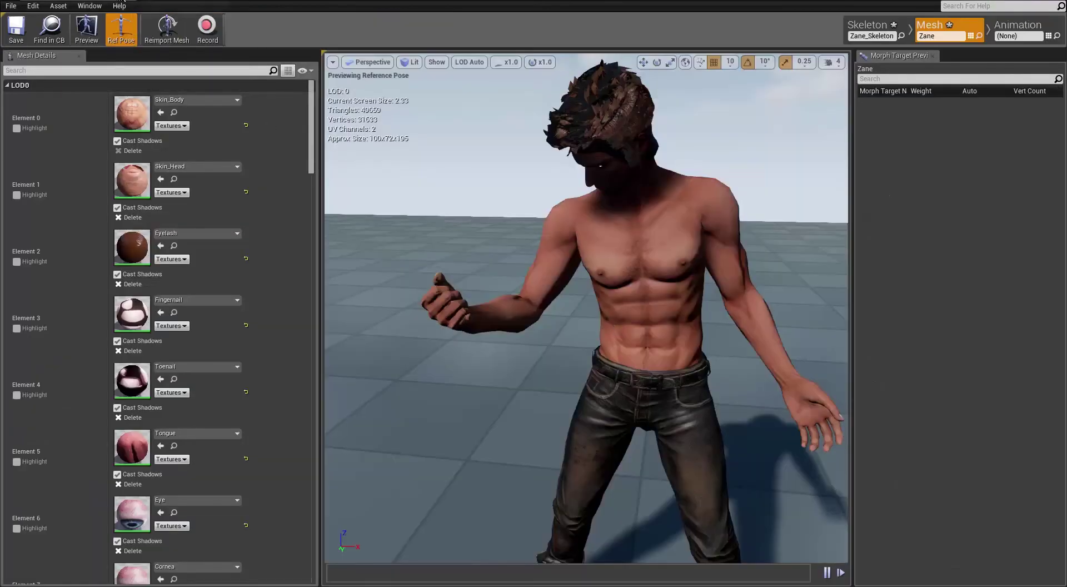
pyautogui.click(124, 1)
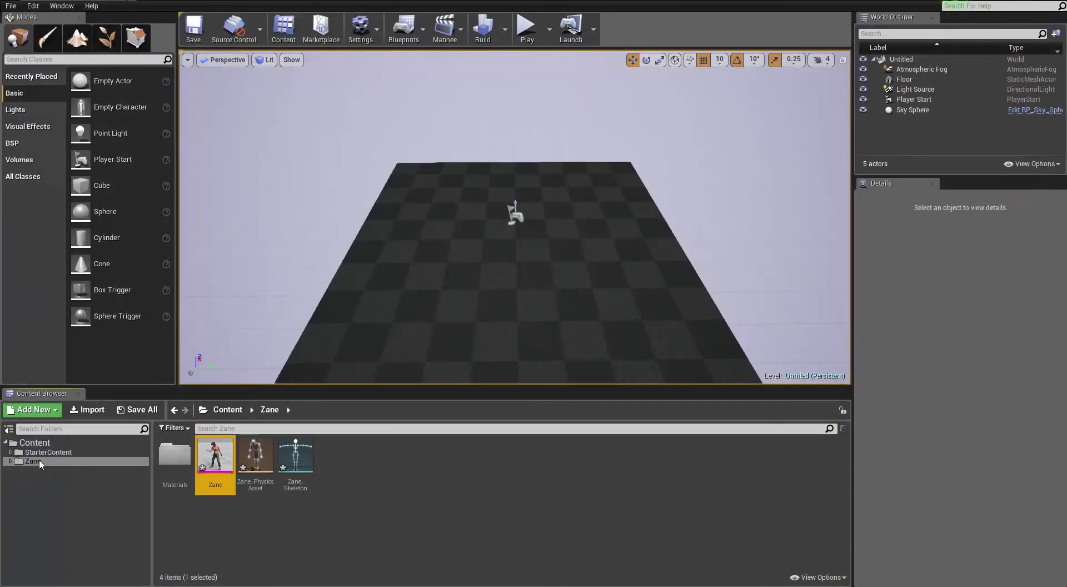
# Create a folder named Zane_Material_Comparison directly under Content and open it.
pyautogui.click(33, 443)
pyautogui.rightClick(361, 514)
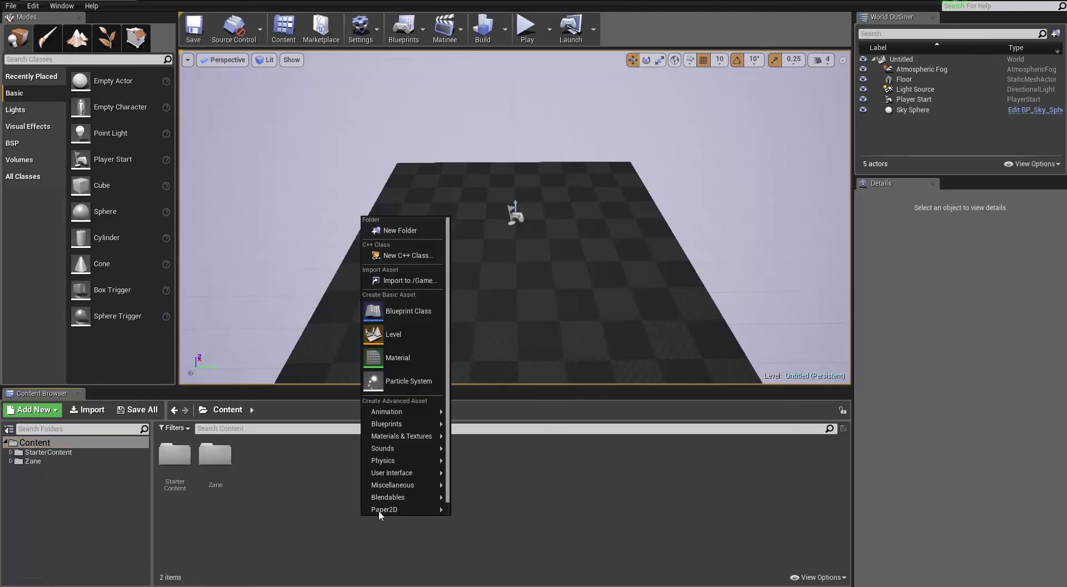
pyautogui.click(402, 230)
pyautogui.write('Zane')
pyautogui.write('_Mat')
pyautogui.write('eri')
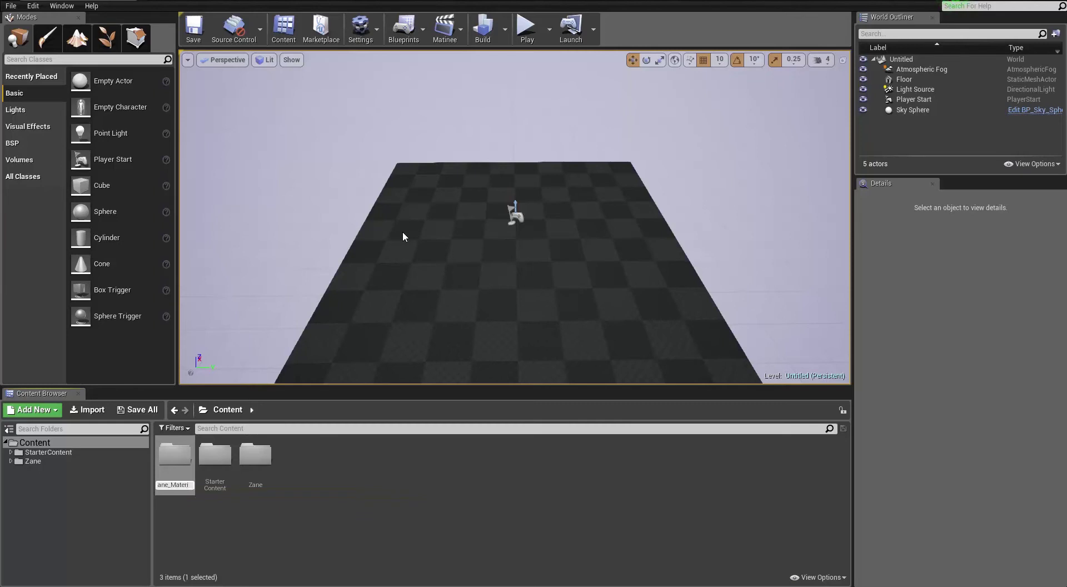
pyautogui.write('al_Compa')
pyautogui.write('rison')
pyautogui.press('Return')
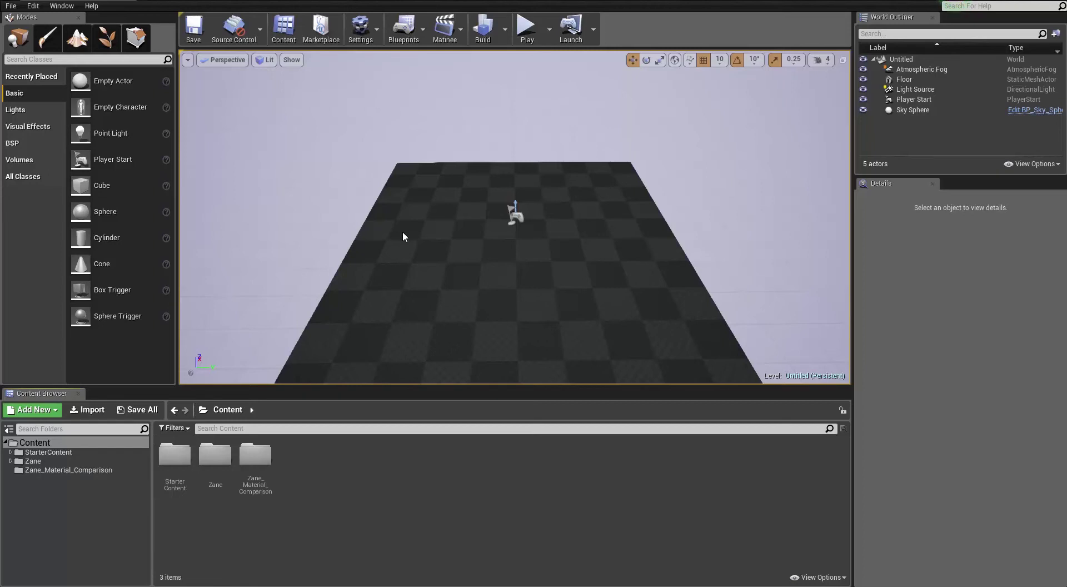
pyautogui.click(41, 471)
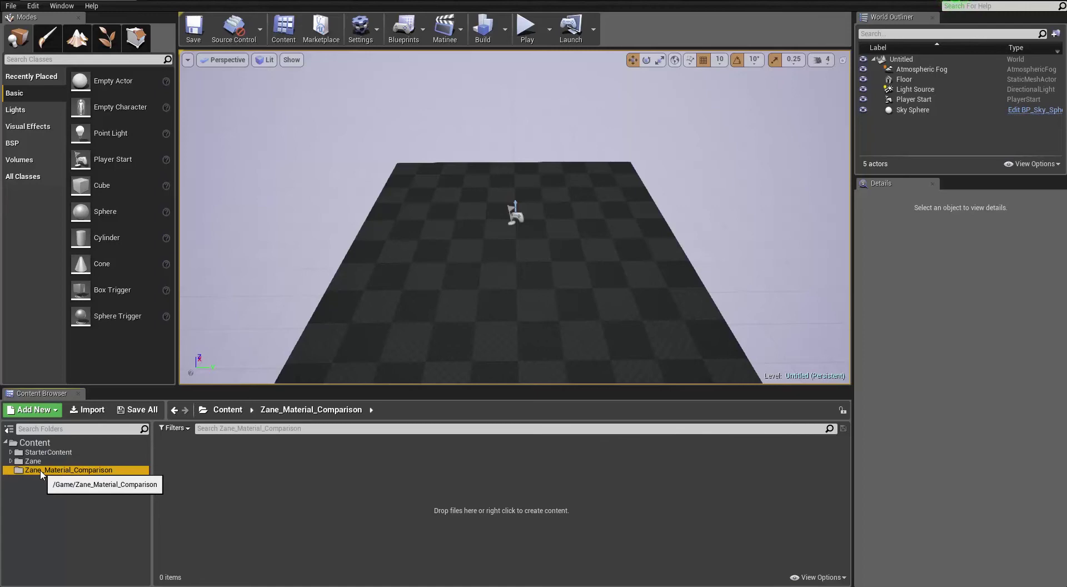
# Switch to iClone, remove the body skin's Base Color texture and set its Glow strength to 0.
pyautogui.hotkey('alt', 'Tab')
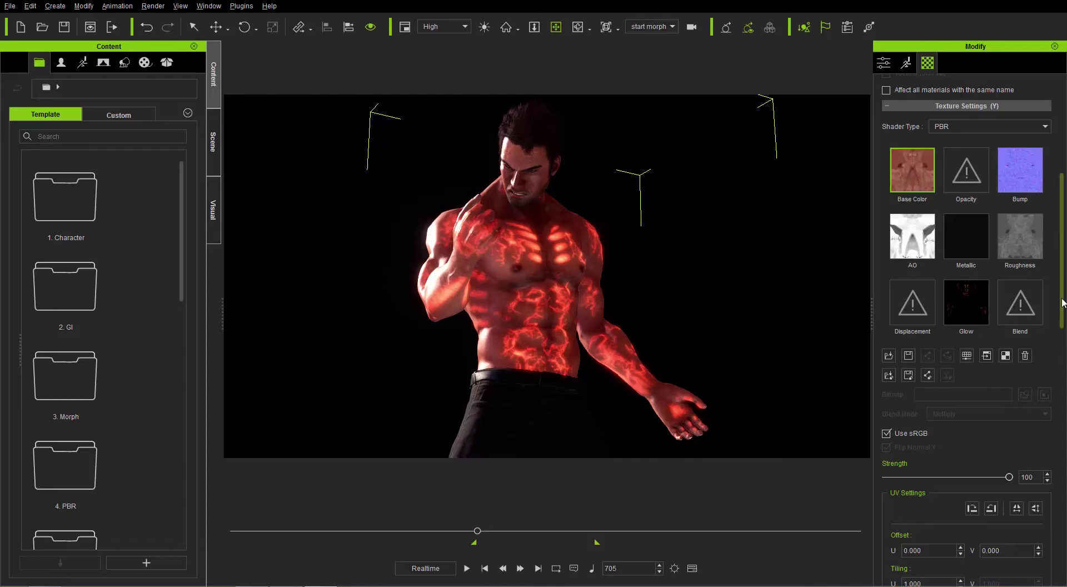
pyautogui.click(1025, 356)
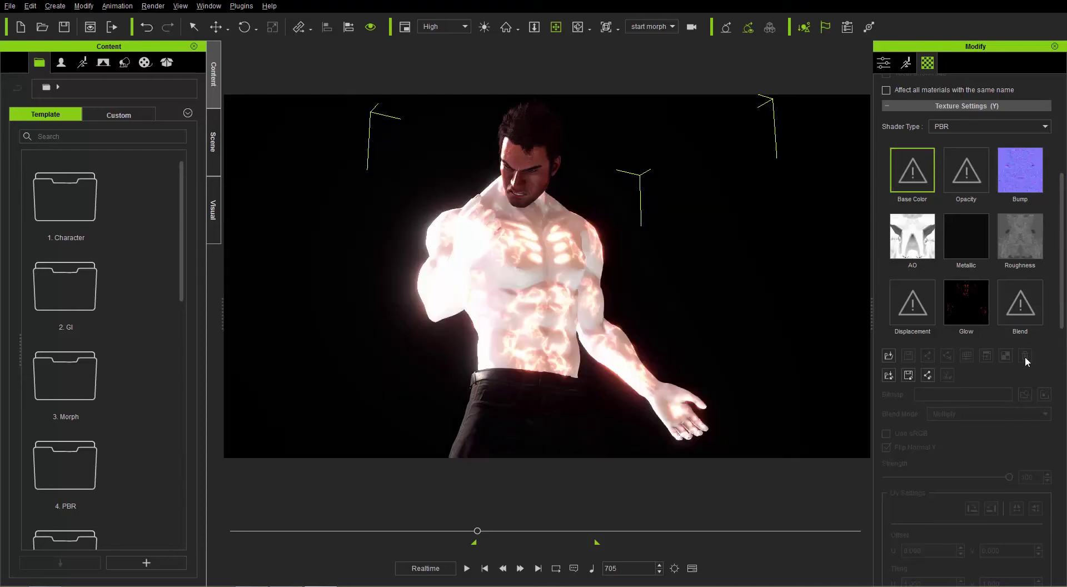
pyautogui.click(964, 300)
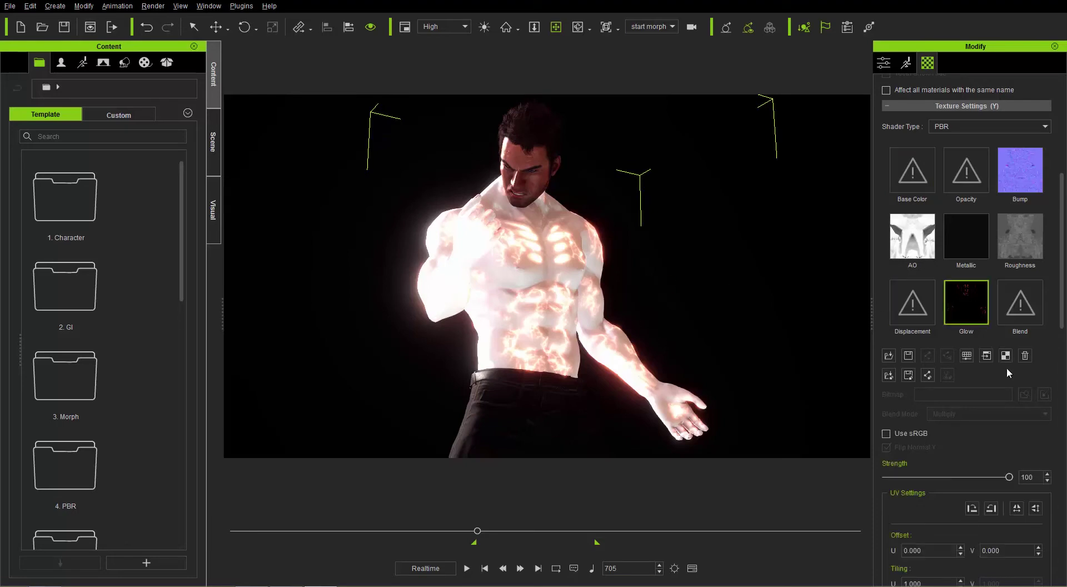
pyautogui.moveTo(1008, 477); pyautogui.dragTo(838, 468)
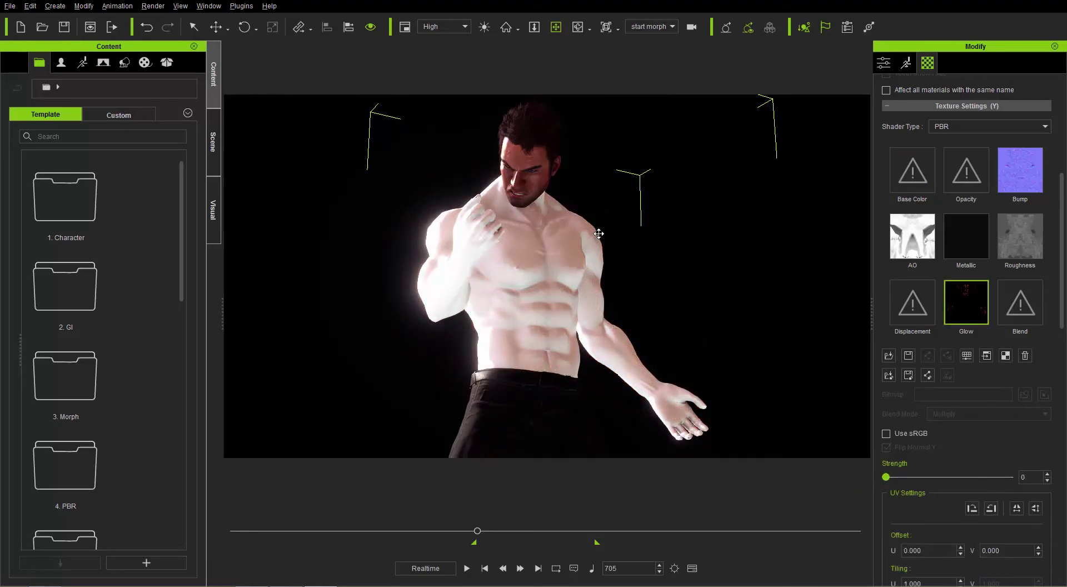
# Set the body skin's Diffuse Color to red 60, green 30, blue 15.
pyautogui.moveTo(1062, 254); pyautogui.dragTo(1062, 331)
pyautogui.click(916, 181)
pyautogui.scroll(-3, 938, 282)
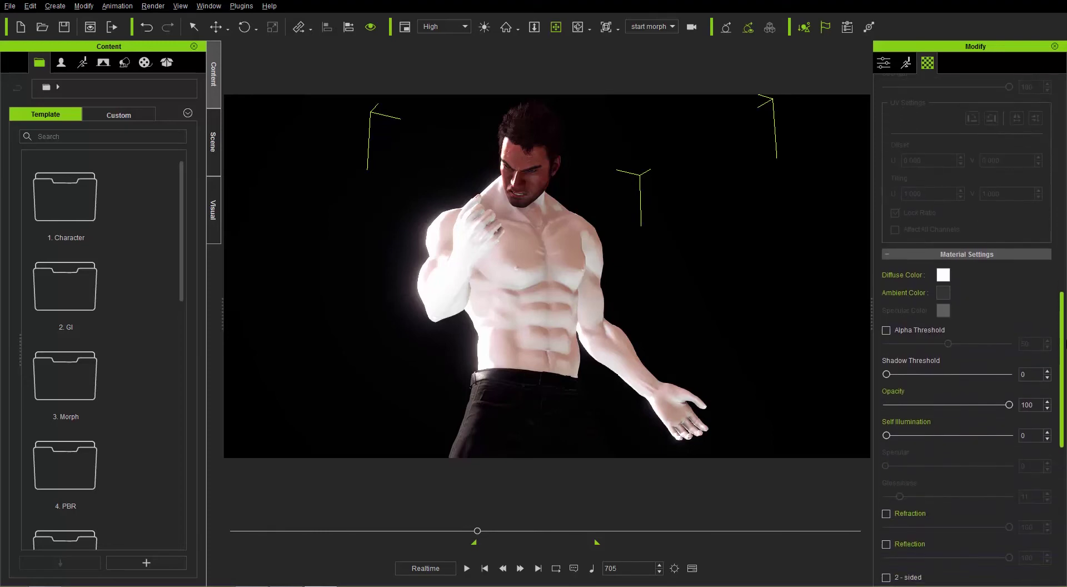
pyautogui.click(943, 275)
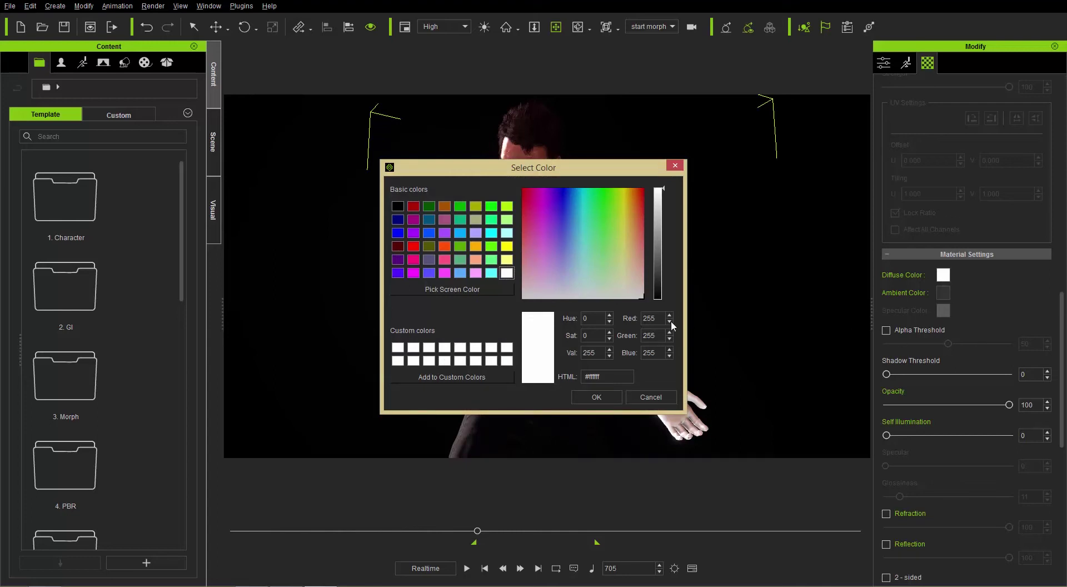
pyautogui.moveTo(660, 320); pyautogui.dragTo(634, 314)
pyautogui.write('60')
pyautogui.hotkey('ctrl', 'a')
pyautogui.write('30')
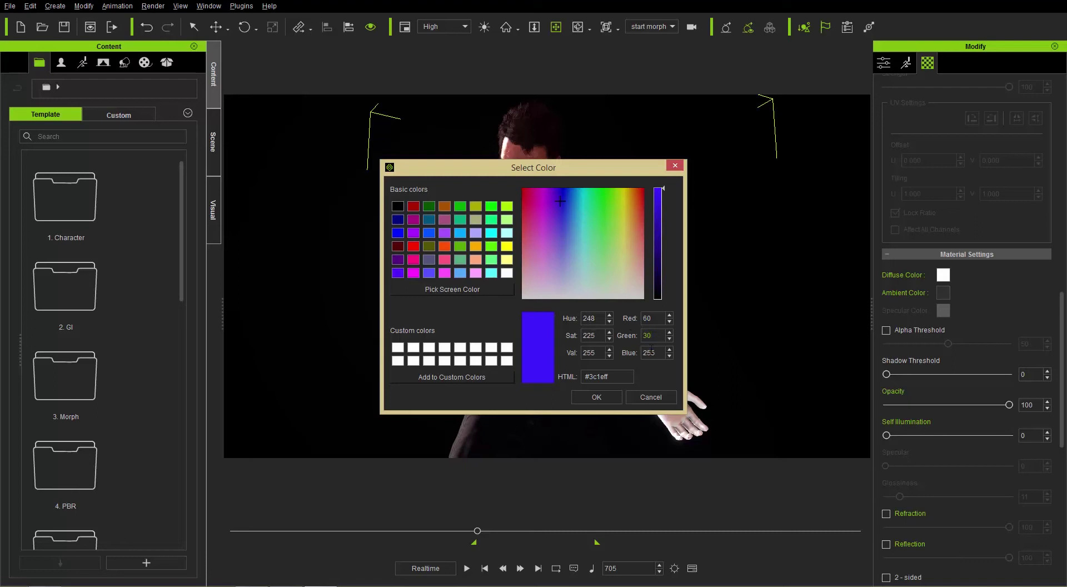
pyautogui.hotkey('ctrl', 'a')
pyautogui.write('15')
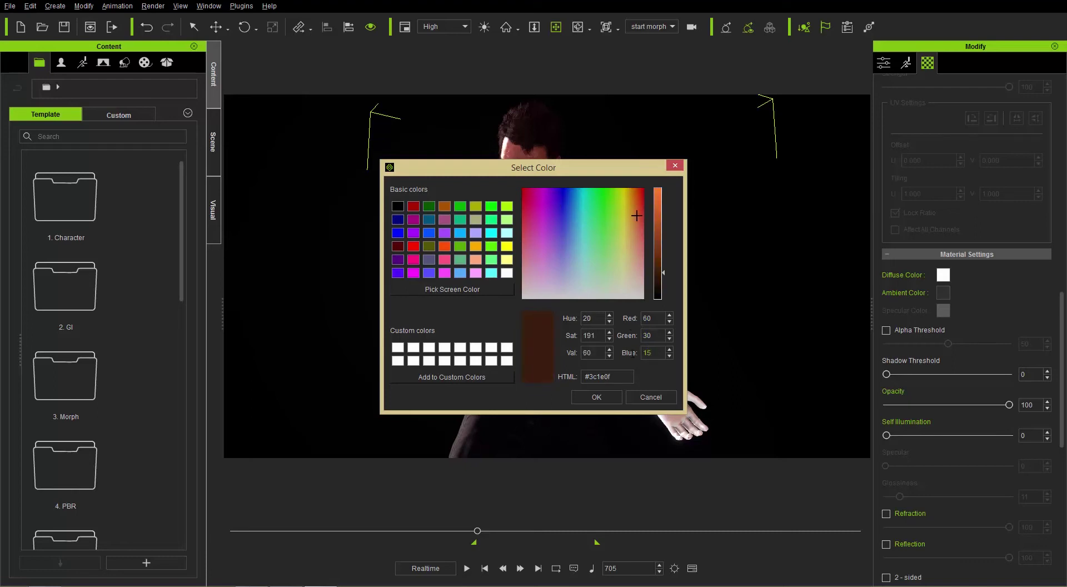
pyautogui.click(615, 395)
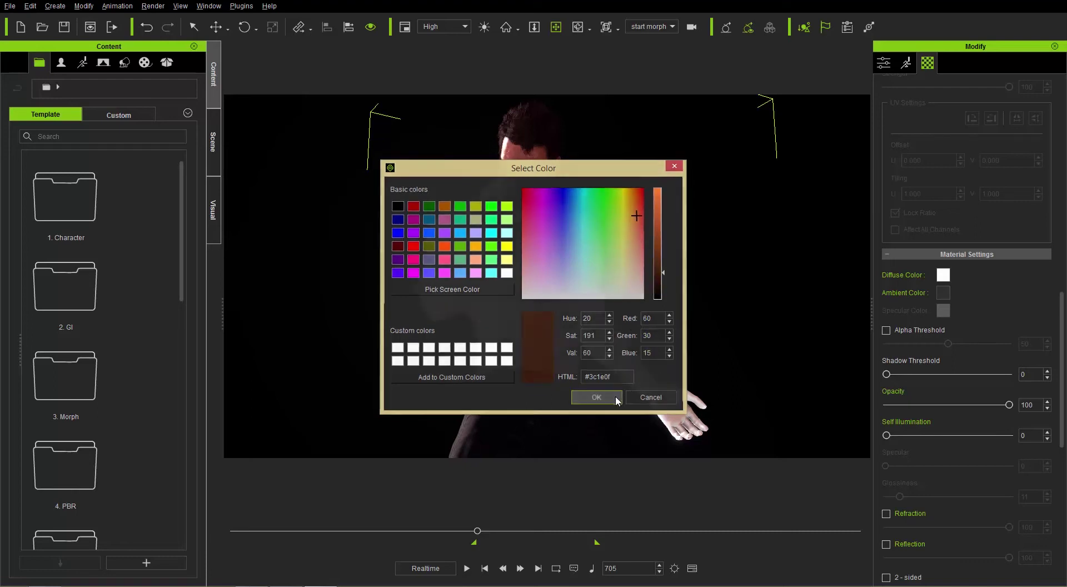
# Examine the recoloured body skin from behind, from above and from the front.
pyautogui.moveTo(462, 266); pyautogui.dragTo(607, 233, button='right')
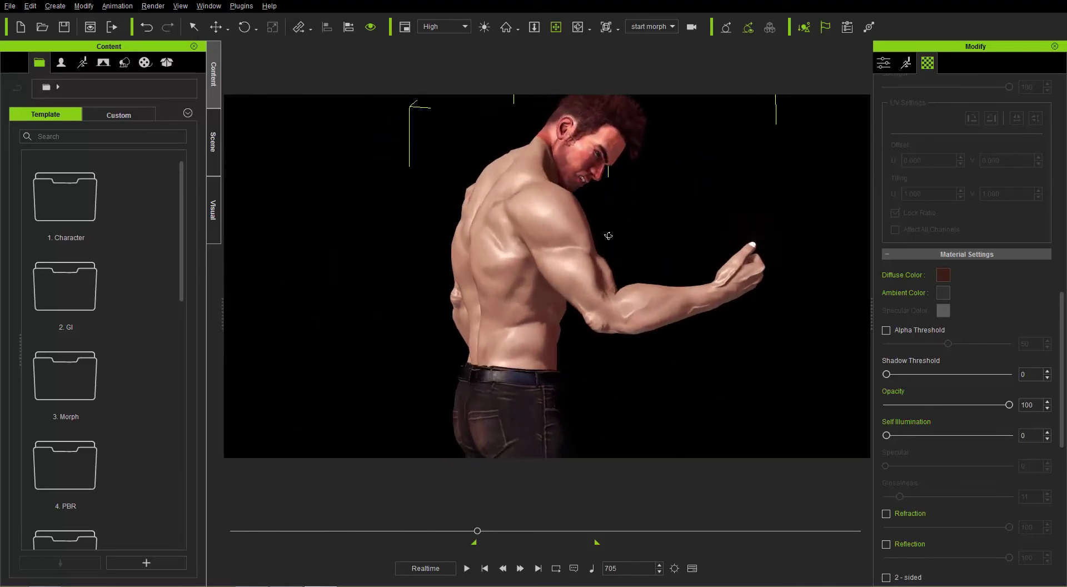
pyautogui.moveTo(558, 142); pyautogui.dragTo(586, 269, button='right')
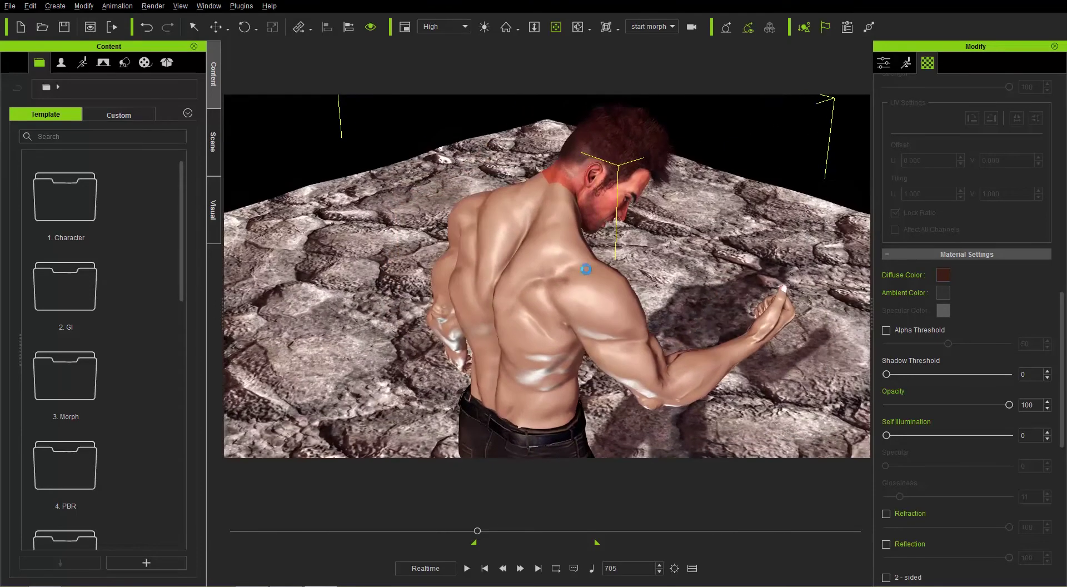
pyautogui.moveTo(628, 314); pyautogui.dragTo(367, 293, button='right')
pyautogui.moveTo(561, 201); pyautogui.dragTo(617, 288, button='right')
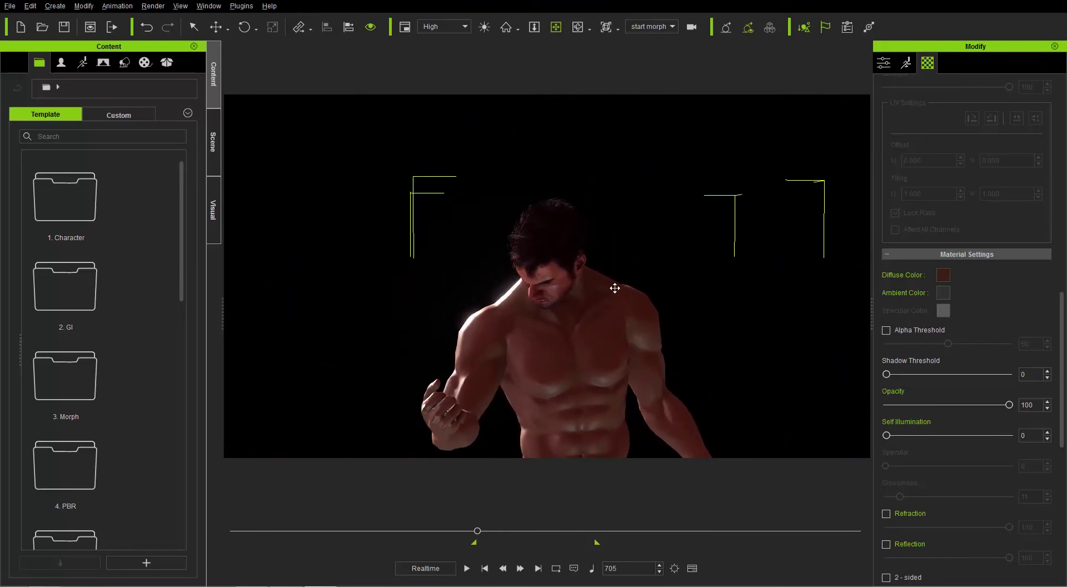
# Pick the character's hair to select its Fohawk_Hair material and set its Self Illumination to 75.
pyautogui.moveTo(1062, 323); pyautogui.dragTo(1062, 83)
pyautogui.click(947, 109)
pyautogui.click(550, 234)
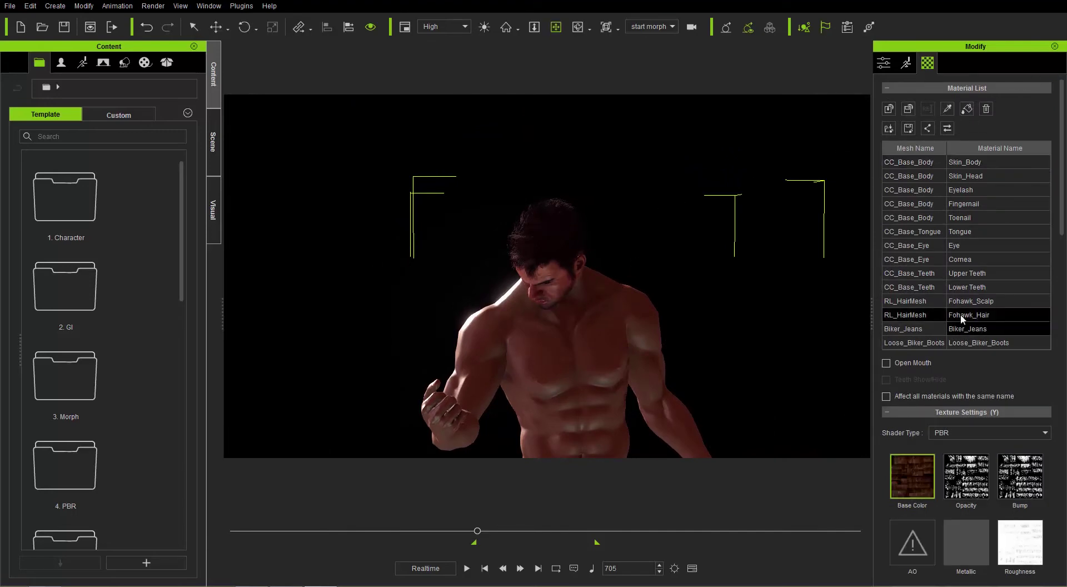
pyautogui.moveTo(1063, 161); pyautogui.dragTo(1063, 328)
pyautogui.scroll(5, 1029, 243)
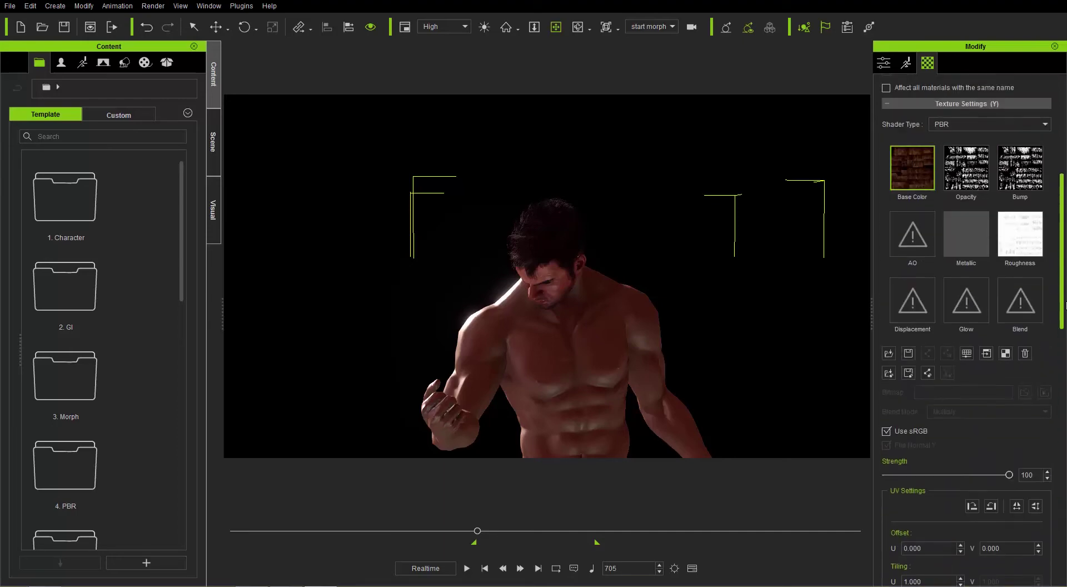
pyautogui.moveTo(1063, 256); pyautogui.dragTo(1063, 425)
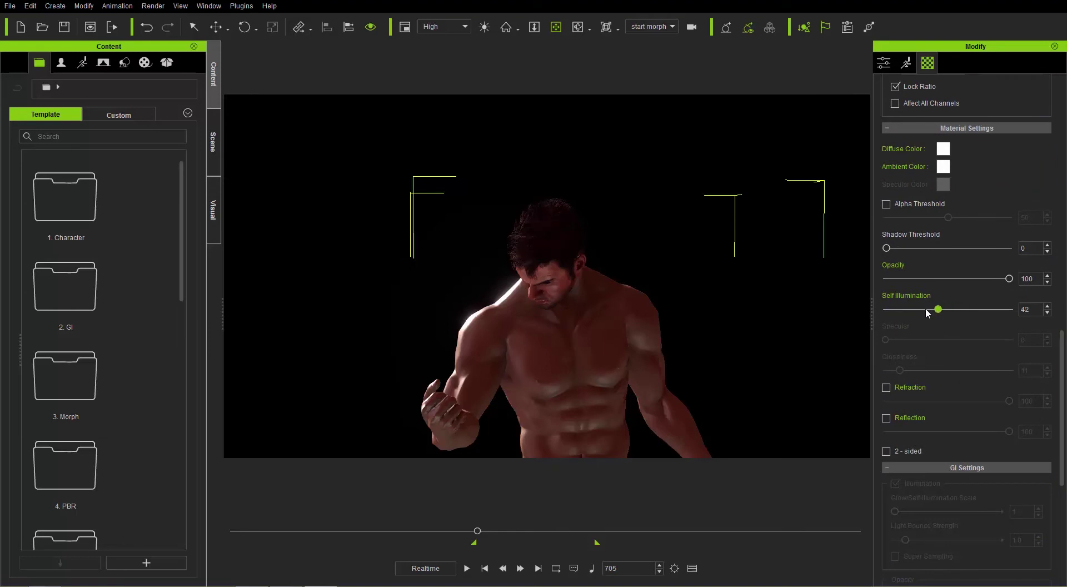
pyautogui.moveTo(967, 314); pyautogui.dragTo(980, 314)
pyautogui.scroll(5, 568, 297)
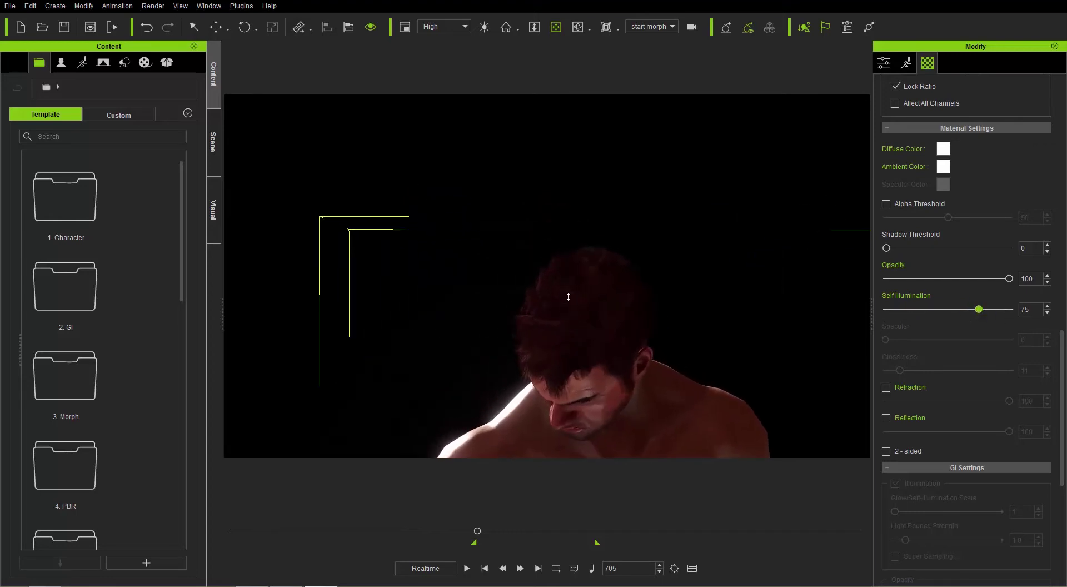
pyautogui.scroll(3, 568, 297)
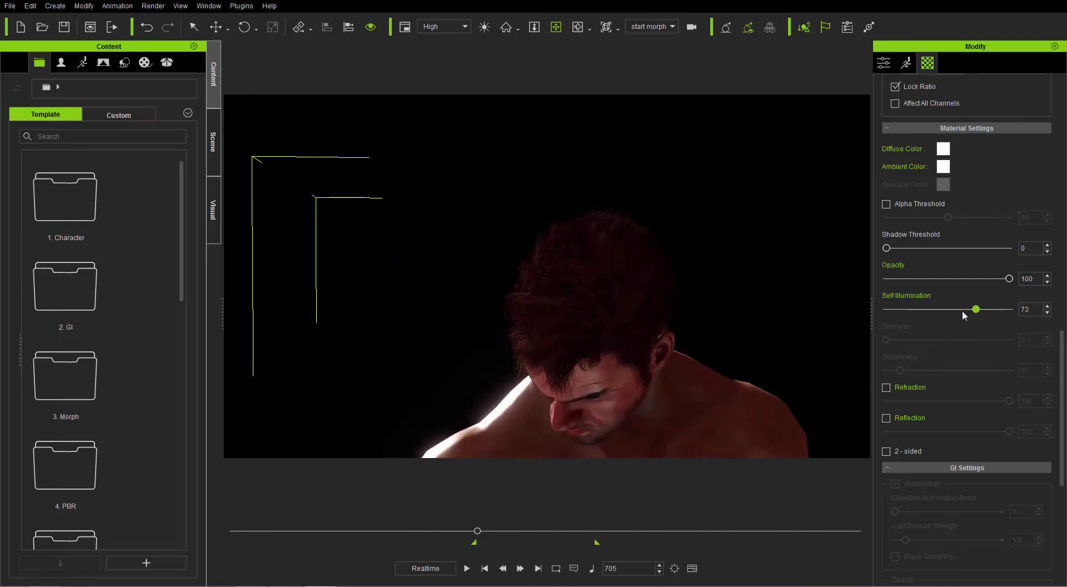
pyautogui.moveTo(909, 312); pyautogui.dragTo(978, 316)
pyautogui.moveTo(1061, 389); pyautogui.dragTo(938, 184)
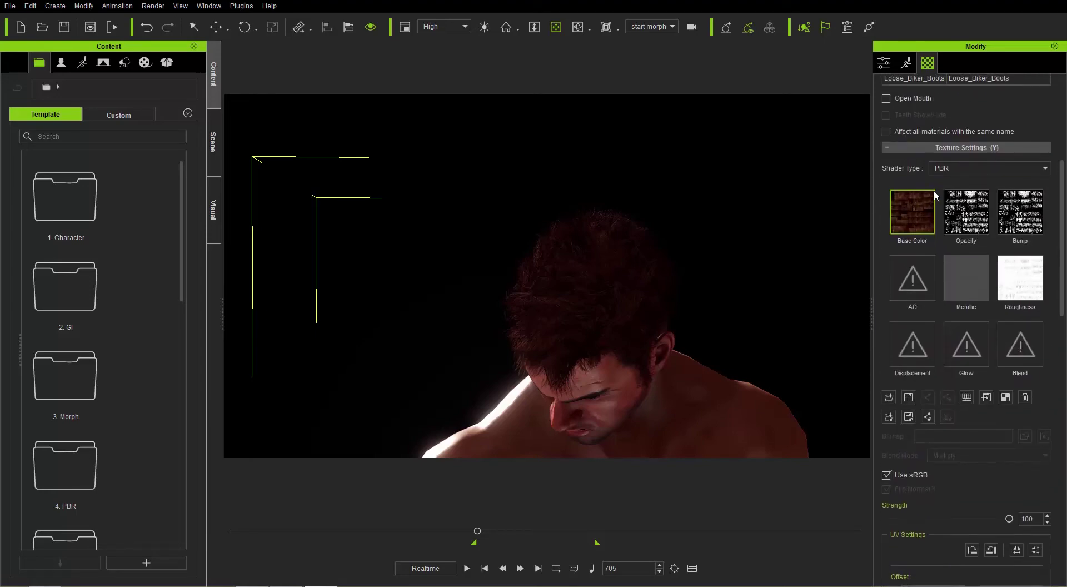
pyautogui.moveTo(1061, 222); pyautogui.dragTo(1061, 390)
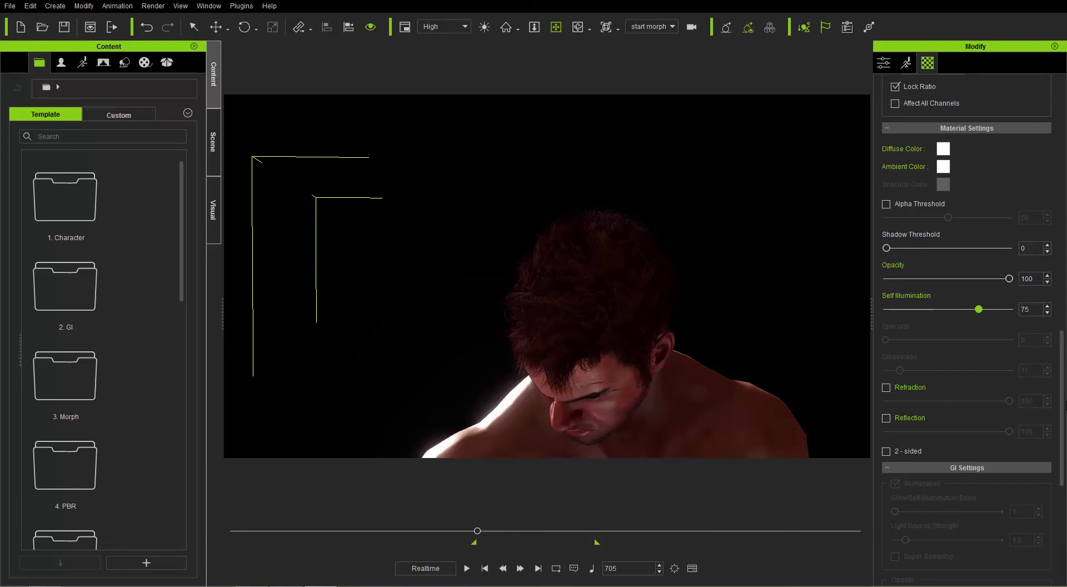
# Export the character as FBX with the Unreal preset, saved as Zane_Material_Comparison in the Exports folder.
pyautogui.moveTo(749, 377); pyautogui.dragTo(661, 213, button='middle')
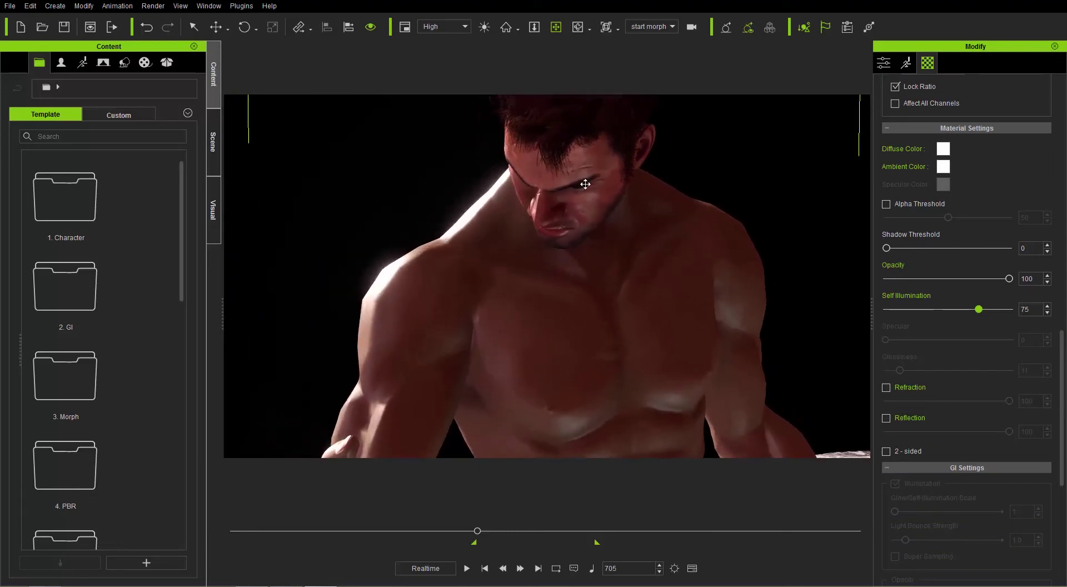
pyautogui.click(9, 6)
pyautogui.moveTo(55, 96)
pyautogui.click(185, 114)
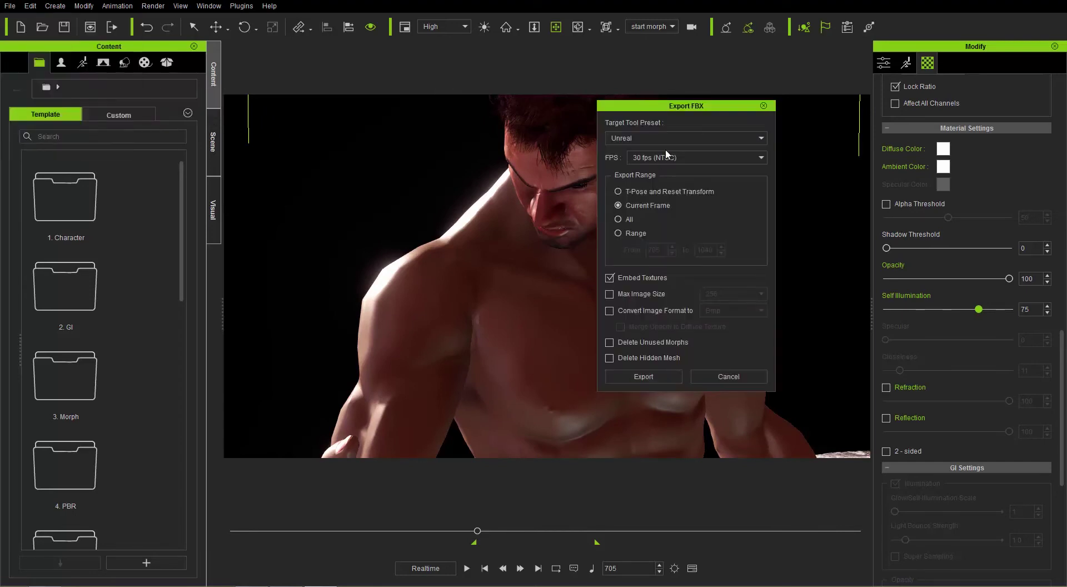
pyautogui.click(644, 376)
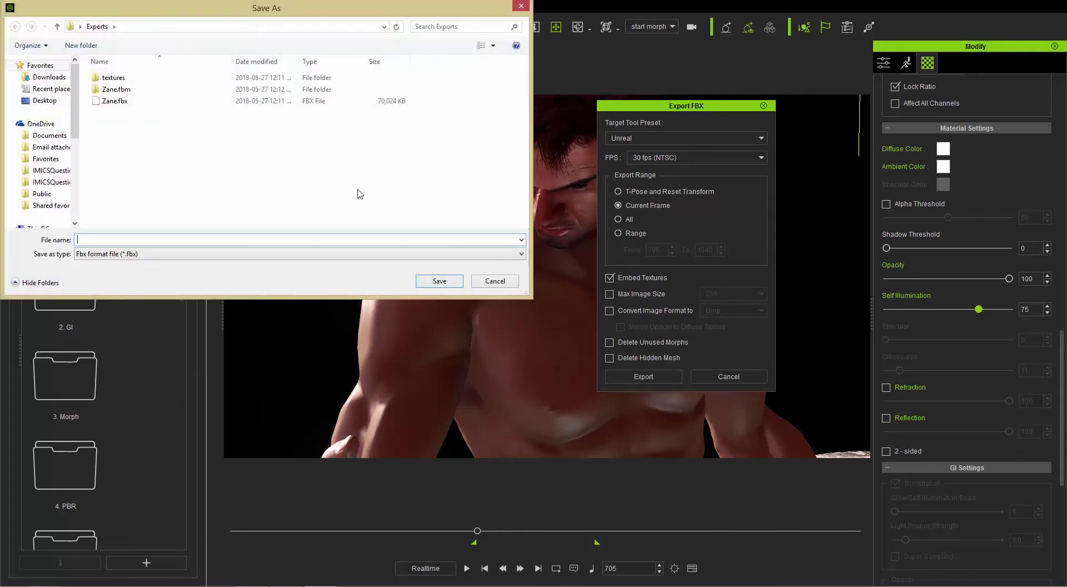
pyautogui.write('Zane')
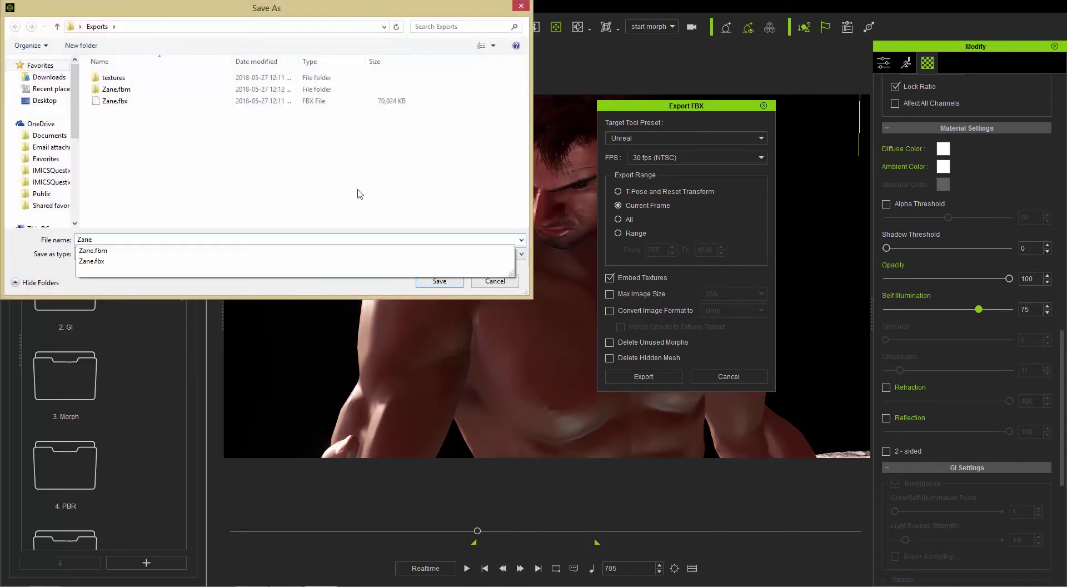
pyautogui.write('_Material_Comparison')
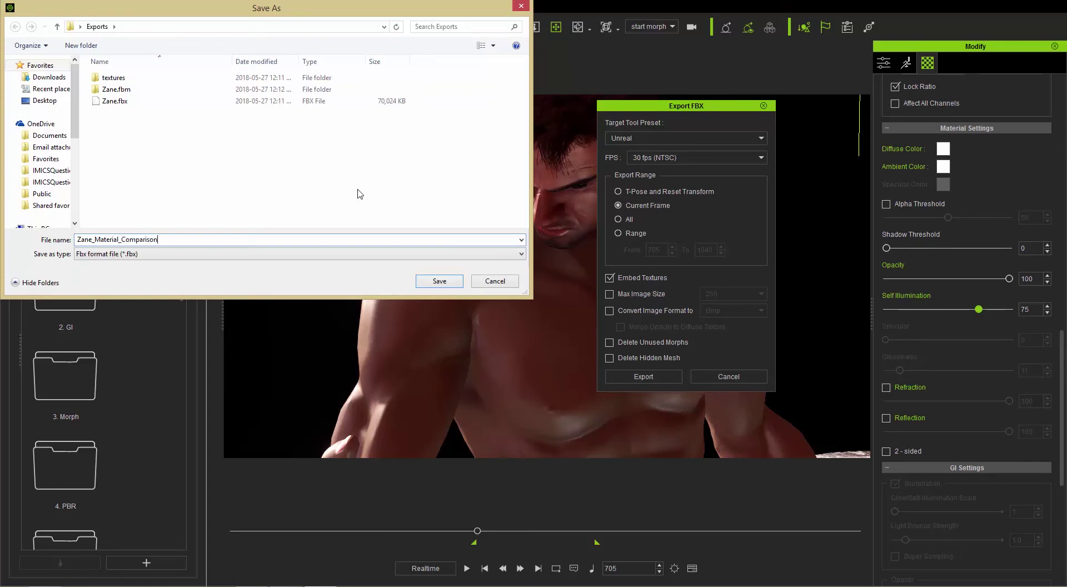
pyautogui.press('Return')
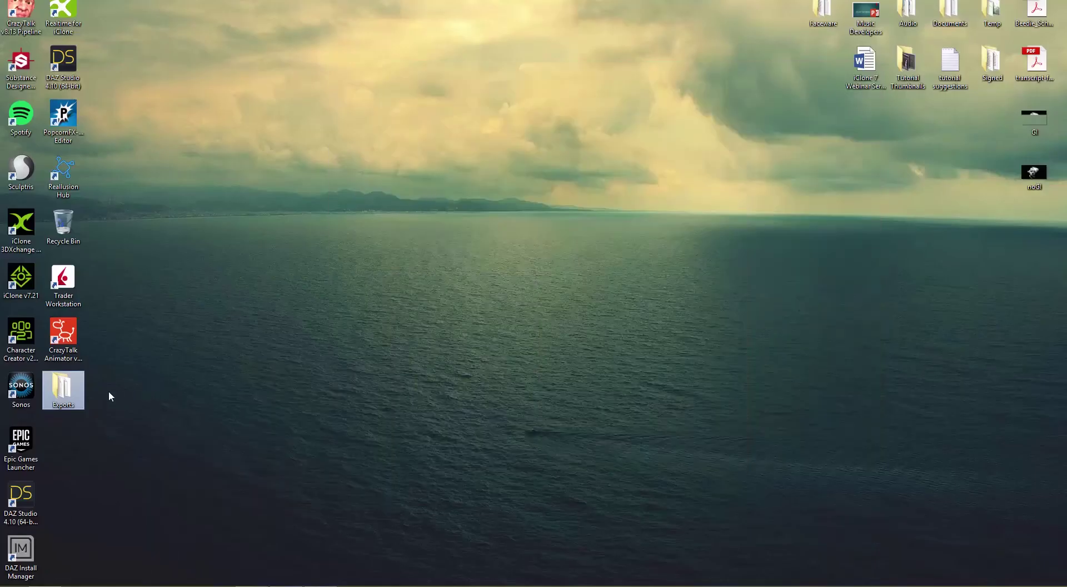
# Import all of Zane_Material_Comparison.fbx from the desktop Exports folder into Unreal Editor's Zane_Material_Comparison folder as a skeletal mesh.
pyautogui.doubleClick(63, 388)
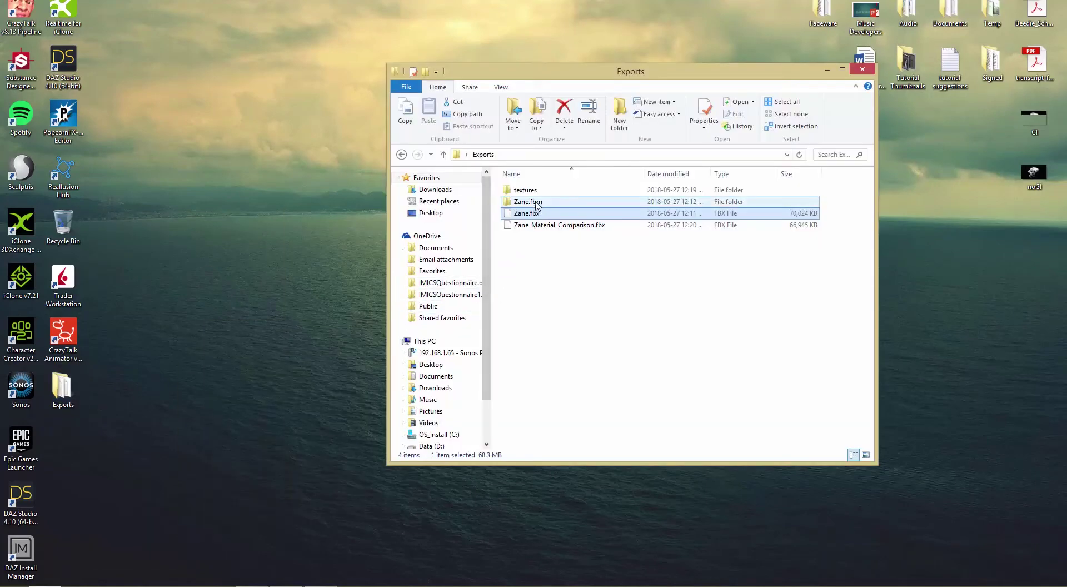
pyautogui.moveTo(563, 232); pyautogui.dragTo(449, 465)
pyautogui.hotkey('alt', 'Tab')
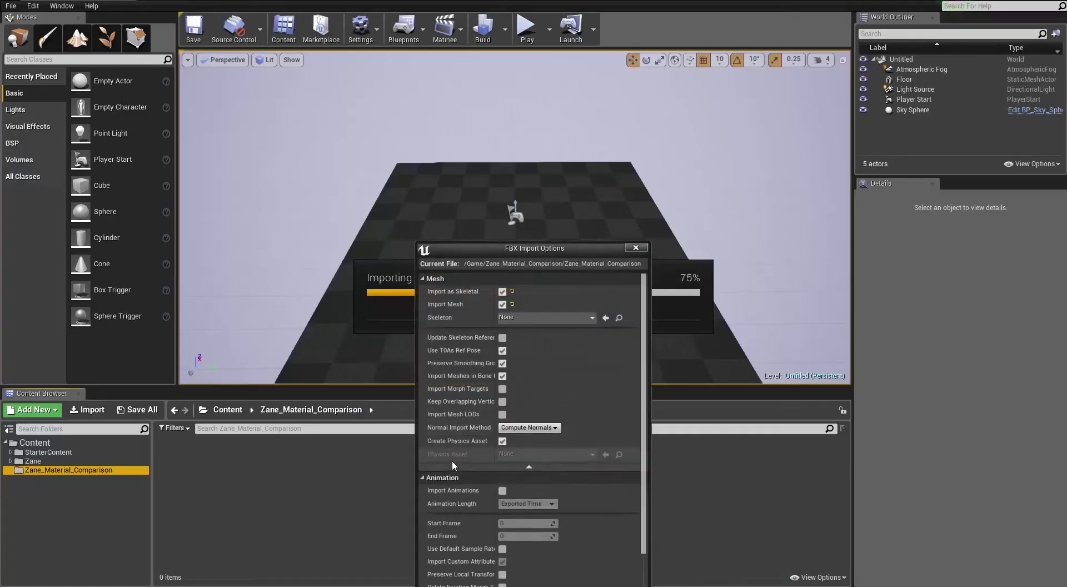
pyautogui.moveTo(579, 245); pyautogui.dragTo(578, 89)
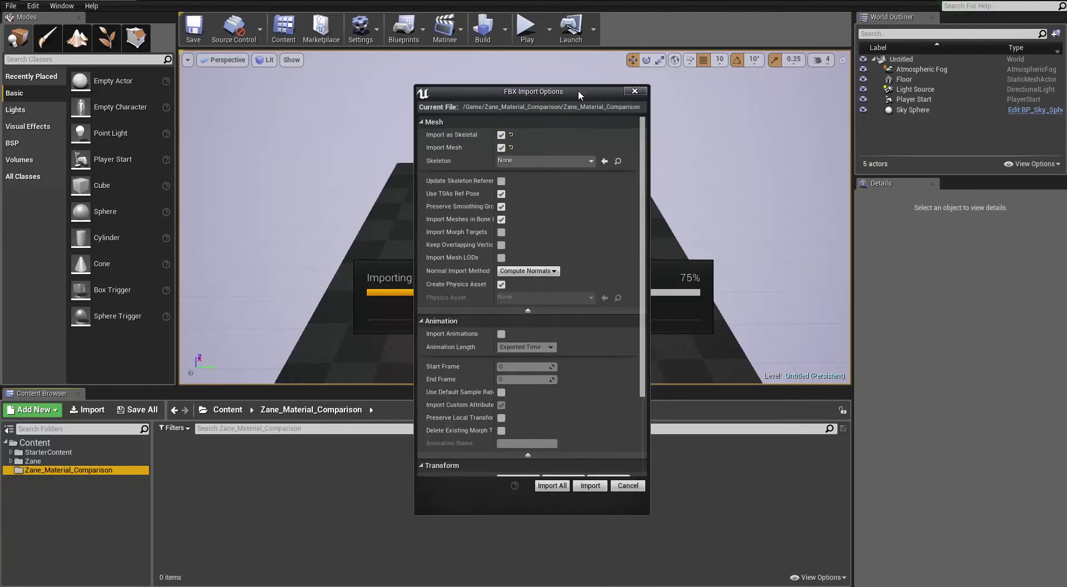
pyautogui.click(562, 486)
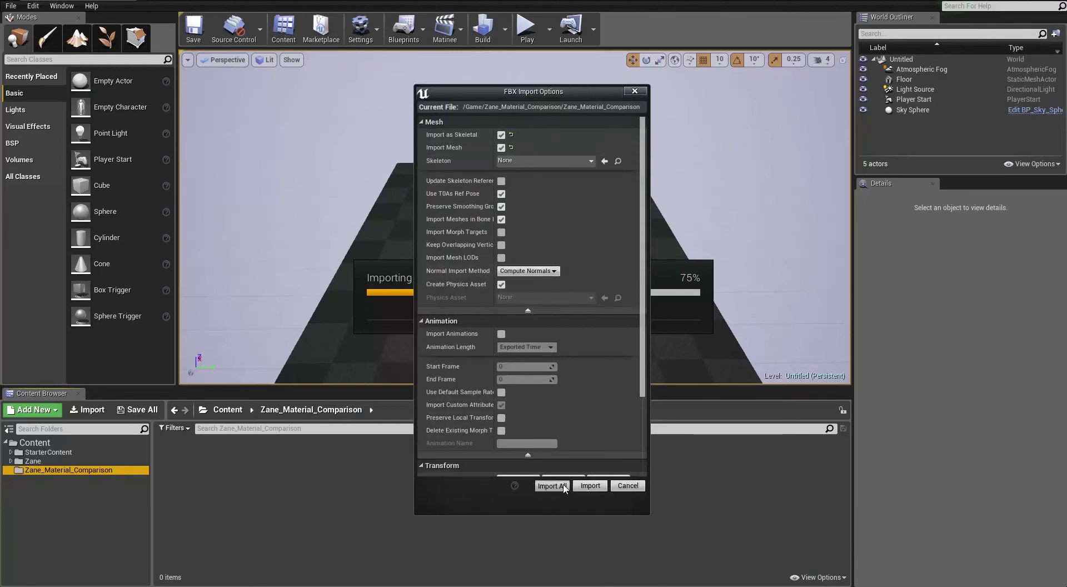
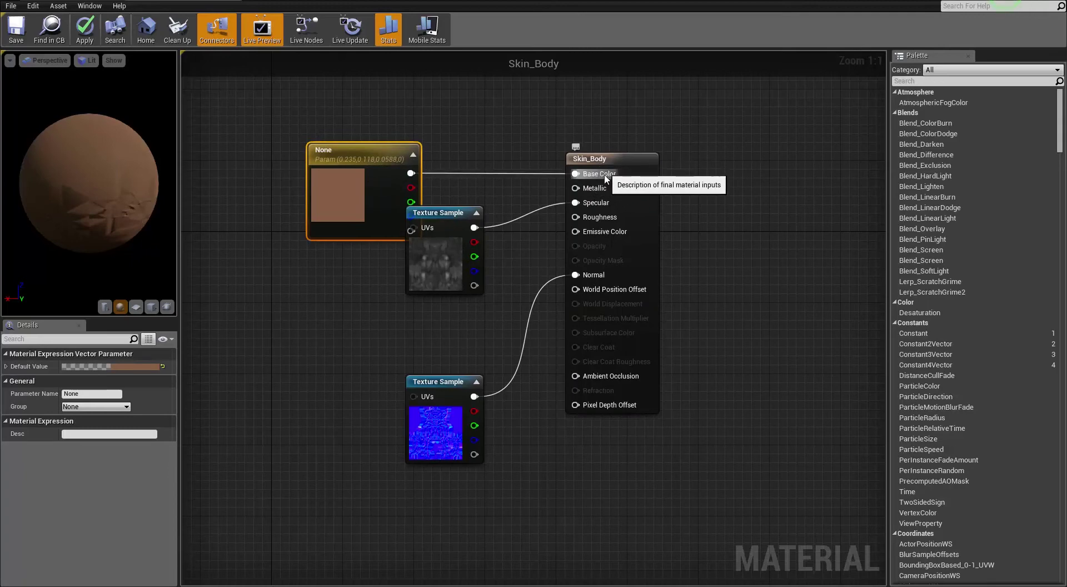
# Try a Skin_Body base color of red 0.369 and green 0.273 with sRGB preview off, and discard the material's changes.
pyautogui.moveTo(449, 225); pyautogui.dragTo(449, 297)
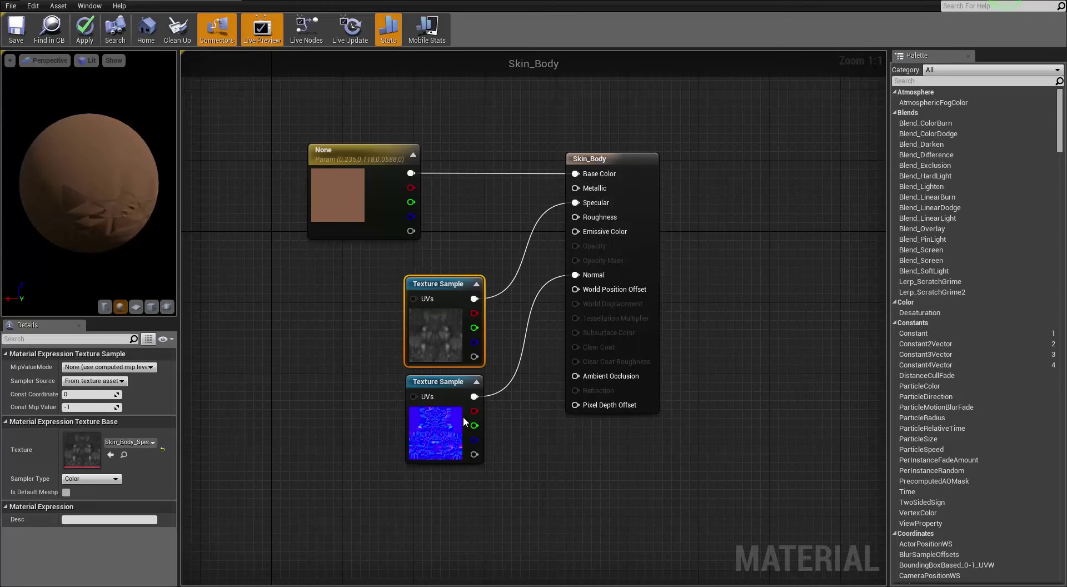
pyautogui.doubleClick(341, 190)
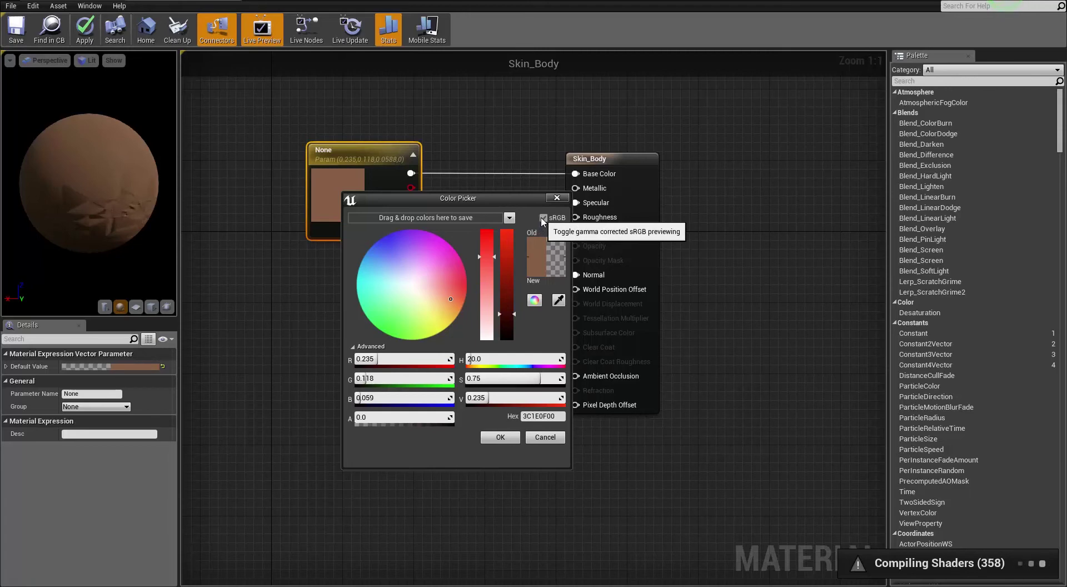
pyautogui.click(543, 217)
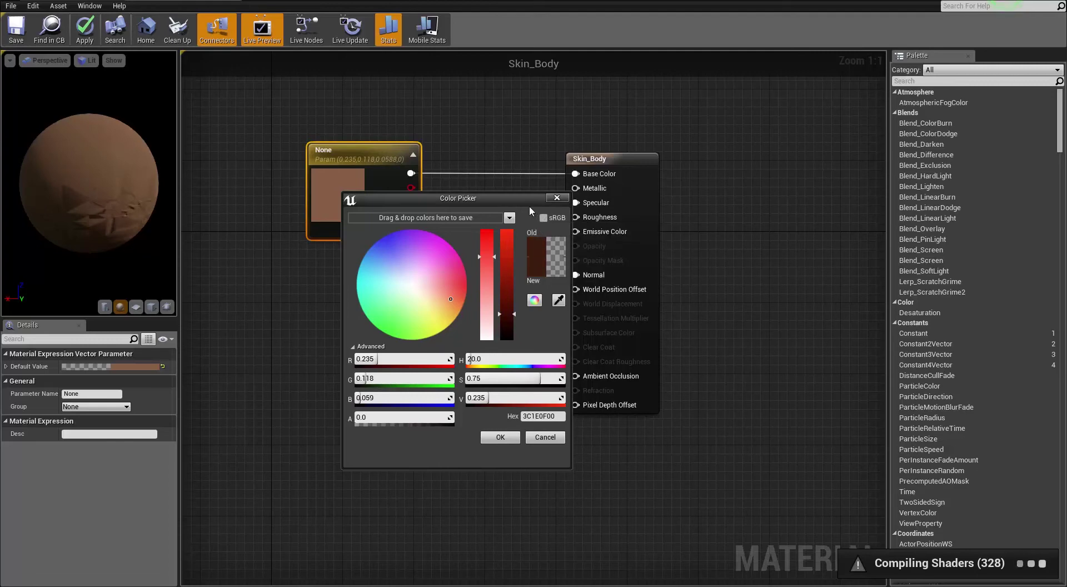
pyautogui.moveTo(529, 203); pyautogui.dragTo(424, 273)
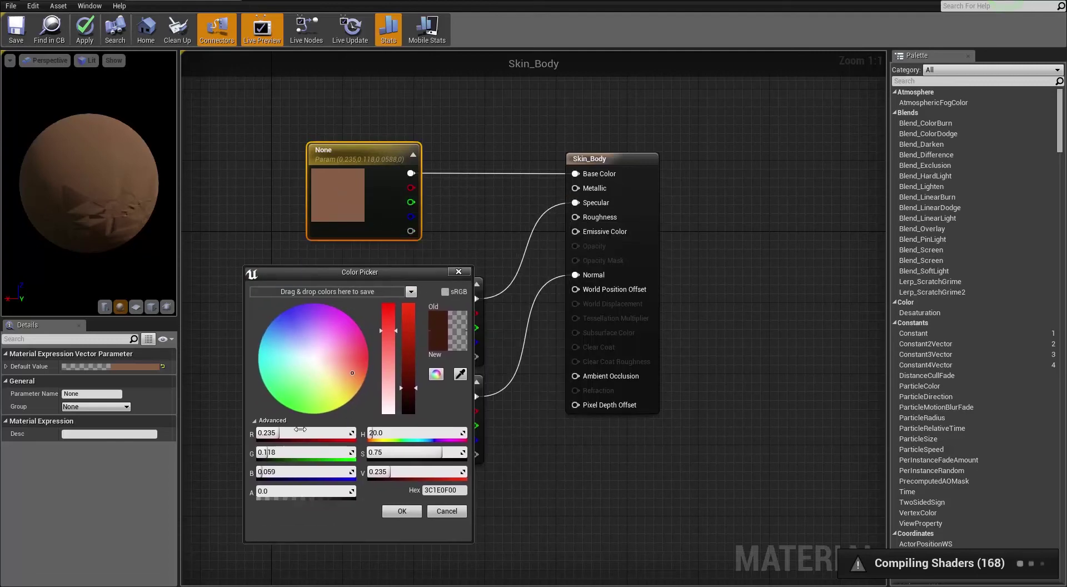
pyautogui.moveTo(300, 429); pyautogui.dragTo(286, 453)
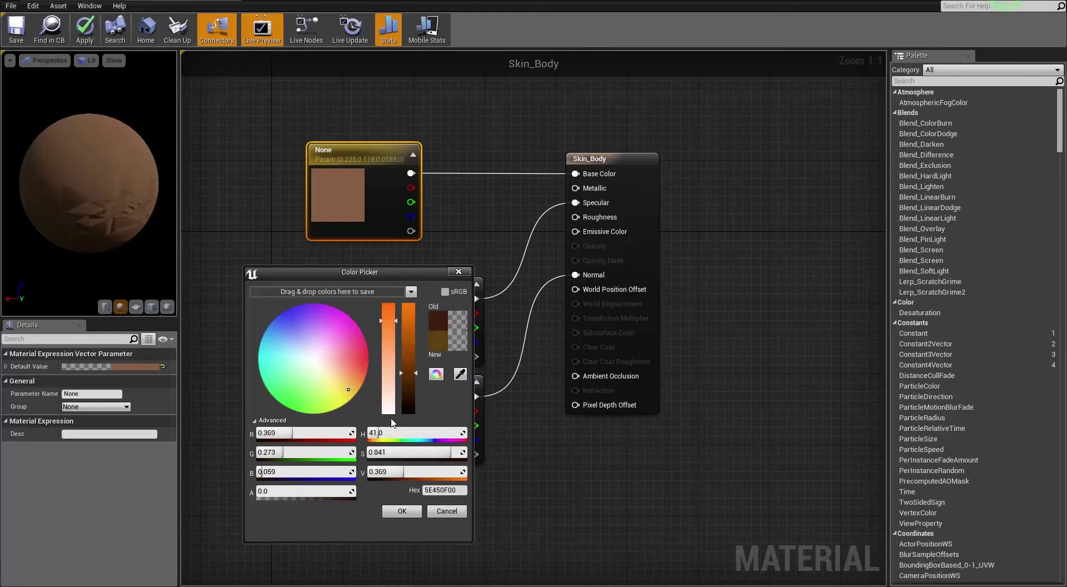
pyautogui.click(451, 514)
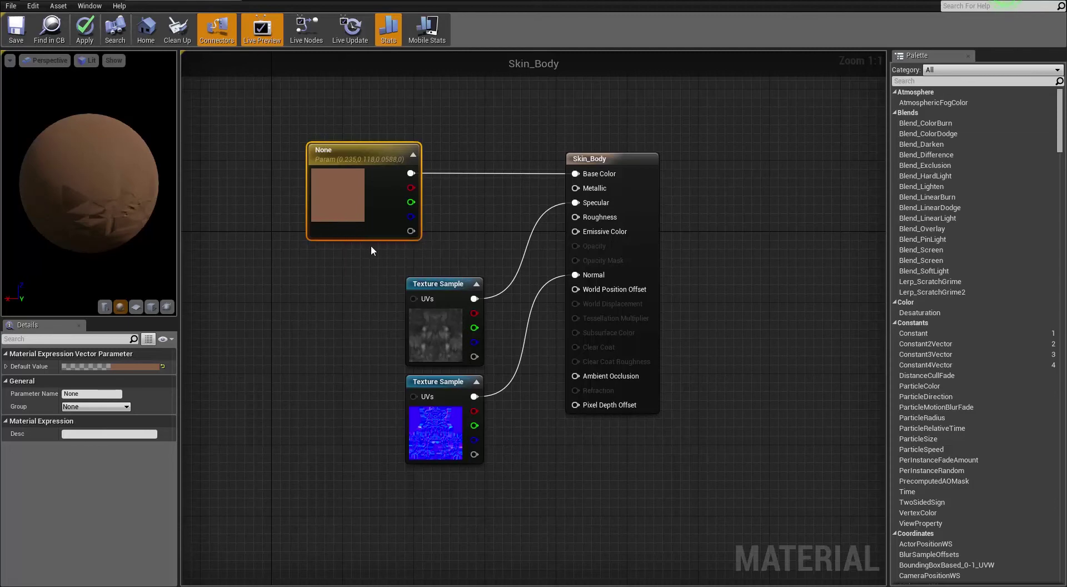
pyautogui.click(233, 2)
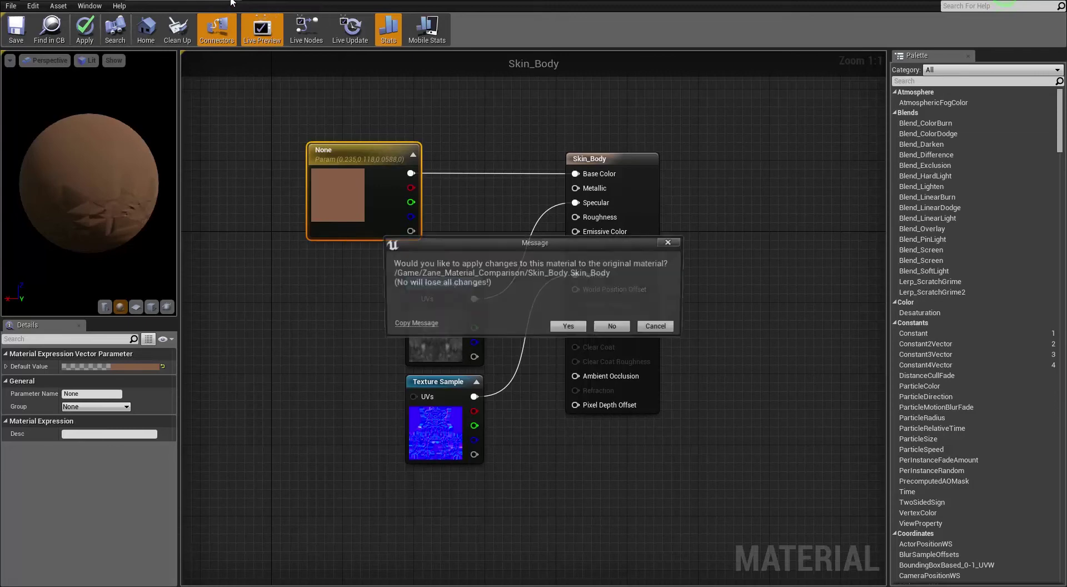
pyautogui.click(620, 328)
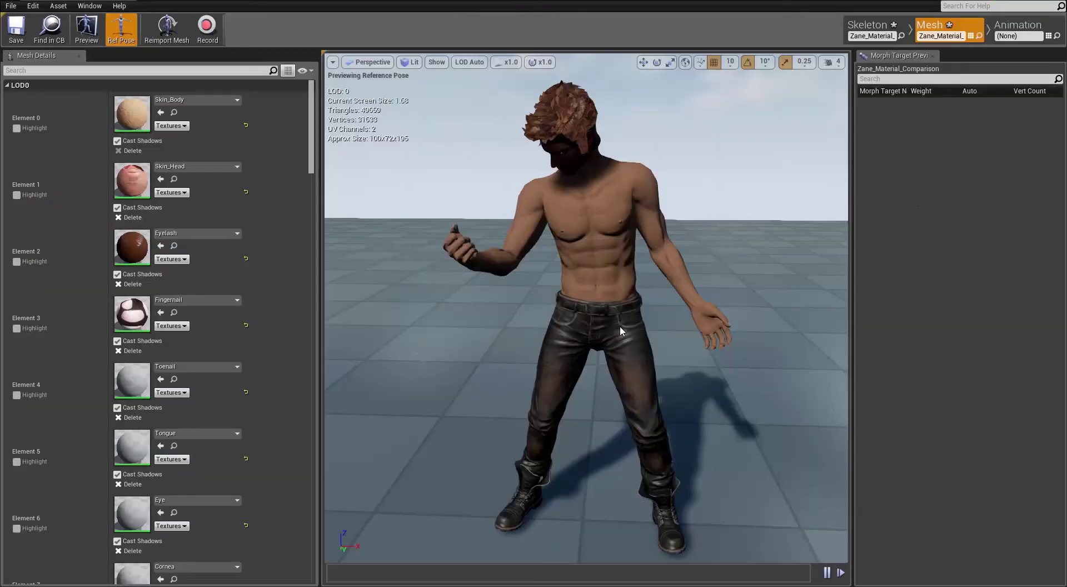
# Open the mesh's Fohawk_Hair material and move its result node clear of the texture samples to view the connections.
pyautogui.click(551, 107)
pyautogui.press('e')
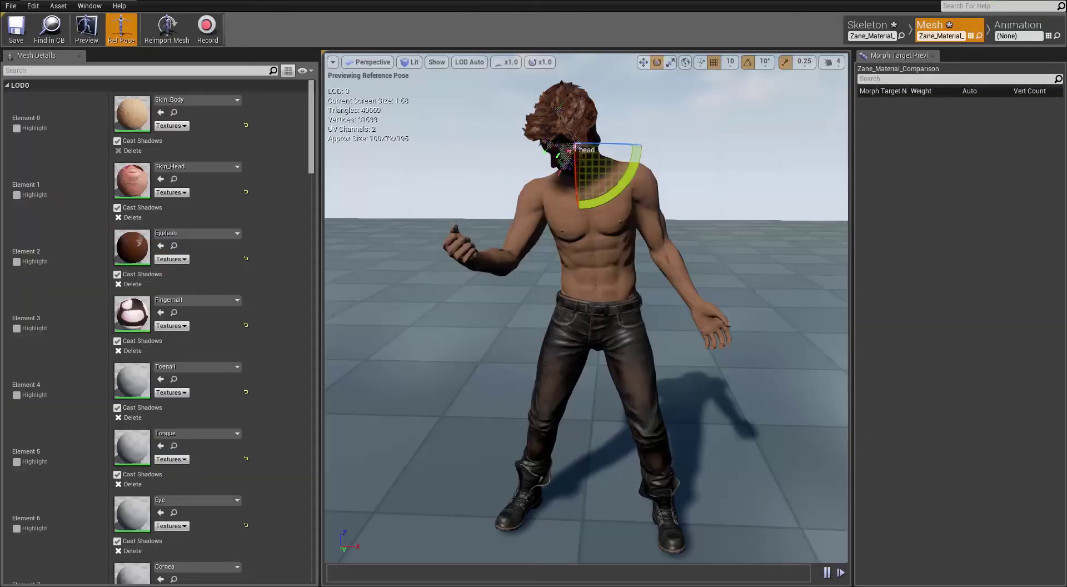
pyautogui.moveTo(314, 126); pyautogui.dragTo(310, 376)
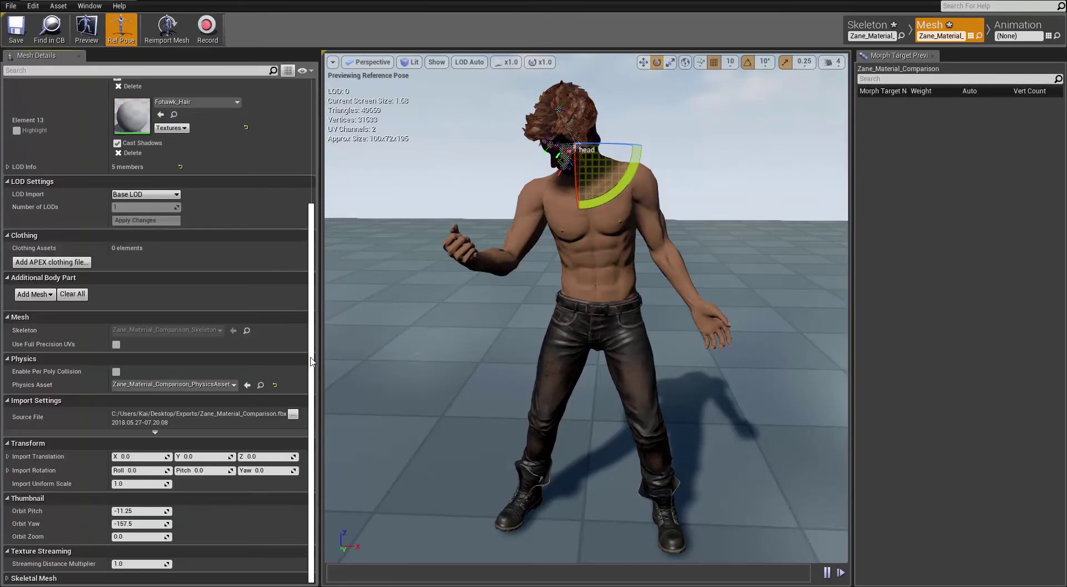
pyautogui.moveTo(316, 292); pyautogui.dragTo(318, 231)
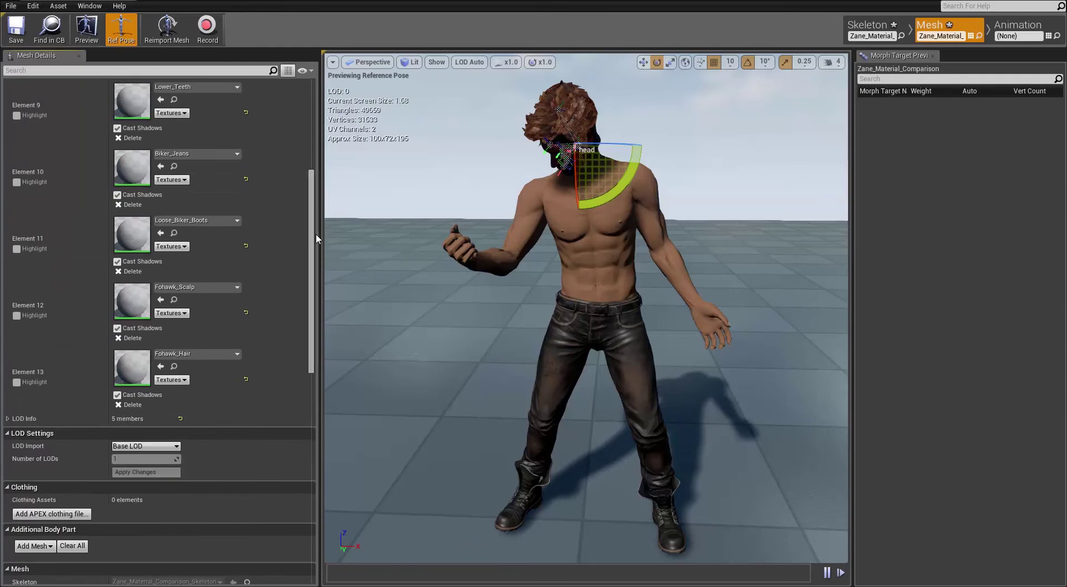
pyautogui.doubleClick(133, 367)
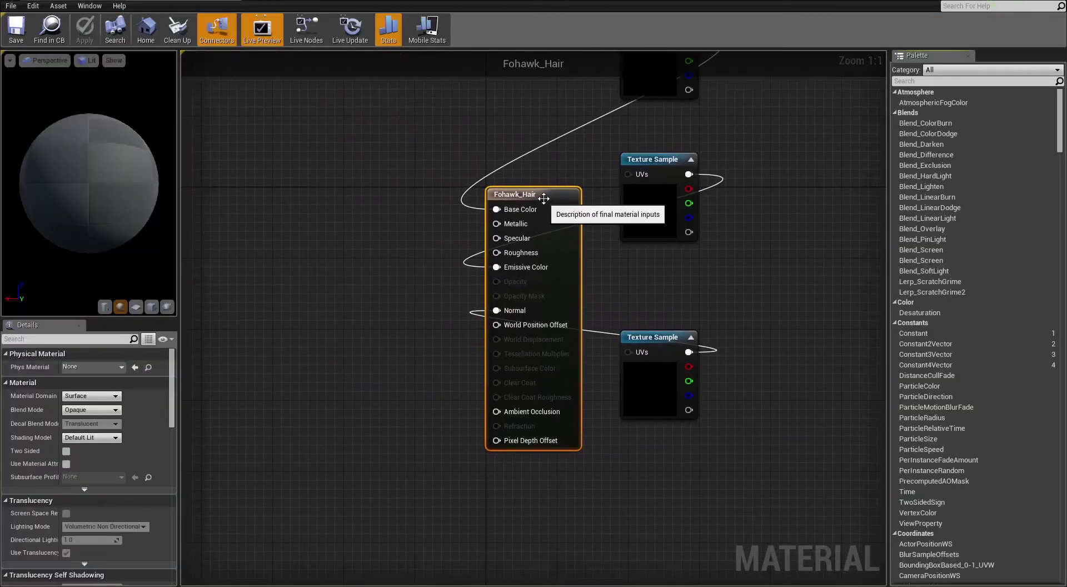
pyautogui.moveTo(543, 198); pyautogui.dragTo(840, 92)
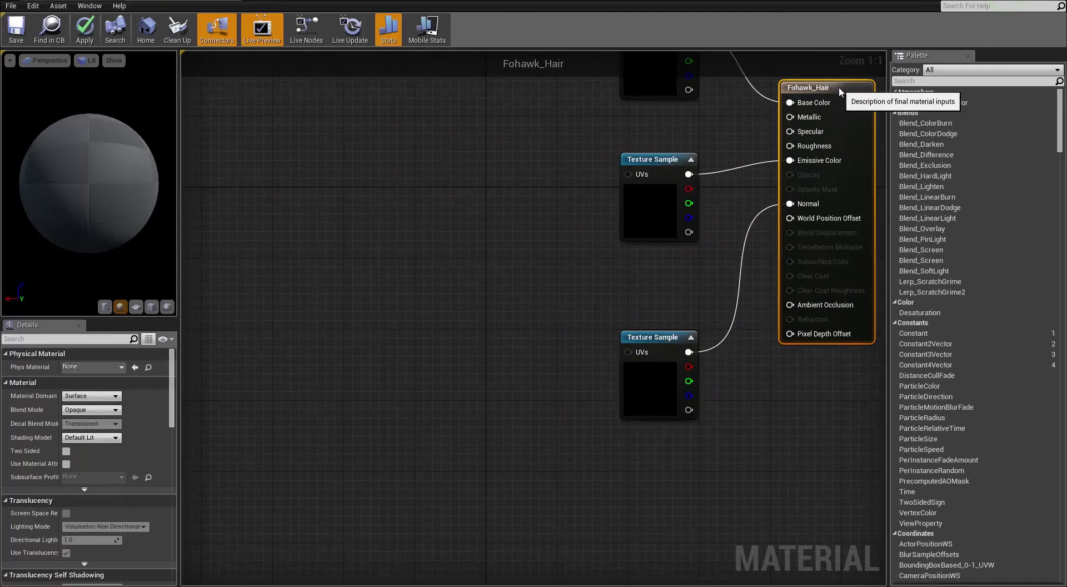
pyautogui.moveTo(549, 164); pyautogui.dragTo(398, 257, button='right')
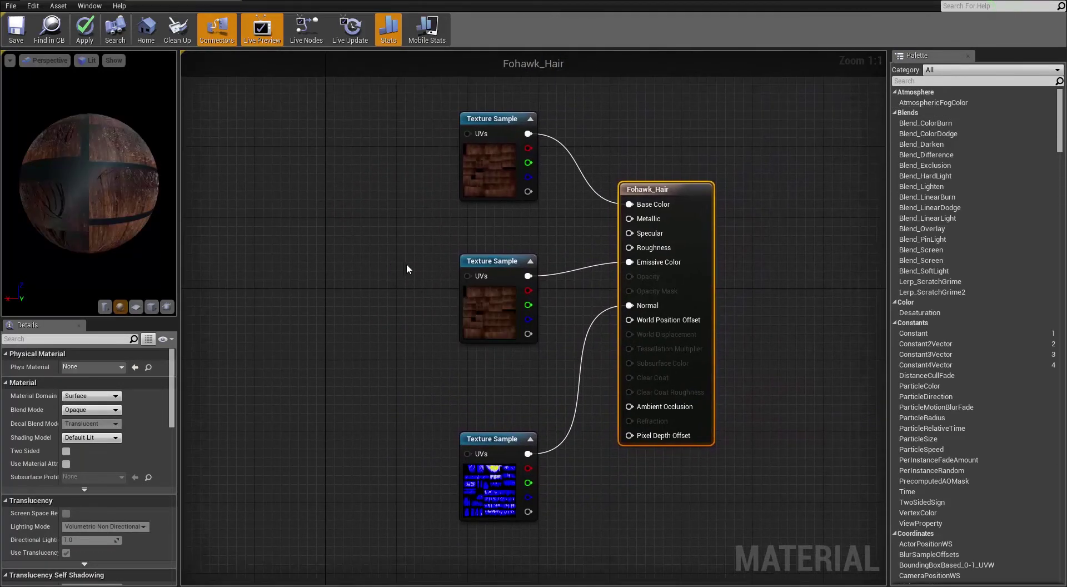
# Examine the Fohawk_Hair texture sample that feeds the result node's Emissive Color input.
pyautogui.click(498, 267)
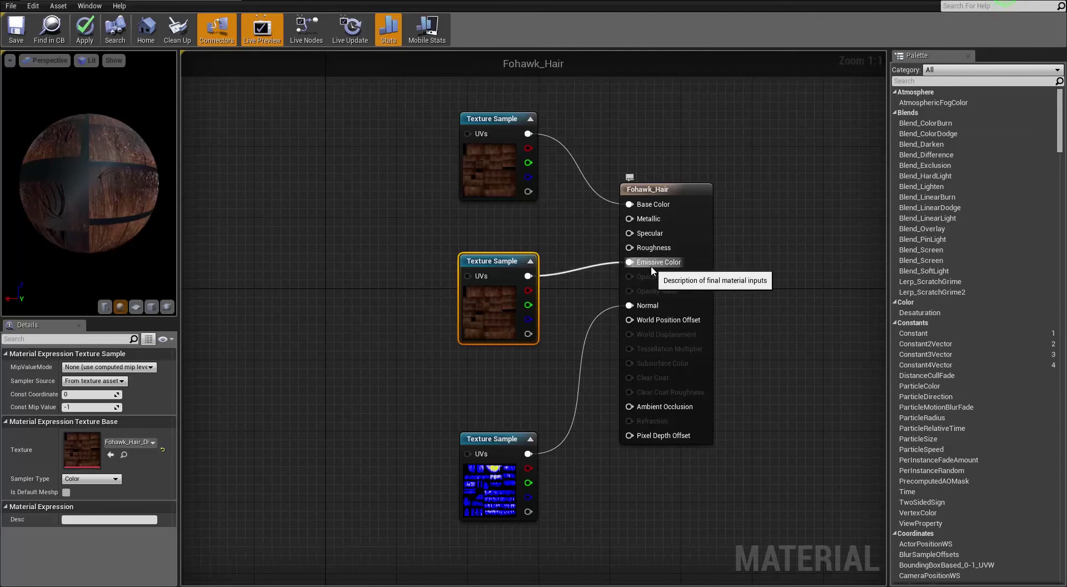
pyautogui.click(682, 192)
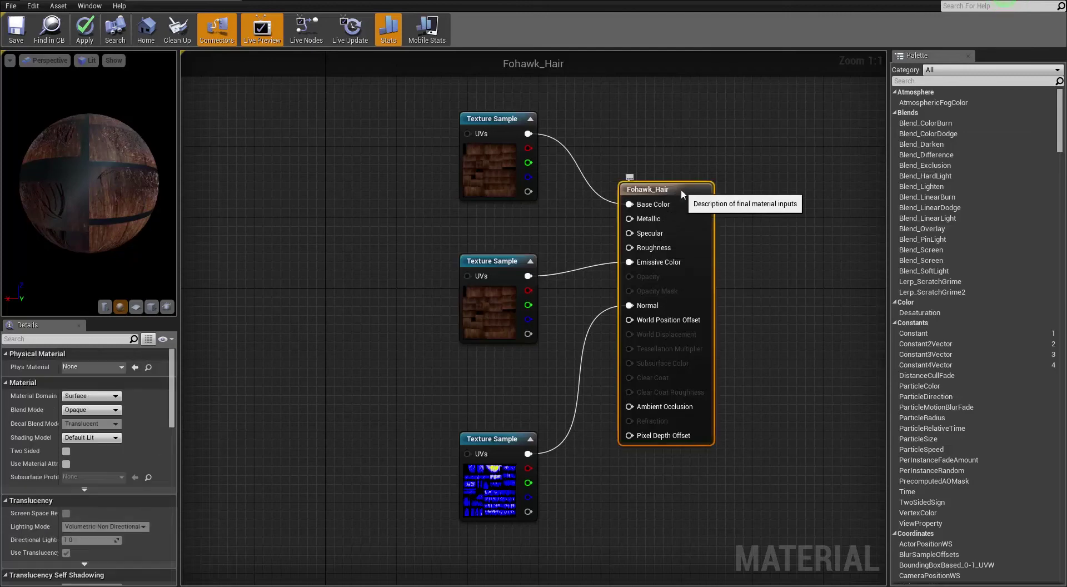
pyautogui.click(501, 317)
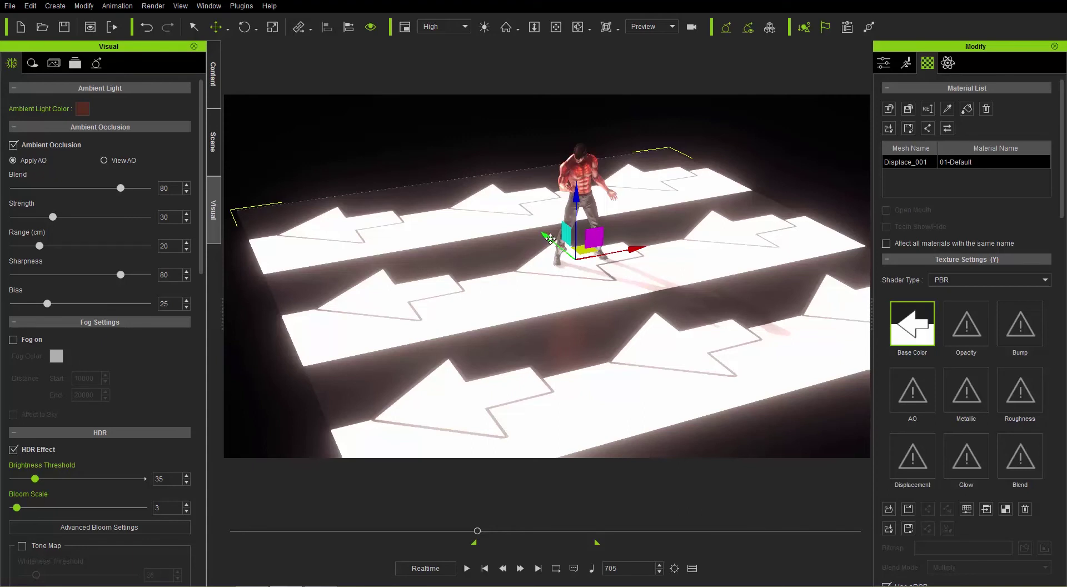
# Try moving the Ground prop in iClone about 45 along Y and about 39 along X.
pyautogui.click(884, 63)
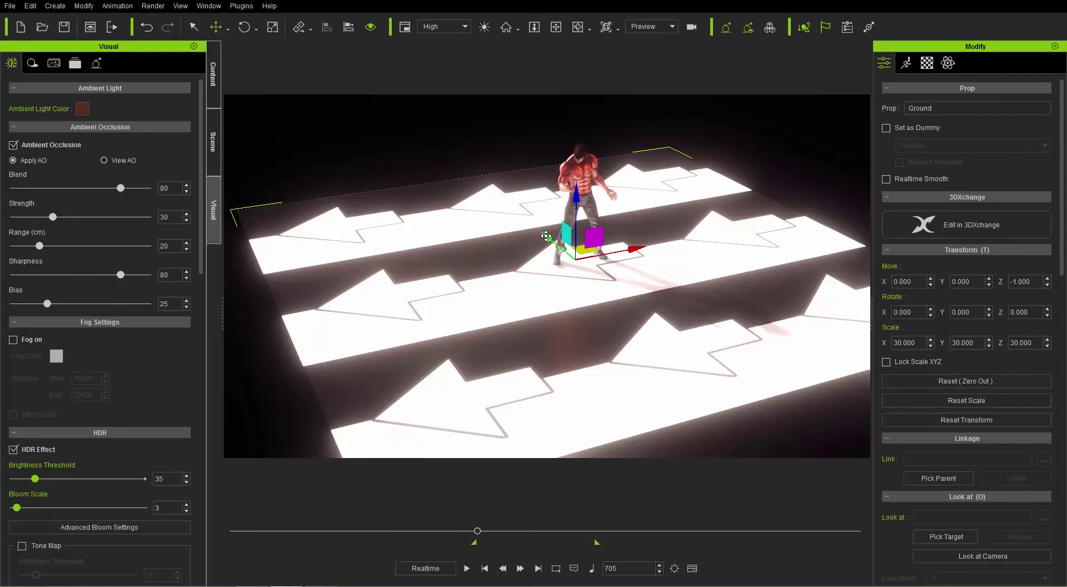
pyautogui.moveTo(541, 233); pyautogui.dragTo(533, 226)
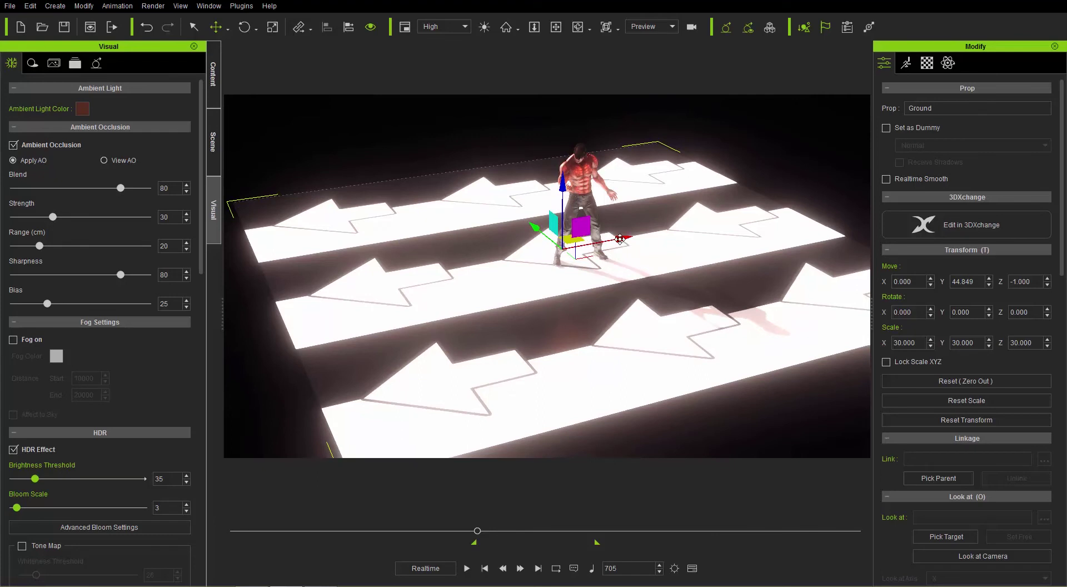
pyautogui.moveTo(620, 239); pyautogui.dragTo(642, 232)
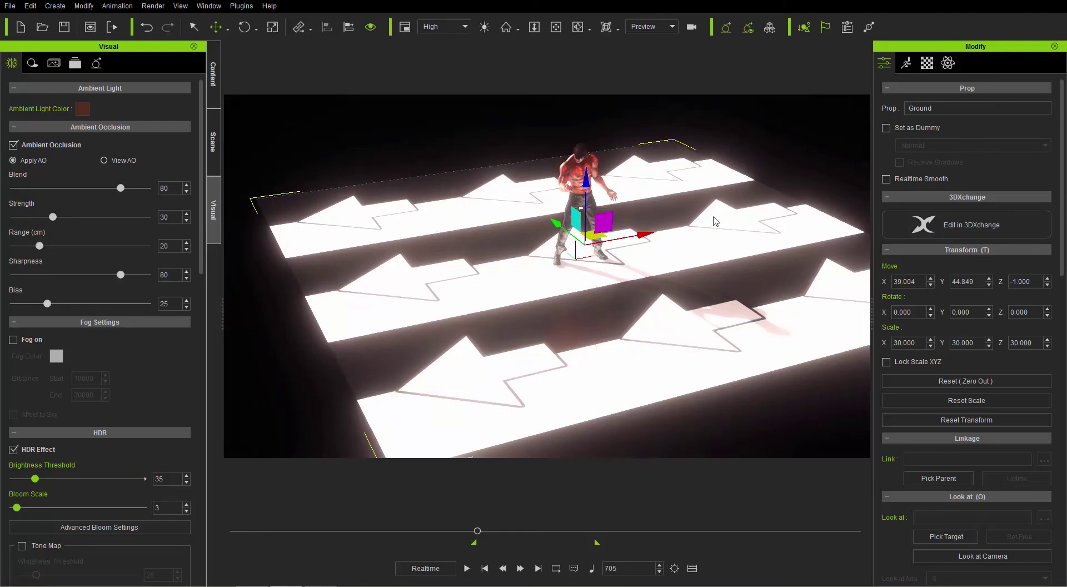
# Set the Ground prop's Y and X positions back to 0.
pyautogui.press('Tab')
pyautogui.write('0')
pyautogui.press('Return')
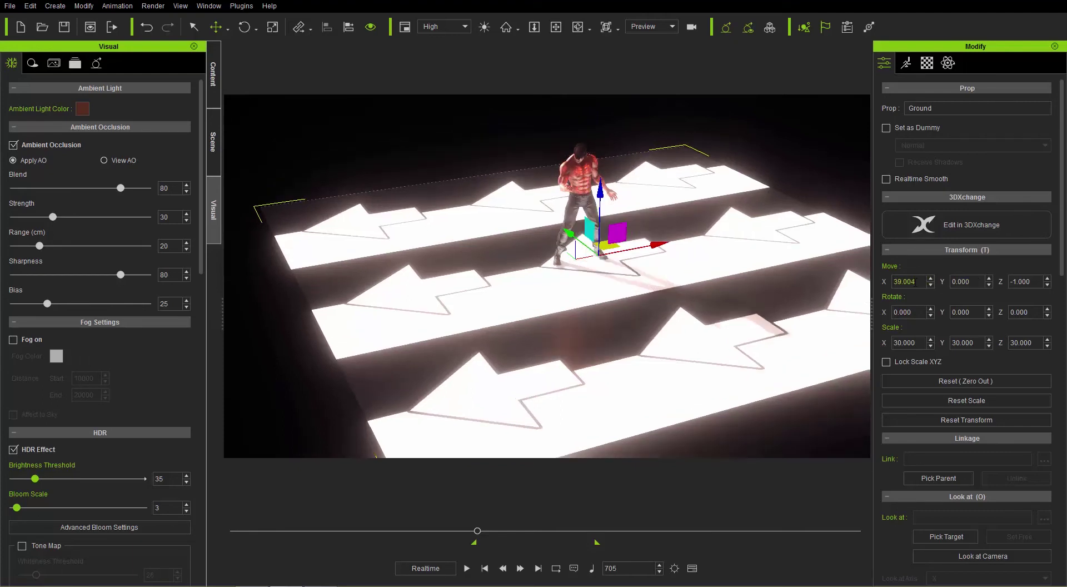
pyautogui.hotkey('shift', 'Tab')
pyautogui.write('0')
pyautogui.press('Return')
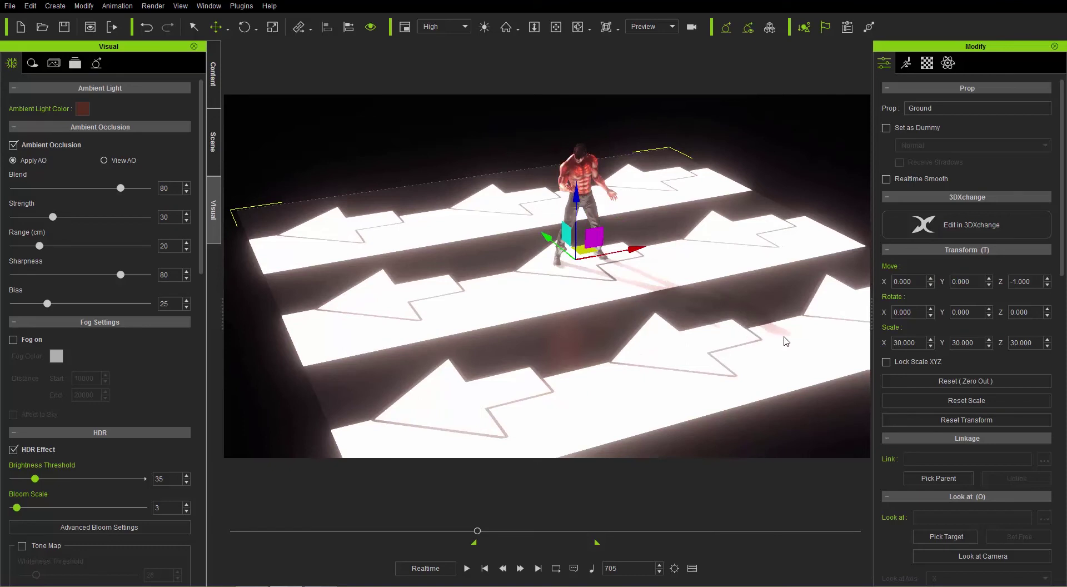
# Export the Ground prop as FBX with the Unreal preset, current frame and embedded textures, saved as UV_Regular on the desktop.
pyautogui.click(10, 6)
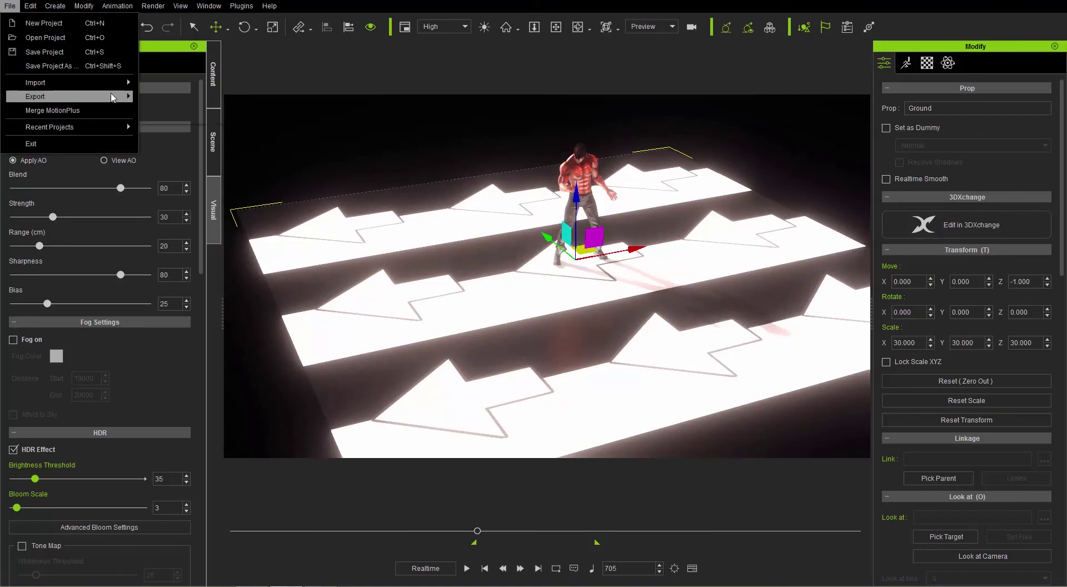
pyautogui.moveTo(113, 98)
pyautogui.click(170, 110)
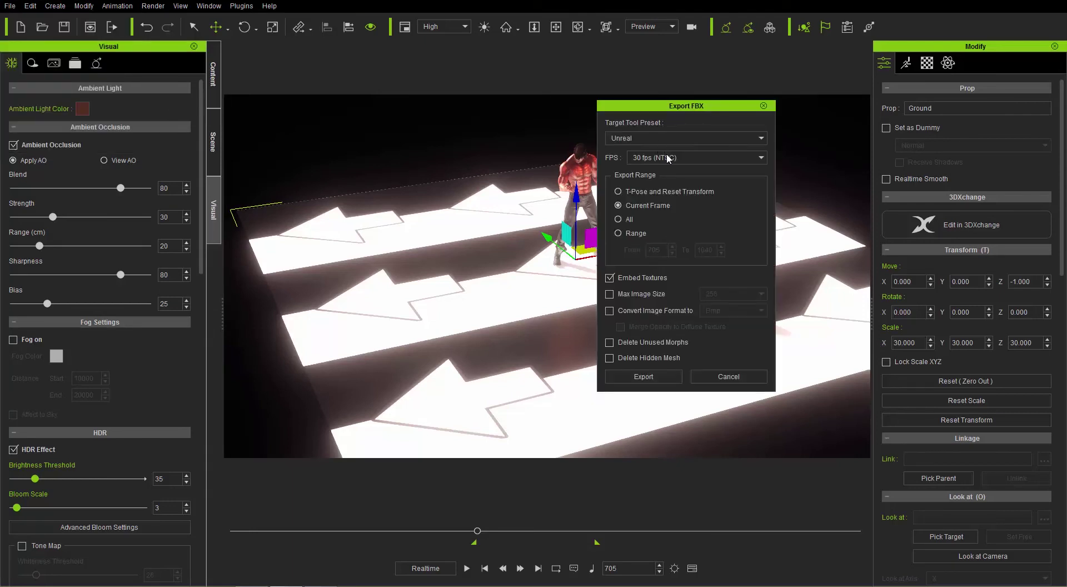
pyautogui.click(644, 376)
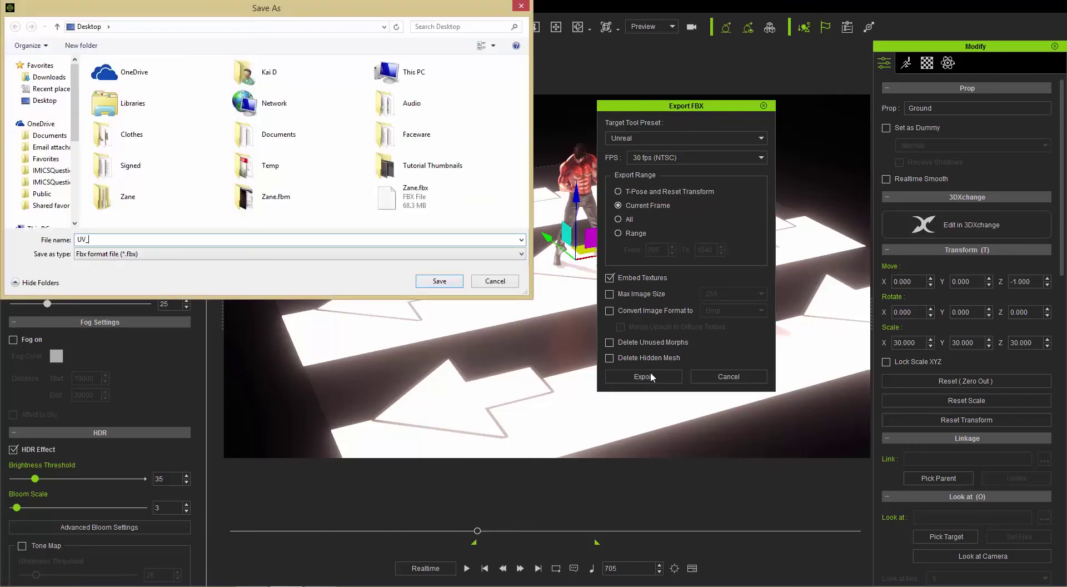
pyautogui.press('Return')
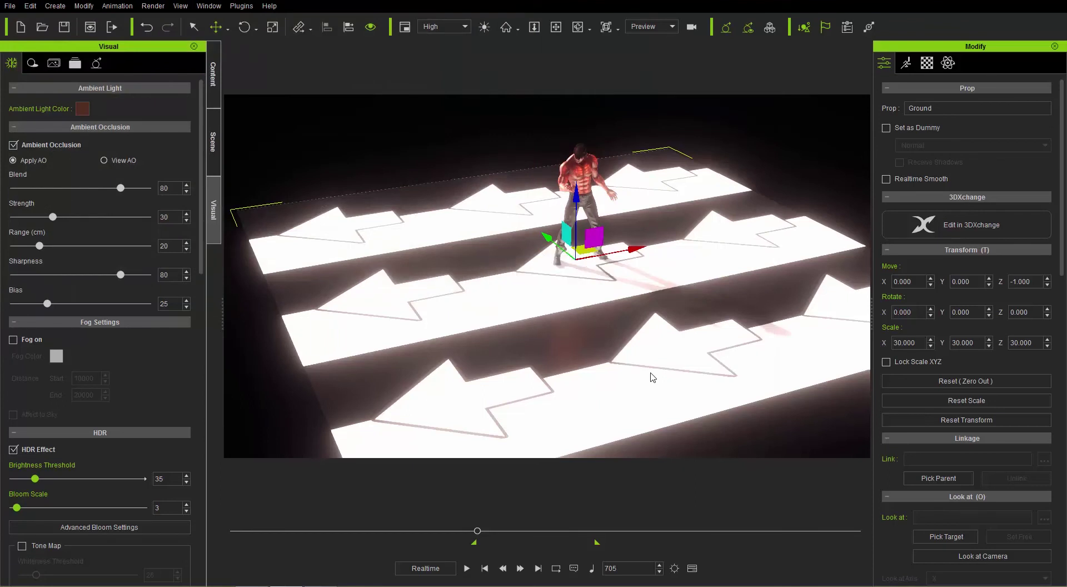
# Switch to Unreal Editor and create a folder named UV_Regular under Content.
pyautogui.hotkey('alt', 'Tab')
pyautogui.hotkey('alt', 'Tab')
pyautogui.hotkey('alt', 'Tab')
pyautogui.hotkey('alt', 'shift', 'Tab')
pyautogui.hotkey('alt', 'shift', 'Tab')
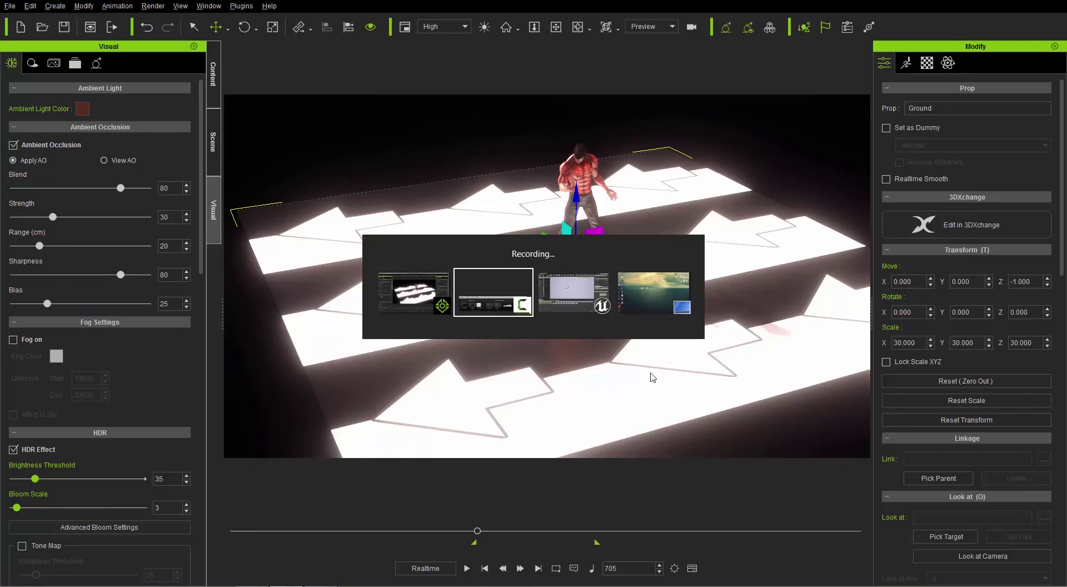
pyautogui.hotkey('alt', 'Tab')
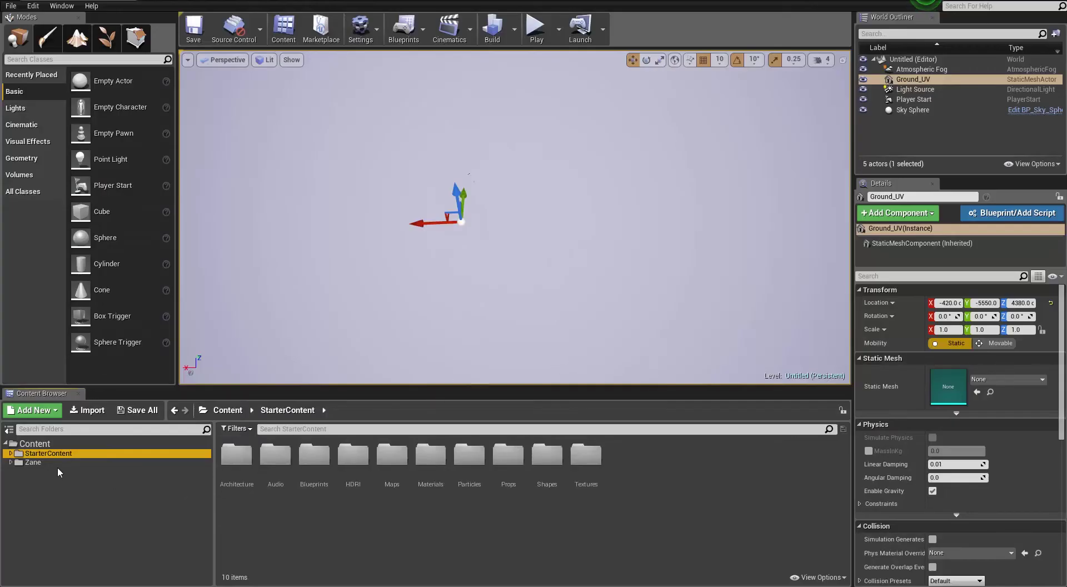
pyautogui.click(34, 444)
pyautogui.rightClick(44, 443)
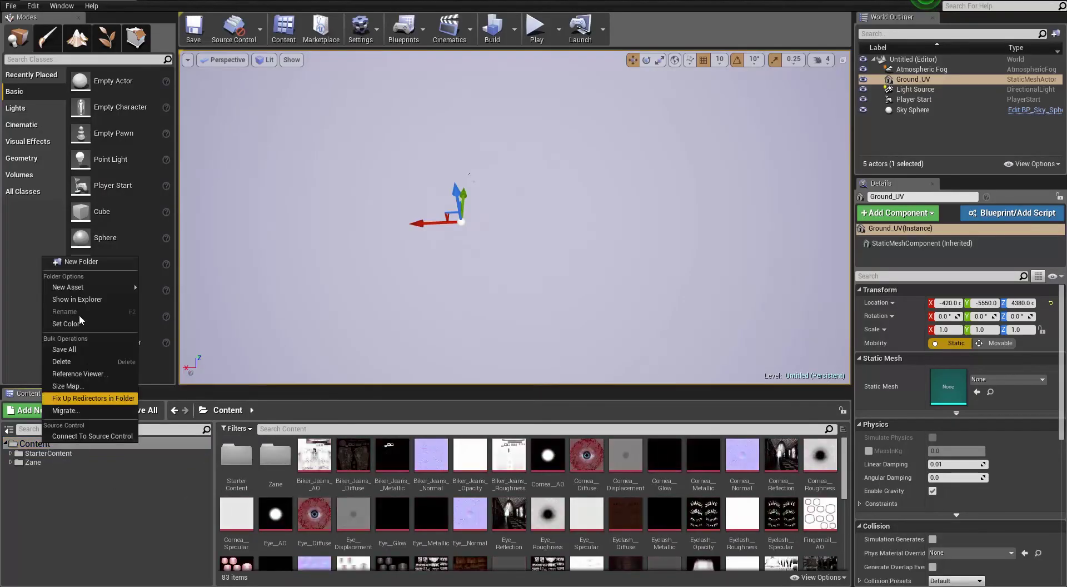
pyautogui.click(87, 262)
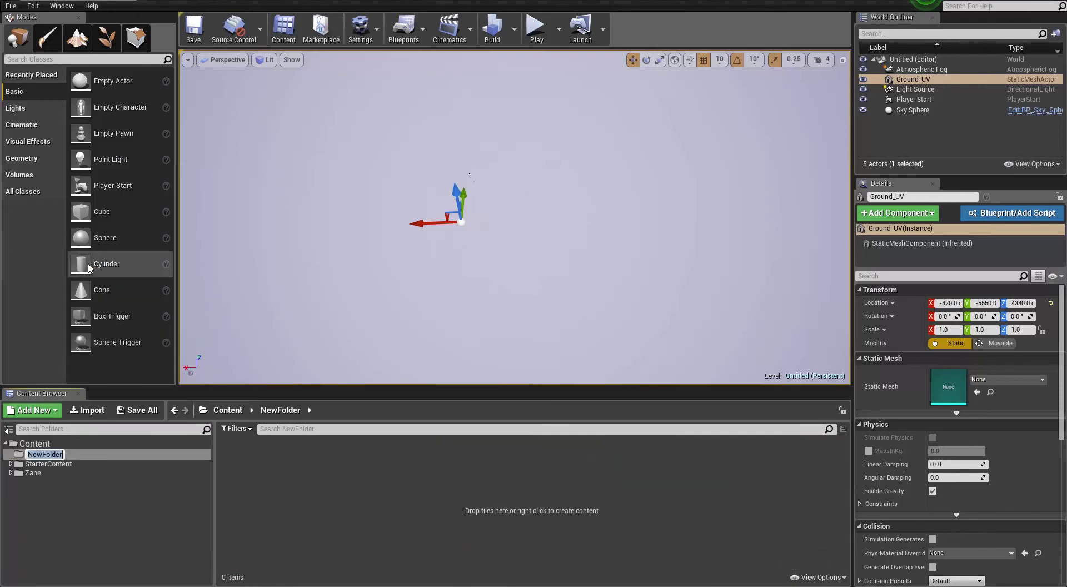
pyautogui.write('UV_REgul')
pyautogui.press('BackSpace')
pyautogui.press('BackSpace')
pyautogui.press('BackSpace')
pyautogui.press('BackSpace')
pyautogui.write('egular')
pyautogui.press('Return')
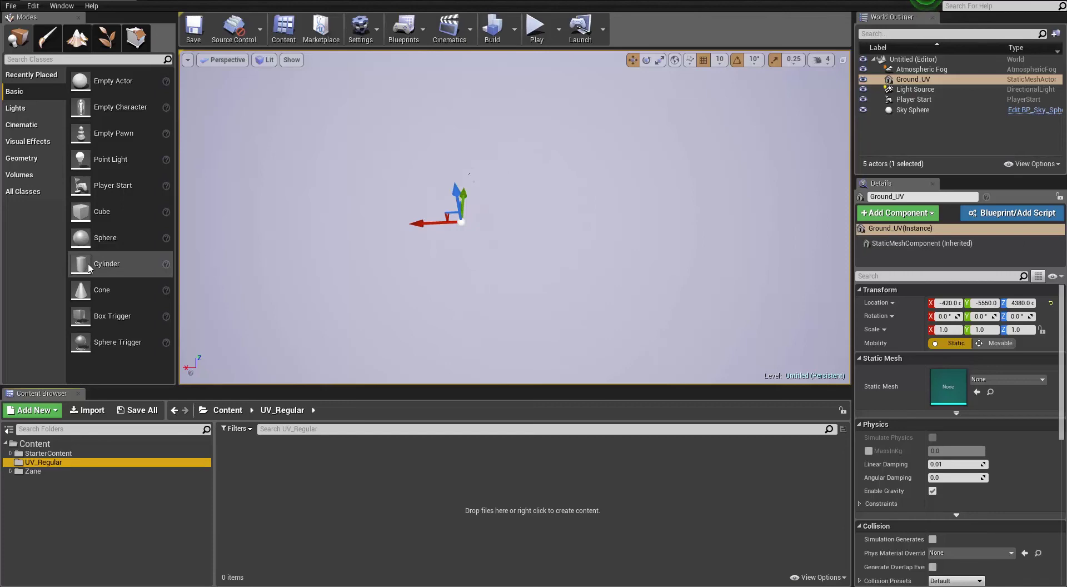
# Import all of UV_Regular.fbx from the desktop into the UV_Regular folder as a static mesh, with Import as Skeletal off.
pyautogui.press('super+d')
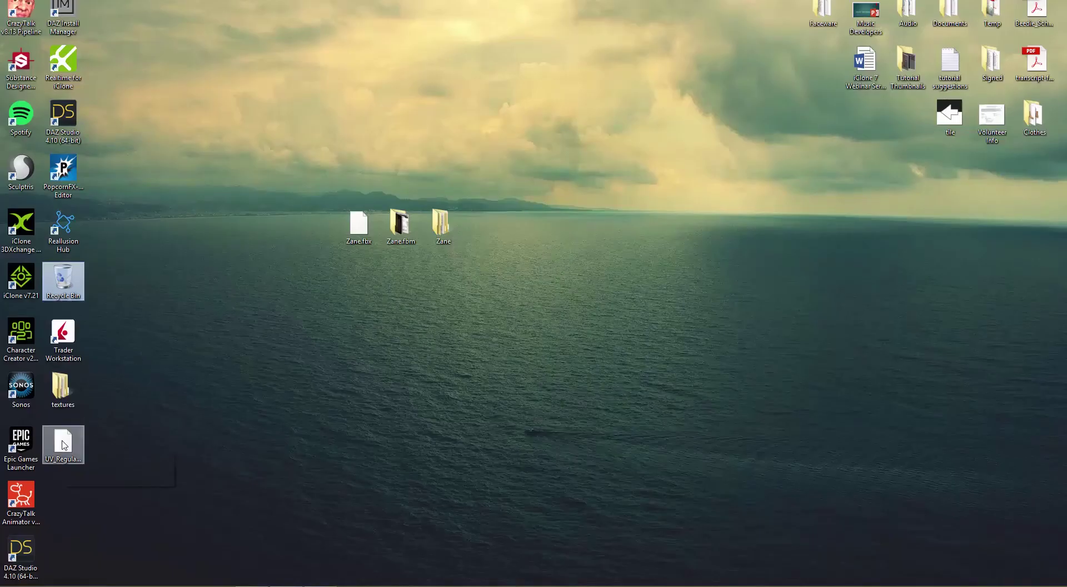
pyautogui.moveTo(64, 444); pyautogui.dragTo(402, 423)
pyautogui.hotkey('alt', 'Tab')
pyautogui.hotkey('alt', 'Tab')
pyautogui.hotkey('alt', 'Tab')
pyautogui.hotkey('alt', 'Tab')
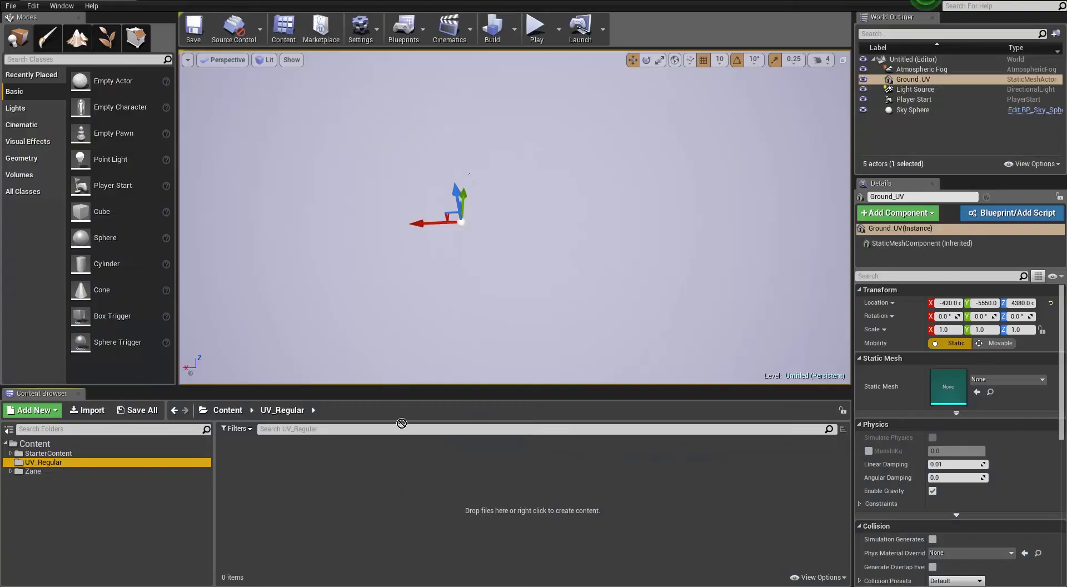
pyautogui.moveTo(386, 487); pyautogui.dragTo(386, 488)
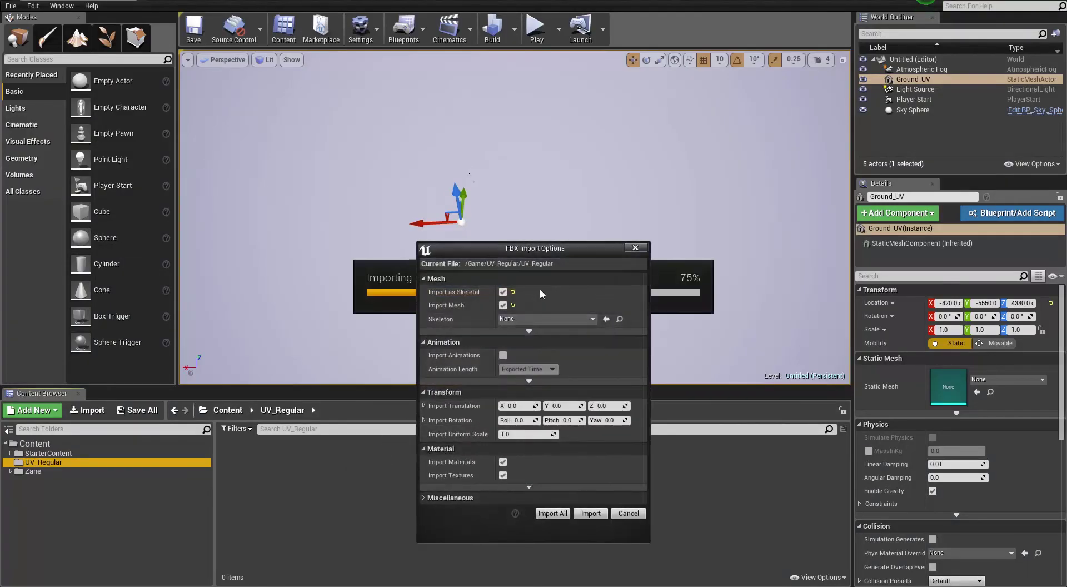
pyautogui.click(503, 292)
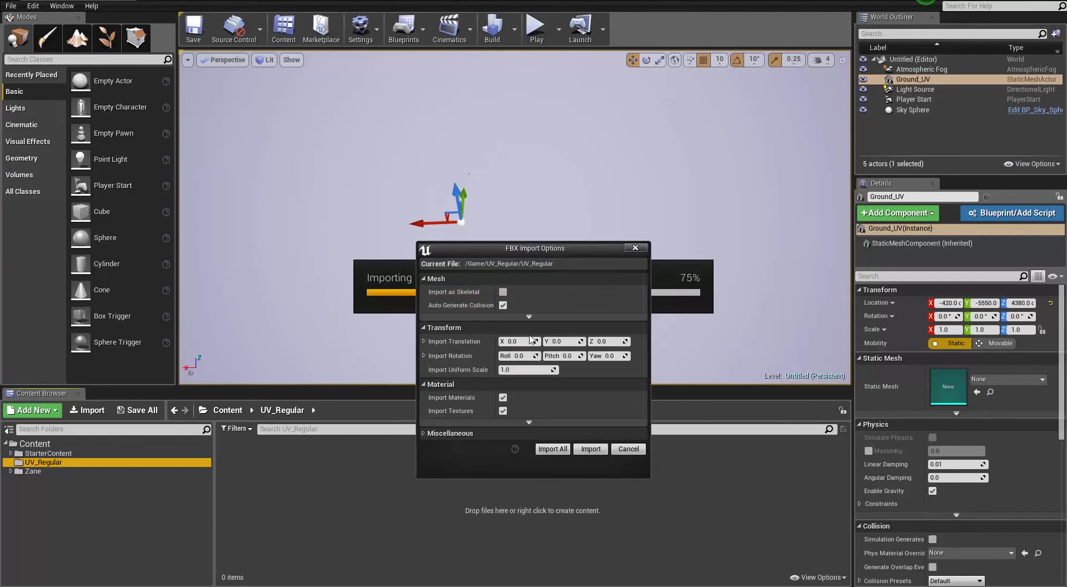
pyautogui.click(562, 453)
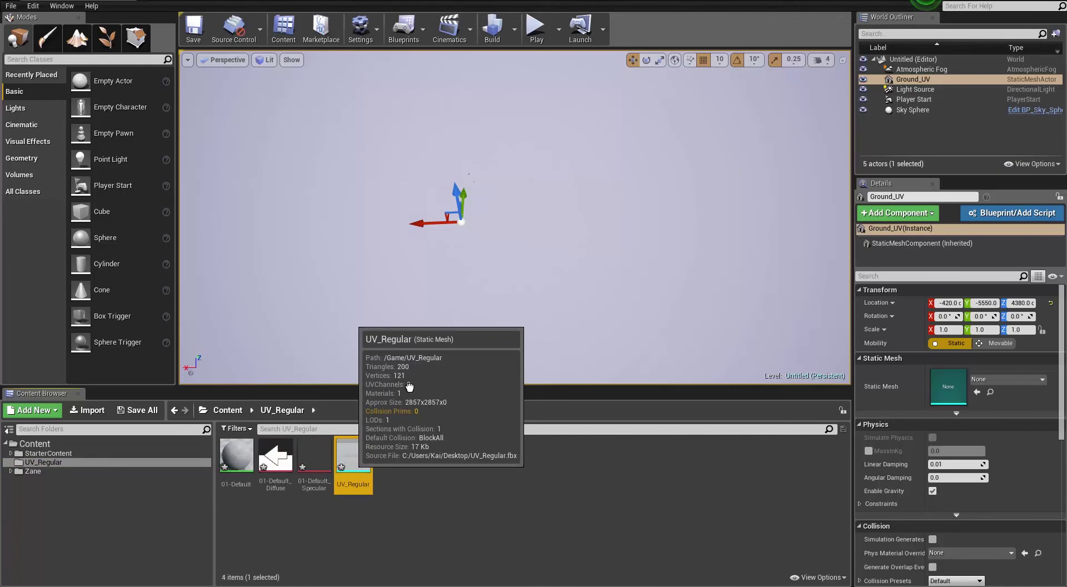
# Place the UV_Regular static mesh in the level and view its arrow texture at an angle.
pyautogui.moveTo(352, 460); pyautogui.dragTo(447, 280)
pyautogui.press('f')
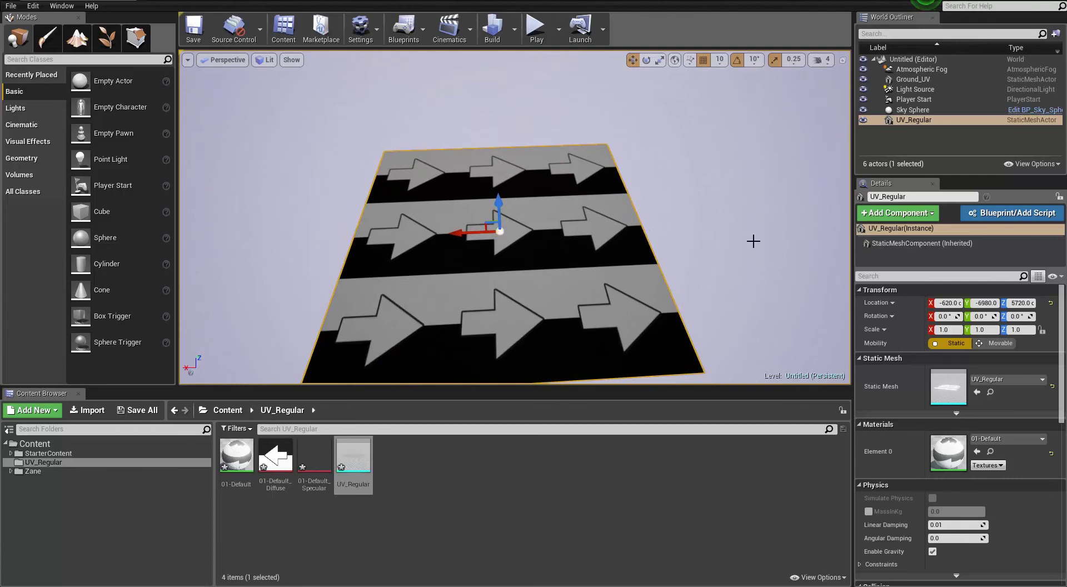
pyautogui.moveTo(753, 238); pyautogui.dragTo(725, 277, button='right')
pyautogui.moveTo(723, 331); pyautogui.dragTo(667, 313)
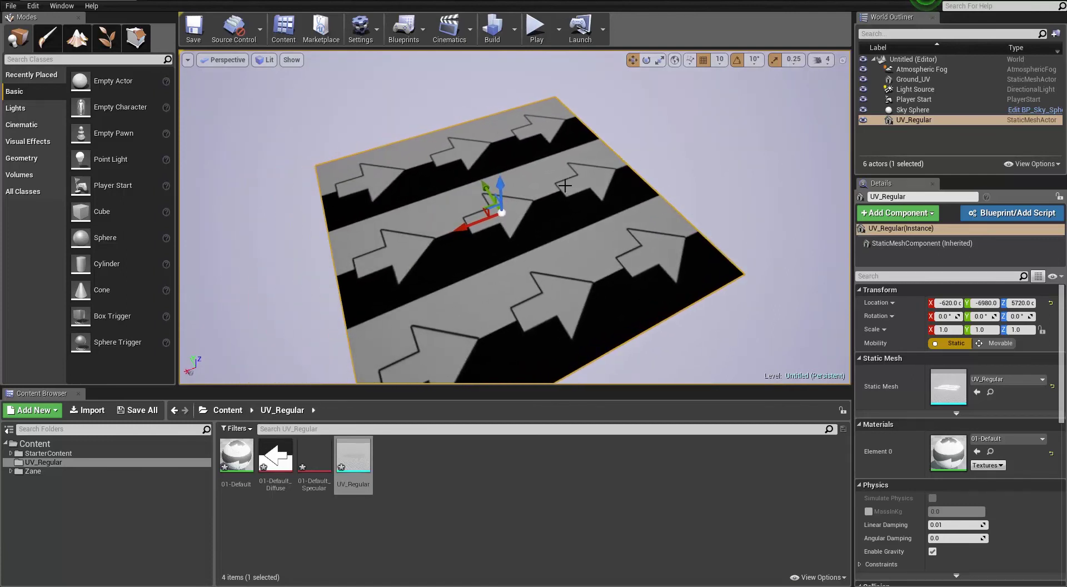
# Set the placed UV_Regular mesh's location to X 0, Y 0, Z 0 and focus the view on it.
pyautogui.click(951, 303)
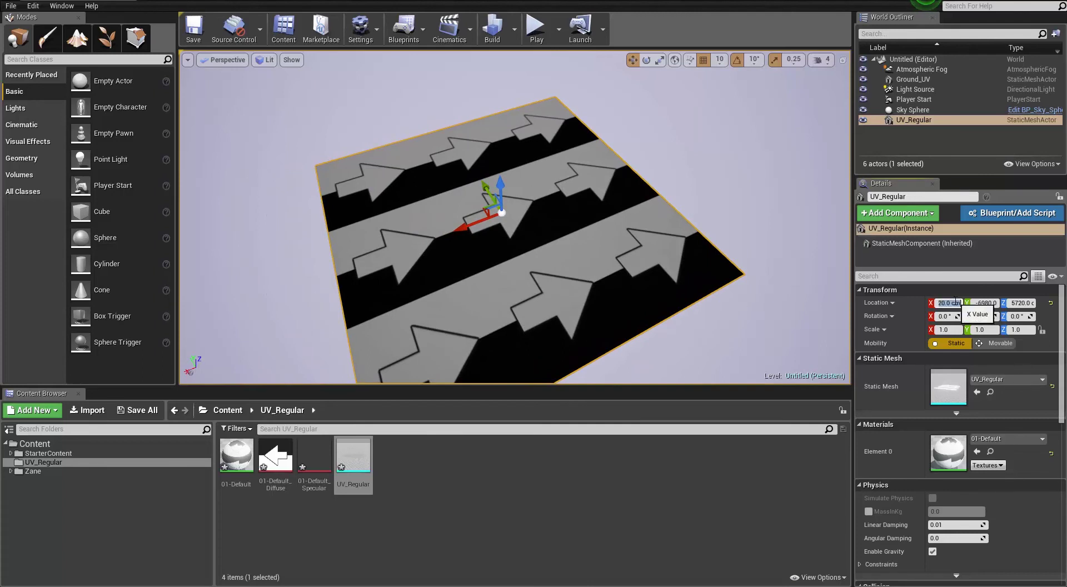
pyautogui.write('0')
pyautogui.press('Tab')
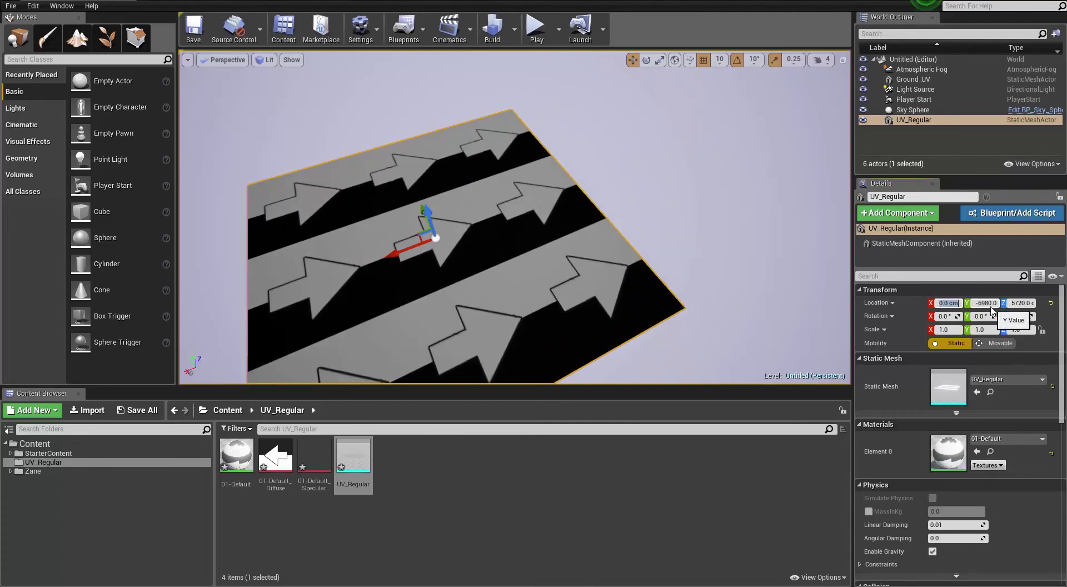
pyautogui.write('0')
pyautogui.press('Tab')
pyautogui.write('0')
pyautogui.press('Return')
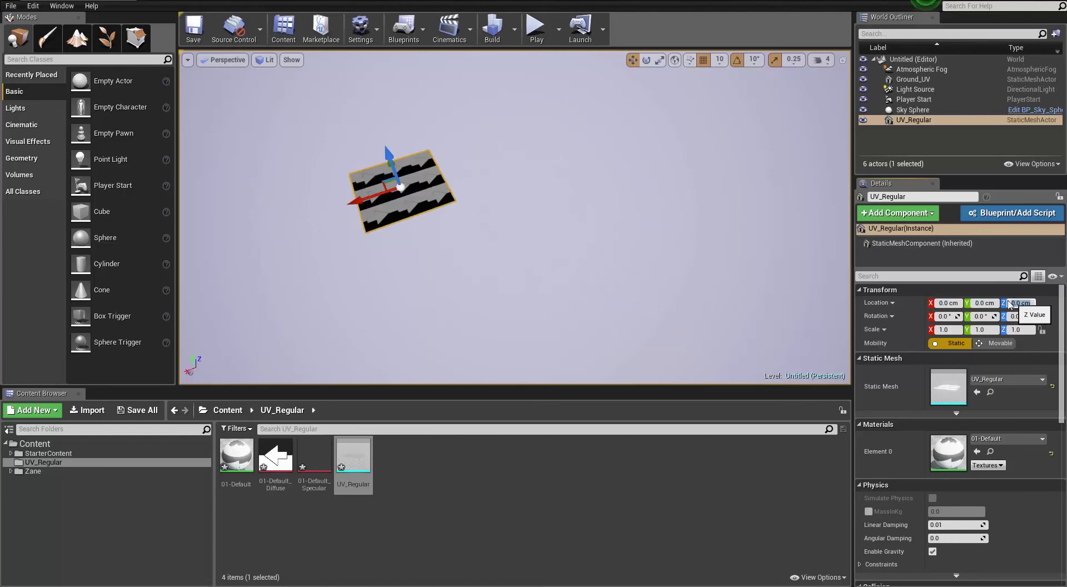
pyautogui.write('f')
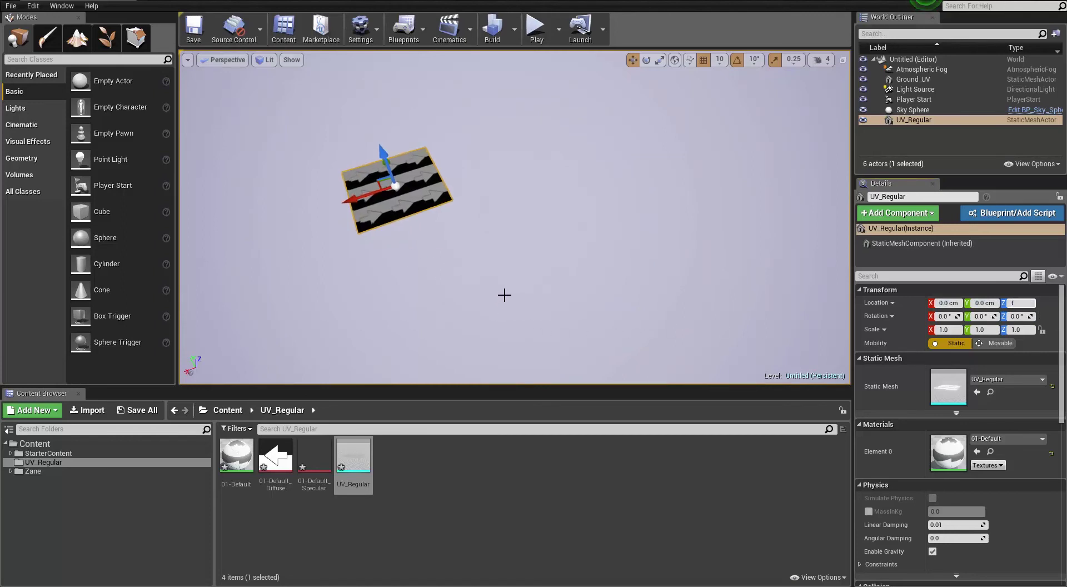
pyautogui.press('Escape')
pyautogui.press('f')
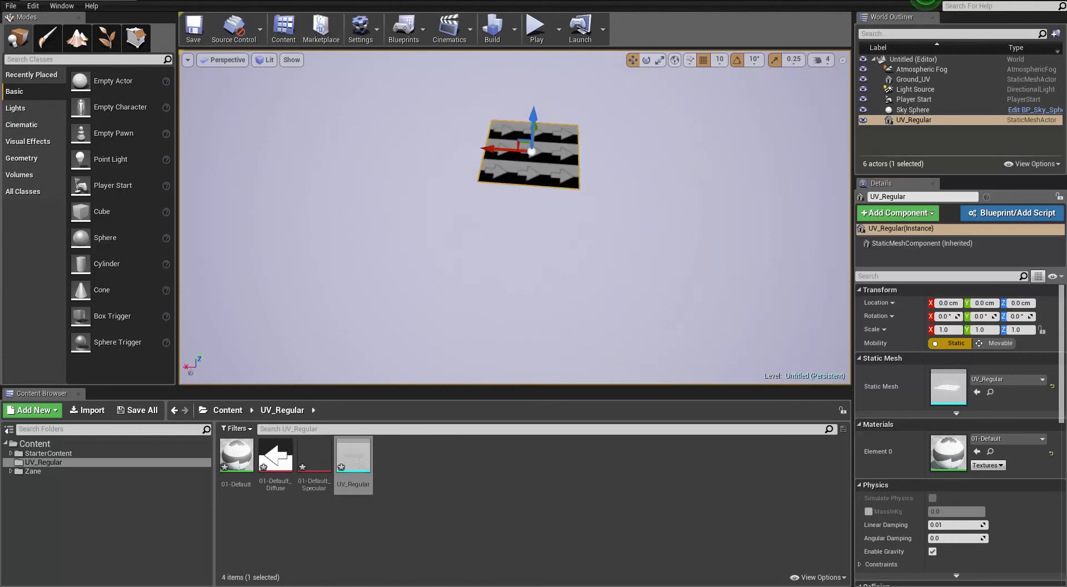
# Move the UV_Regular mesh to about Y 160 cm and X 210 cm, and switch to iClone to compare the axis directions.
pyautogui.moveTo(624, 315); pyautogui.dragTo(624, 315, button='right')
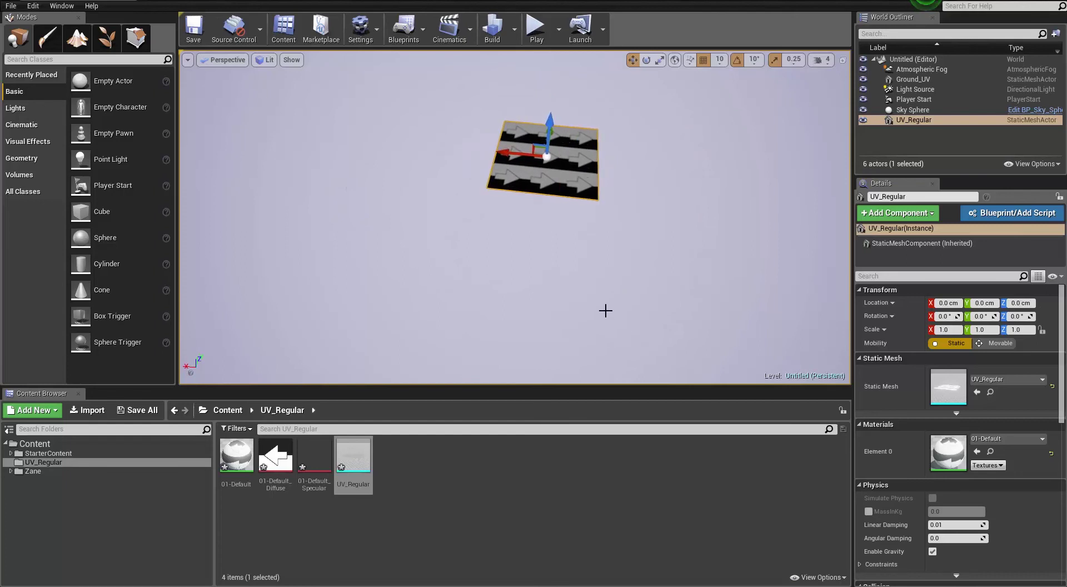
pyautogui.scroll(5, 604, 310)
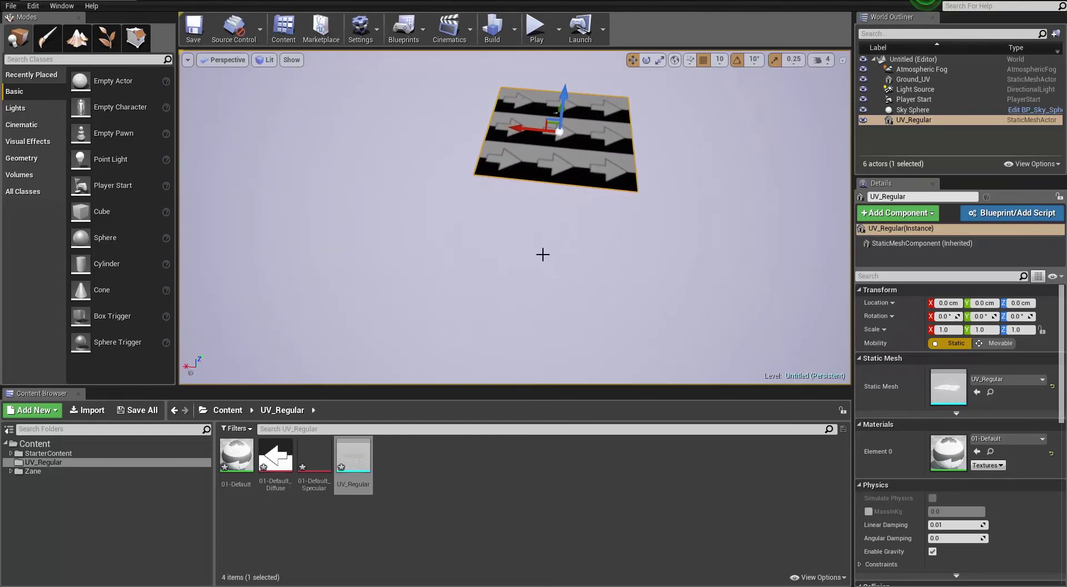
pyautogui.scroll(5, 542, 254)
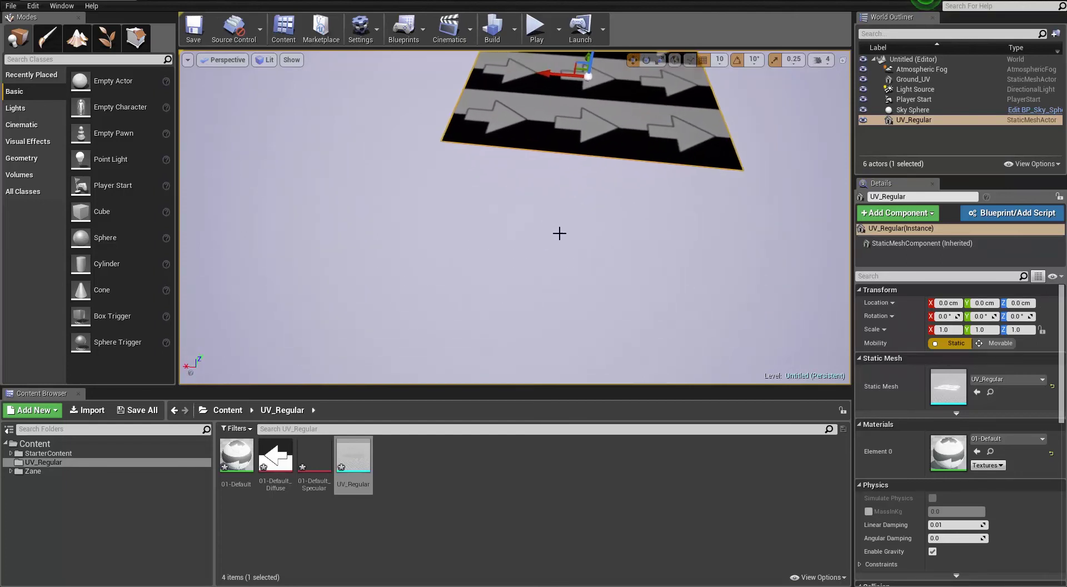
pyautogui.moveTo(559, 233); pyautogui.dragTo(541, 27)
pyautogui.moveTo(507, 288); pyautogui.dragTo(413, 122)
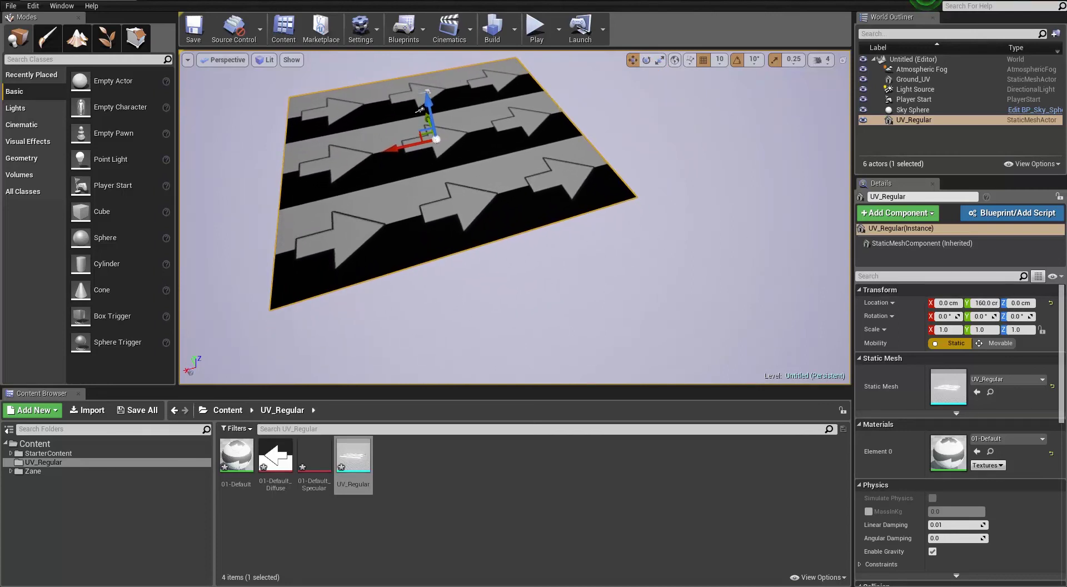
pyautogui.moveTo(403, 148); pyautogui.dragTo(378, 149)
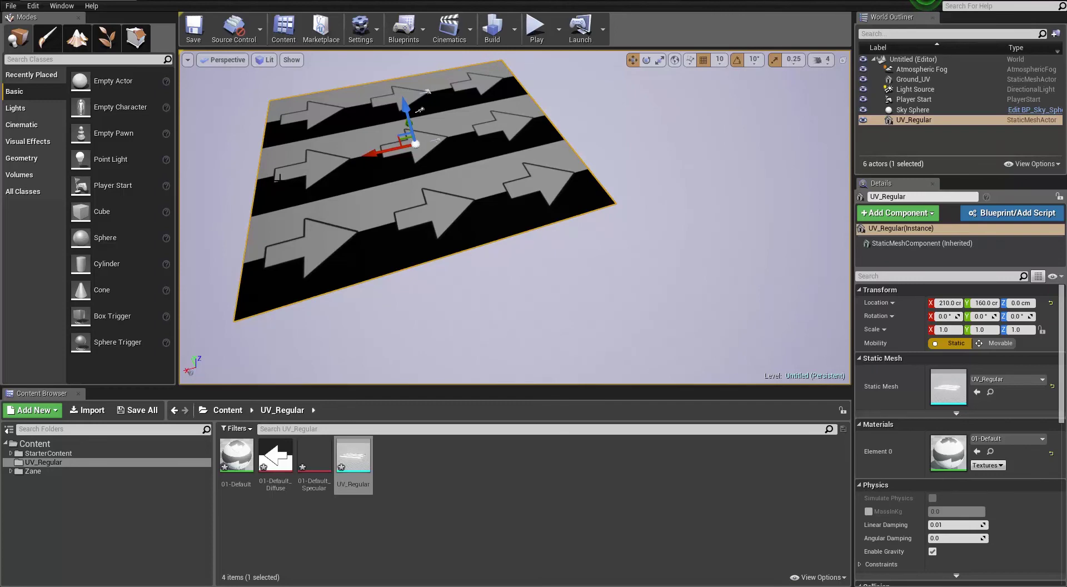
pyautogui.hotkey('alt', 'Tab')
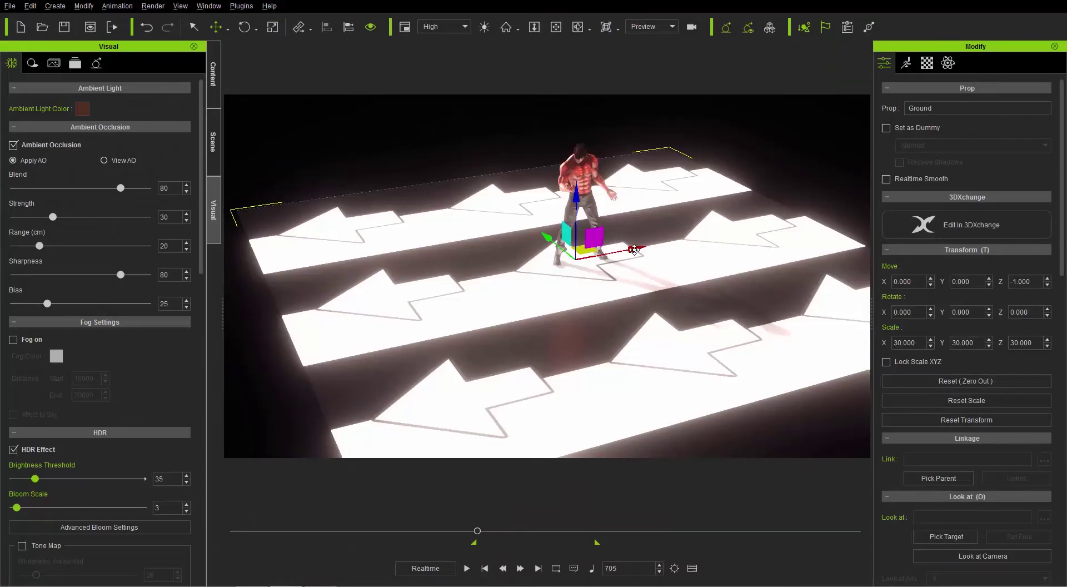
# Move the ground prop to about X 39 to test the axis direction, and undo a trial reset of its transform.
pyautogui.moveTo(644, 244); pyautogui.dragTo(668, 243)
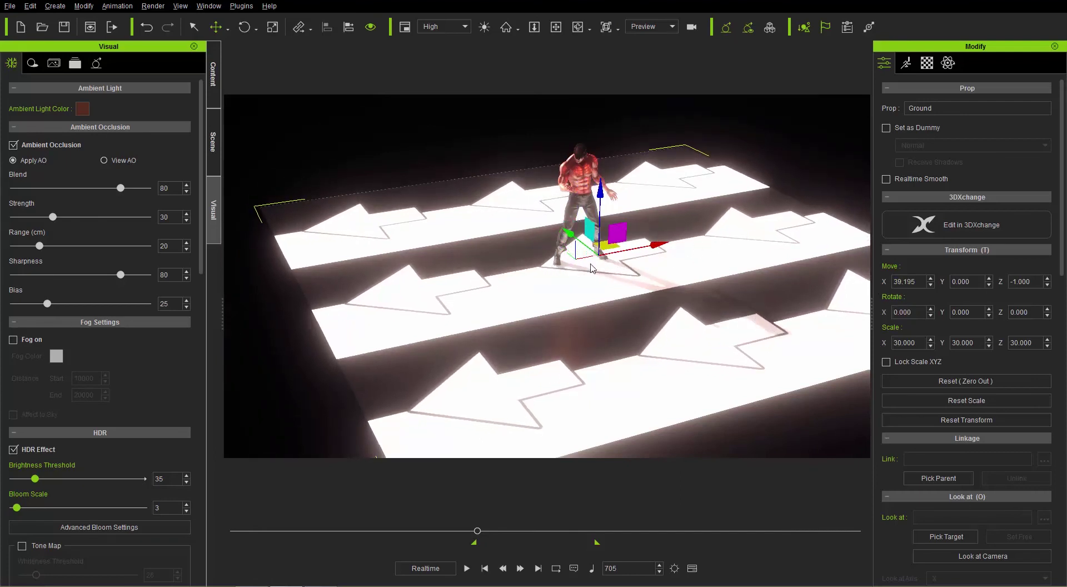
pyautogui.click(976, 383)
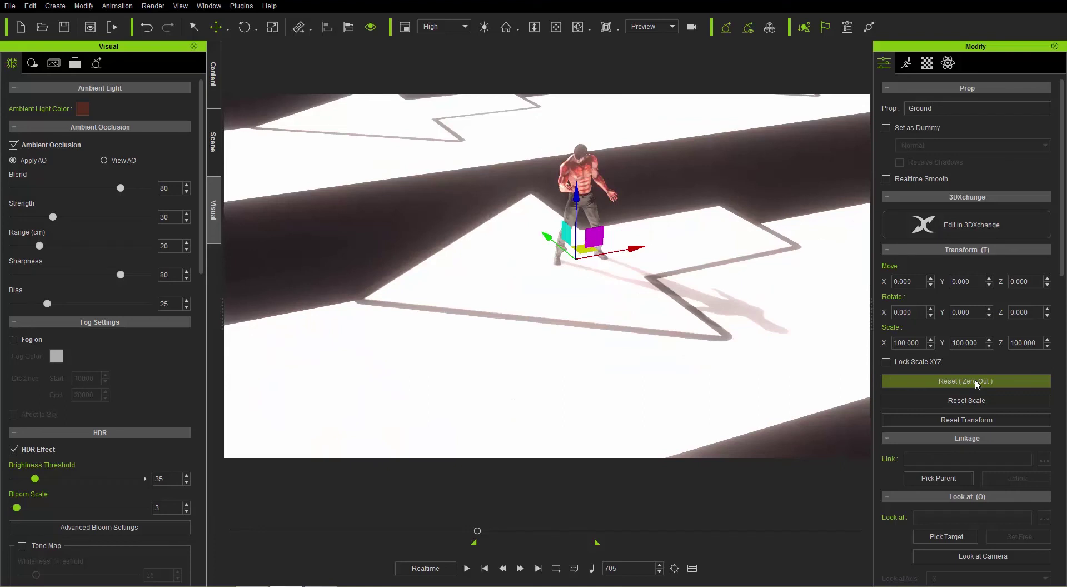
pyautogui.hotkey('ctrl', 'z')
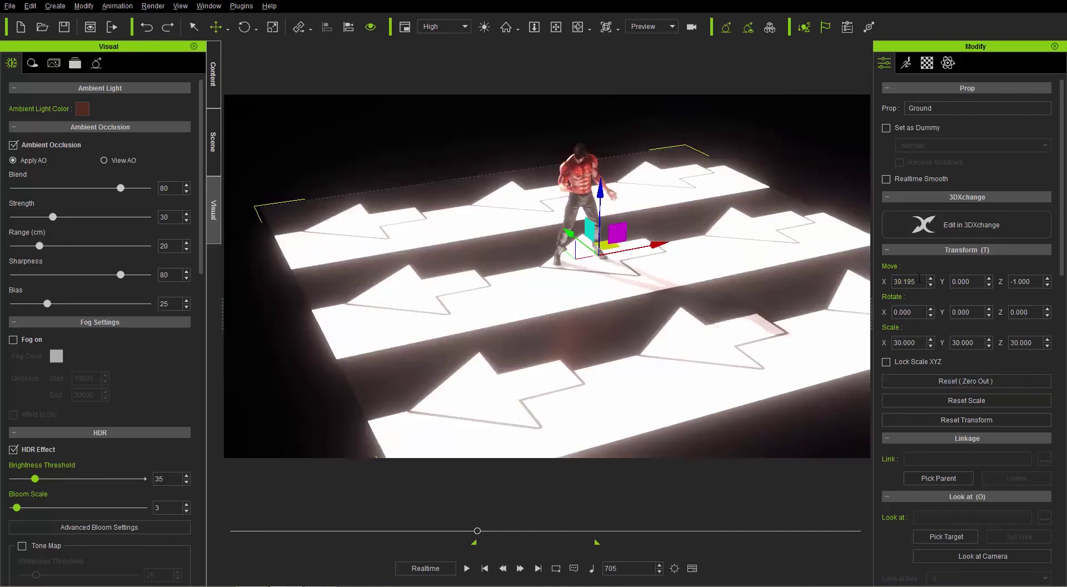
# Set the ground prop's position to X 0 and Z 0.
pyautogui.write('0')
pyautogui.press('Return')
pyautogui.click(1041, 281)
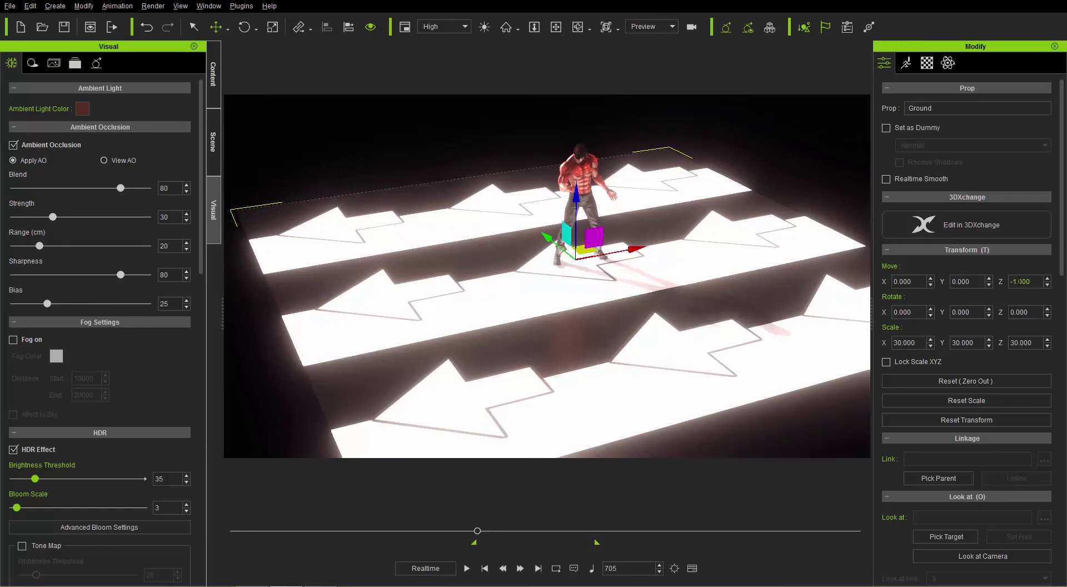
pyautogui.write('0')
pyautogui.press('Return')
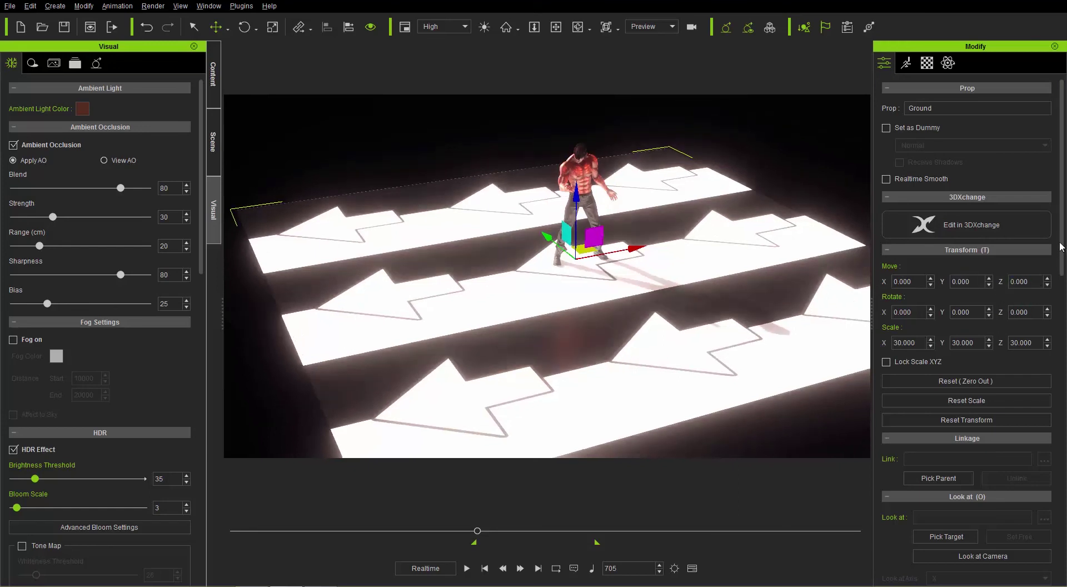
# Try UV tiling values of 1 and 2 on the ground's base color texture, and set the tiling back to 3.
pyautogui.scroll(-1, 1064, 273)
pyautogui.scroll(-3, 1064, 272)
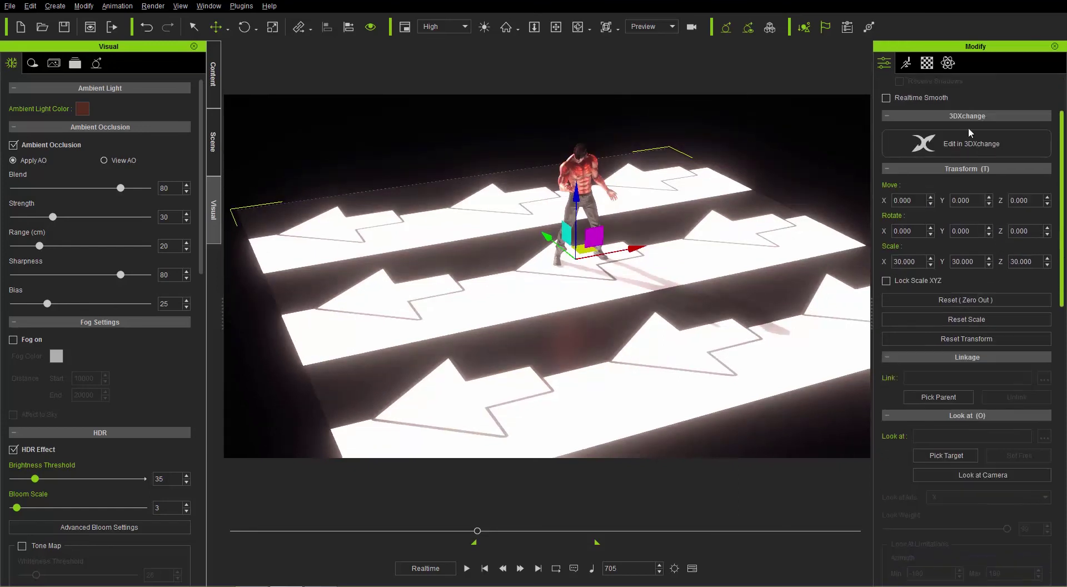
pyautogui.click(926, 62)
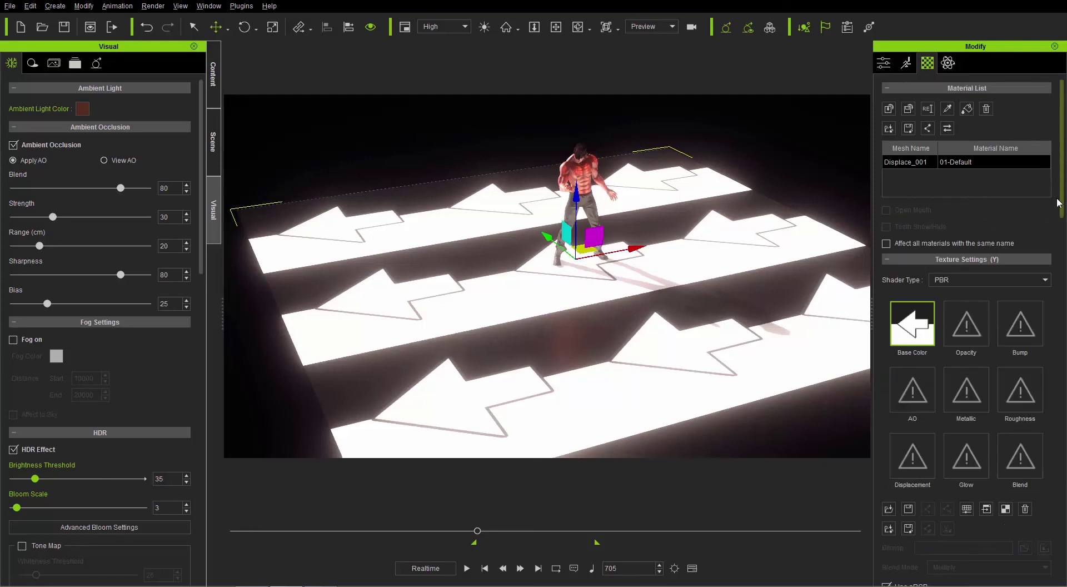
pyautogui.moveTo(1063, 139); pyautogui.dragTo(1064, 275)
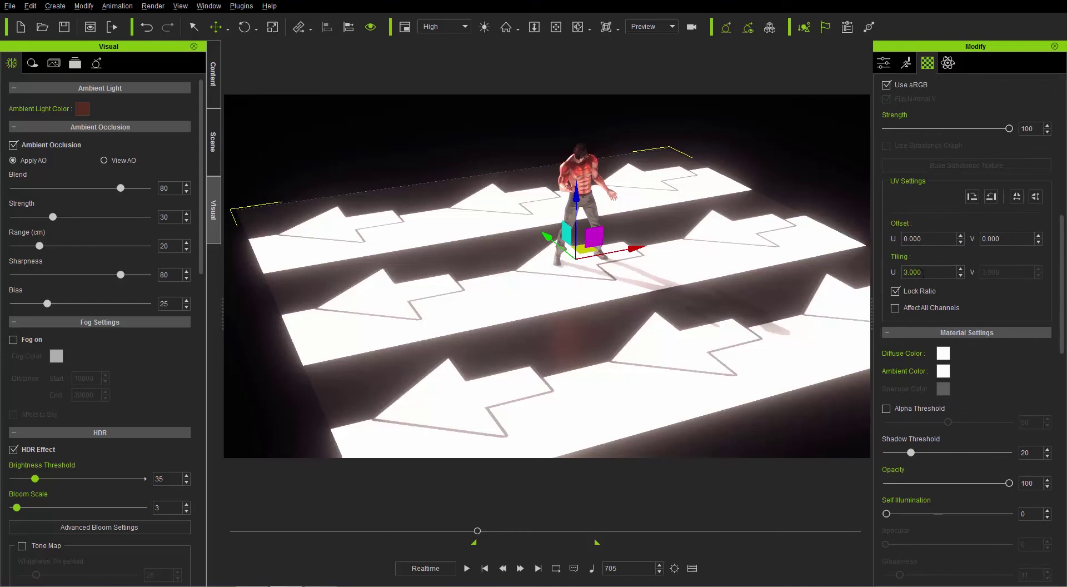
pyautogui.click(893, 271)
pyautogui.write('1')
pyautogui.press('Return')
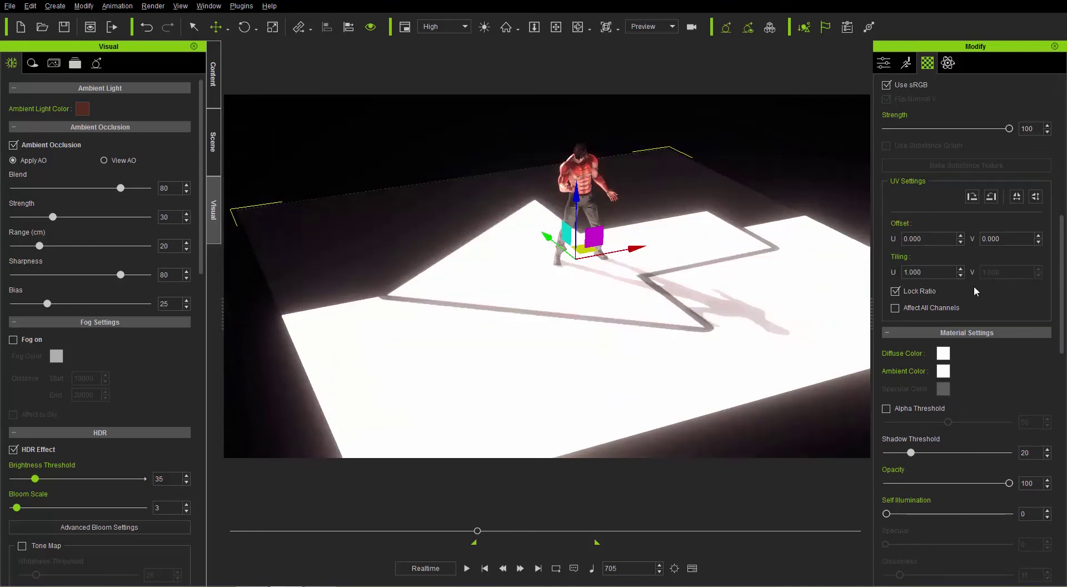
pyautogui.write('2')
pyautogui.press('Return')
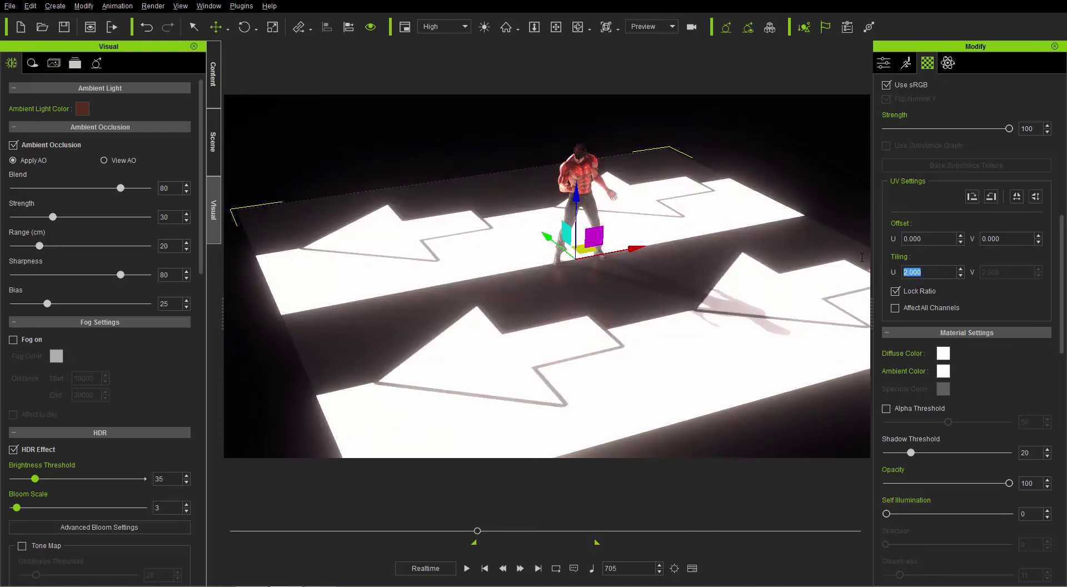
pyautogui.write('3')
pyautogui.press('Return')
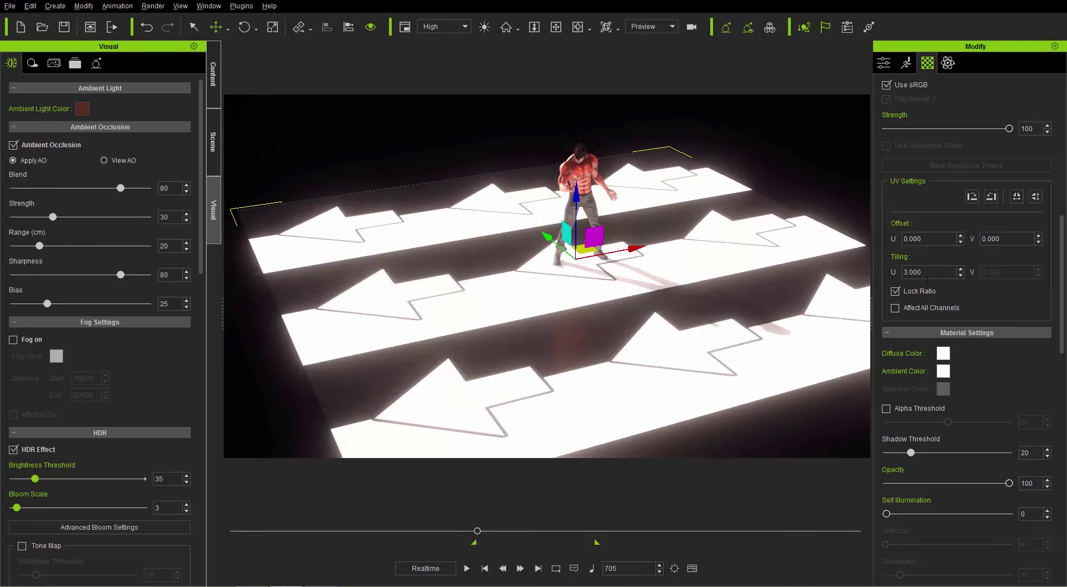
# Mirror the ground's base color texture horizontally, and test-move the prop along X before setting its X position back to 0.
pyautogui.click(1016, 197)
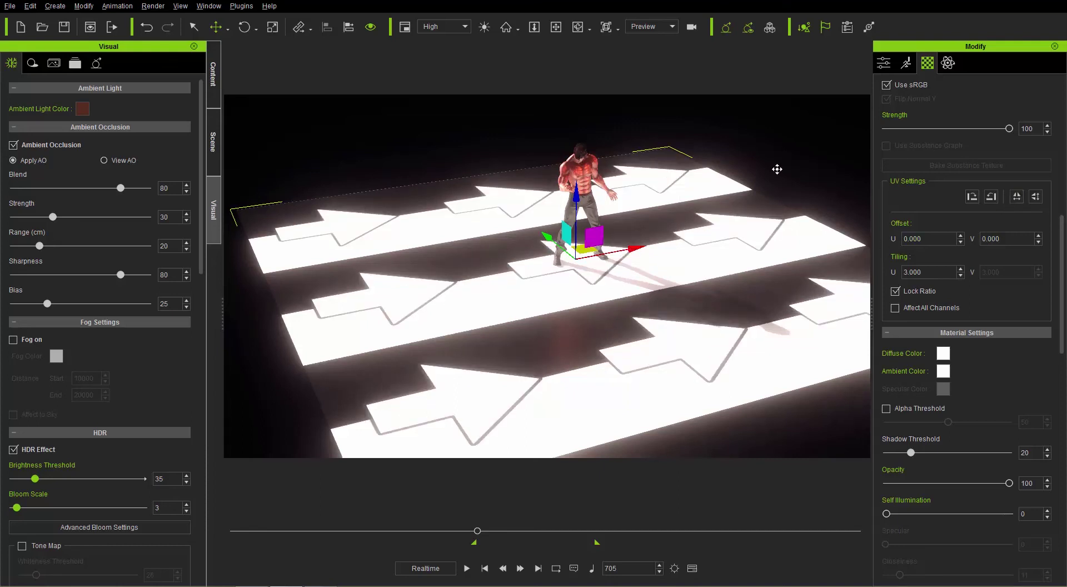
pyautogui.click(883, 64)
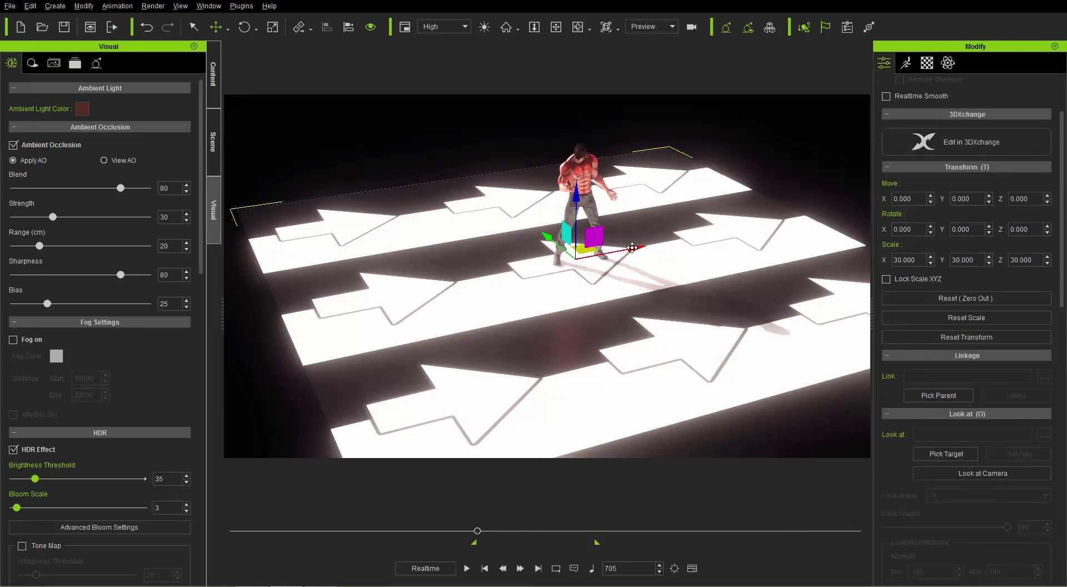
pyautogui.moveTo(642, 247); pyautogui.dragTo(656, 245)
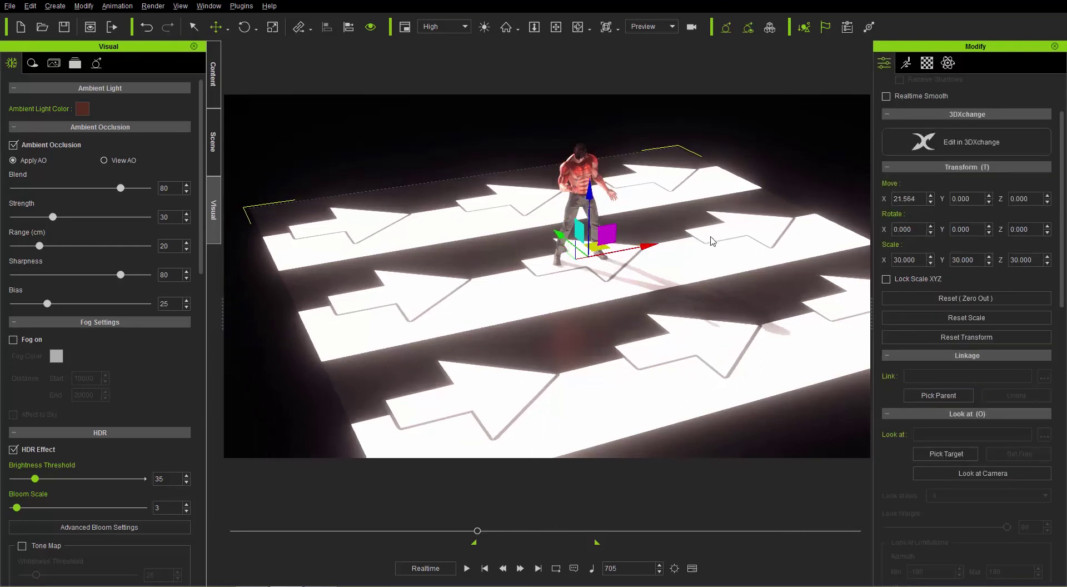
pyautogui.doubleClick(904, 198)
pyautogui.write('0')
pyautogui.press('Return')
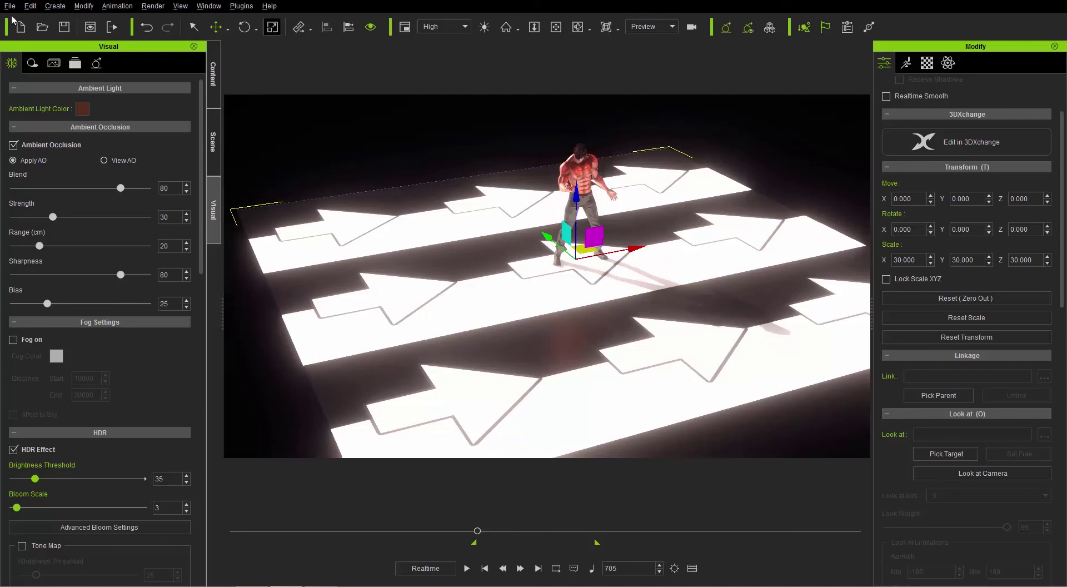
# Export the ground prop's current frame to the desktop as UV_Mirrored.fbx with the Unreal preset and embedded textures.
pyautogui.click(10, 6)
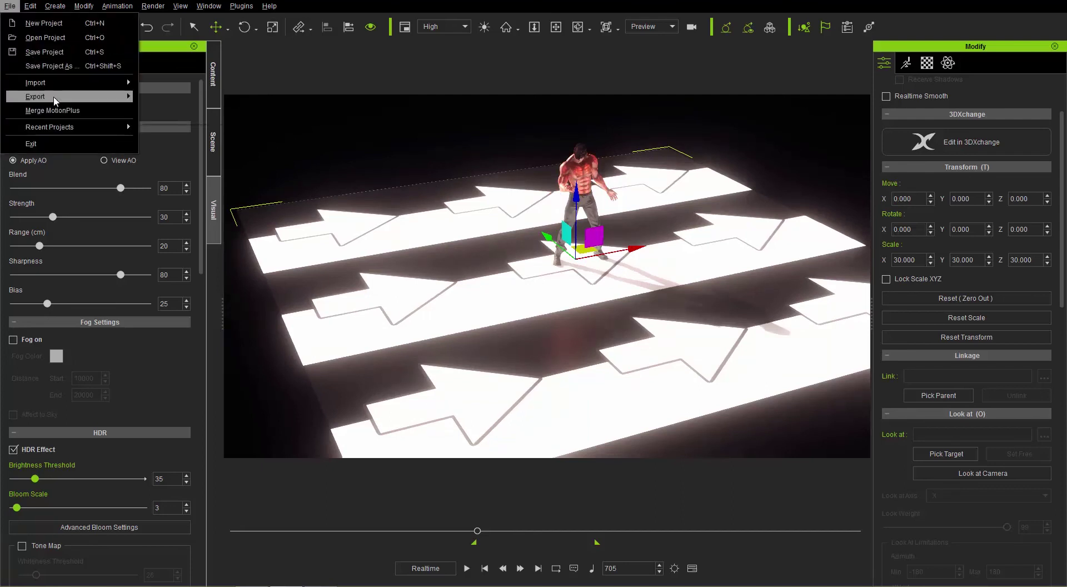
pyautogui.moveTo(138, 95)
pyautogui.click(172, 114)
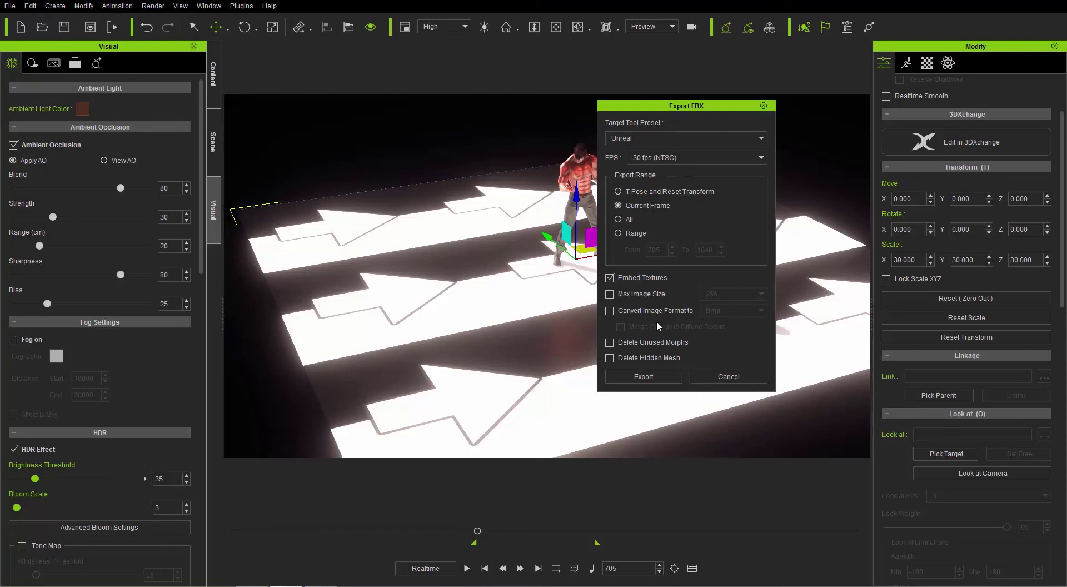
pyautogui.click(651, 374)
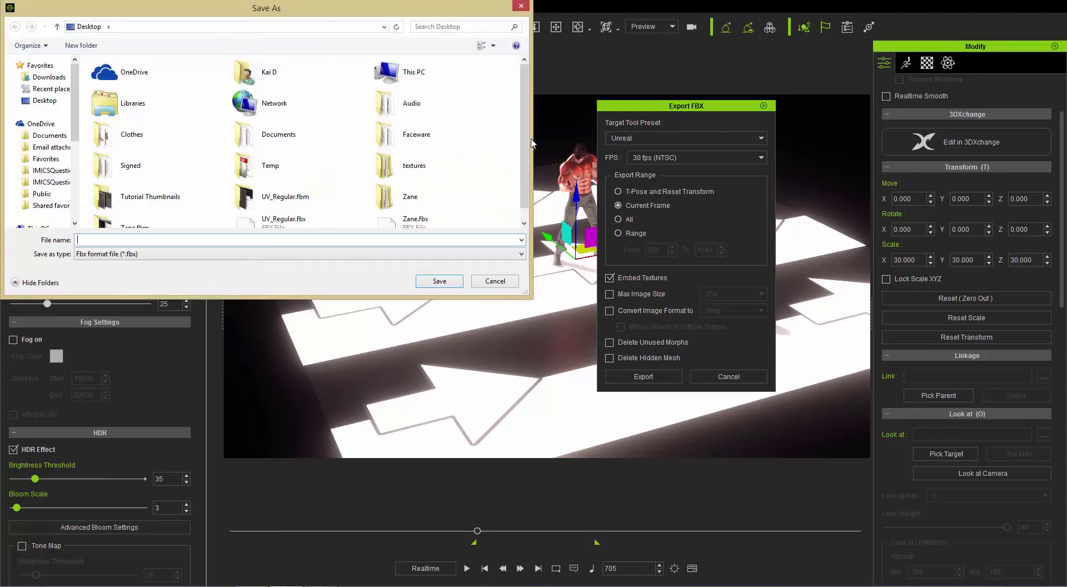
pyautogui.write('UV_Mirrore')
pyautogui.press('Return')
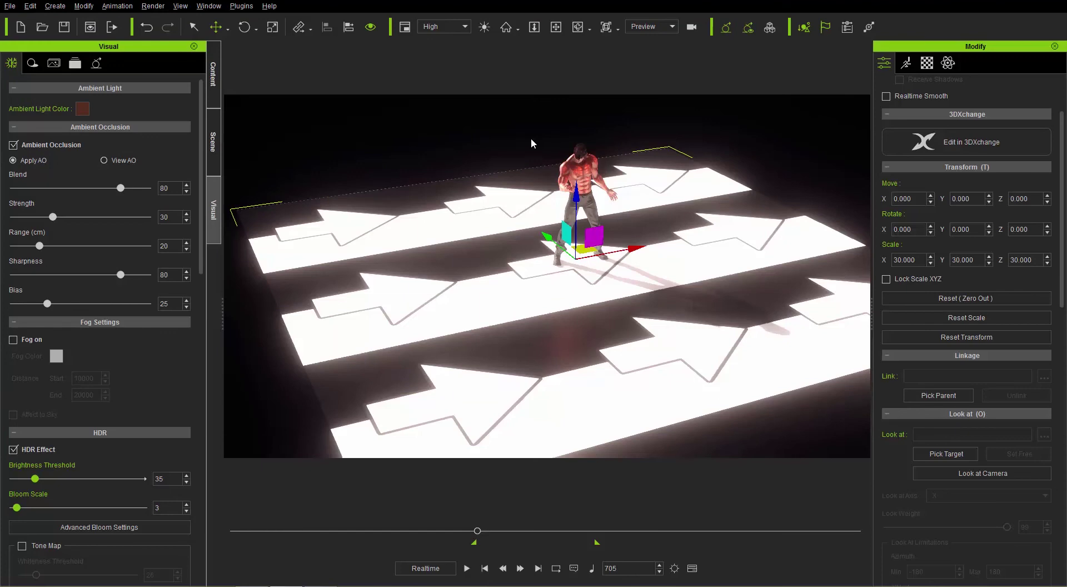
# Switch to Unreal Editor and create a folder named UV_Mirror under Content.
pyautogui.hotkey('alt', 'Tab')
pyautogui.hotkey('alt', 'shift', 'Tab')
pyautogui.hotkey('alt', 'Tab')
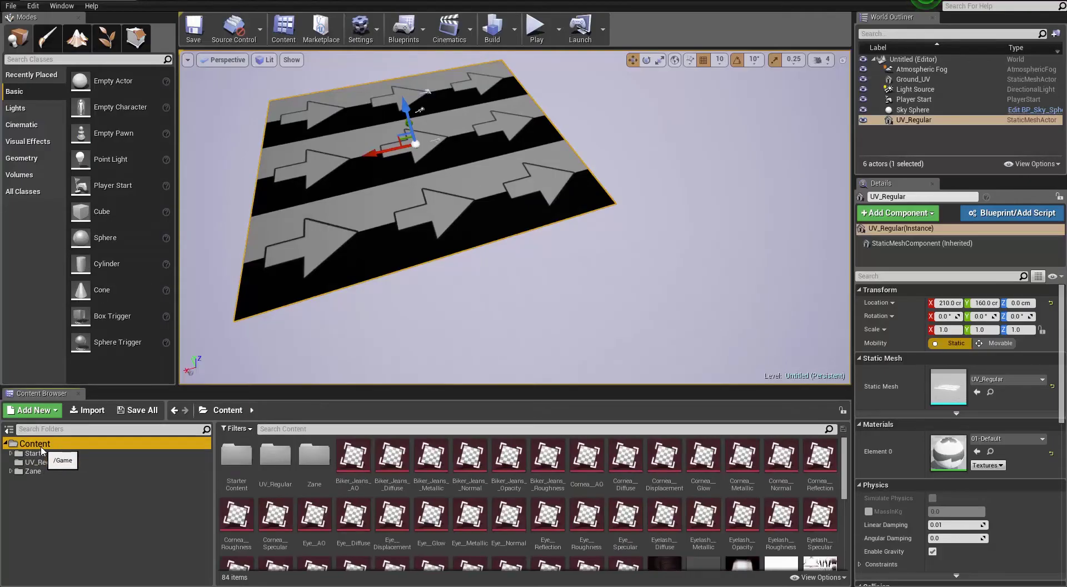
pyautogui.rightClick(42, 450)
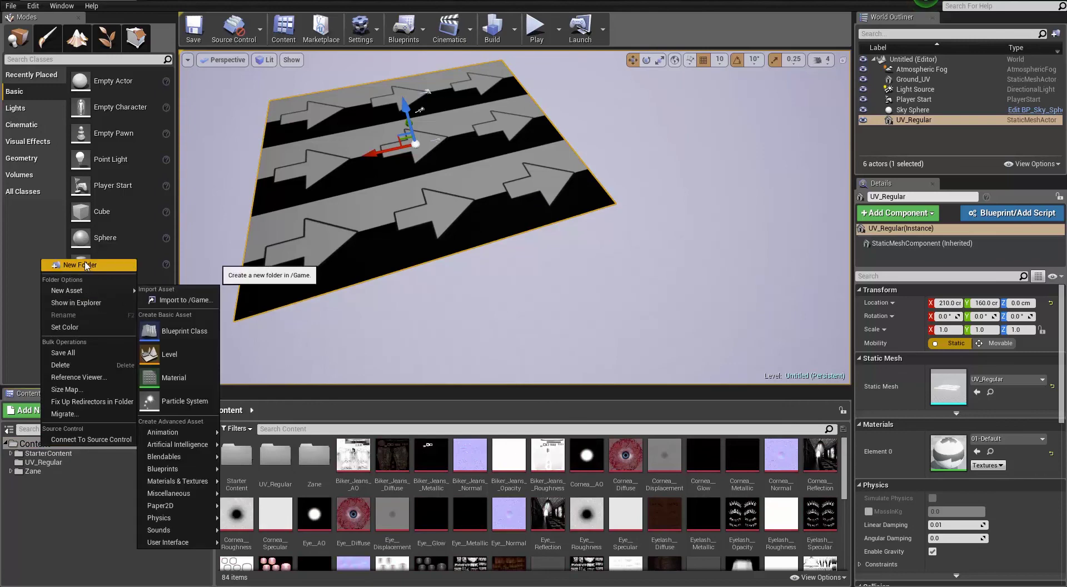
pyautogui.click(78, 265)
pyautogui.write('UV_')
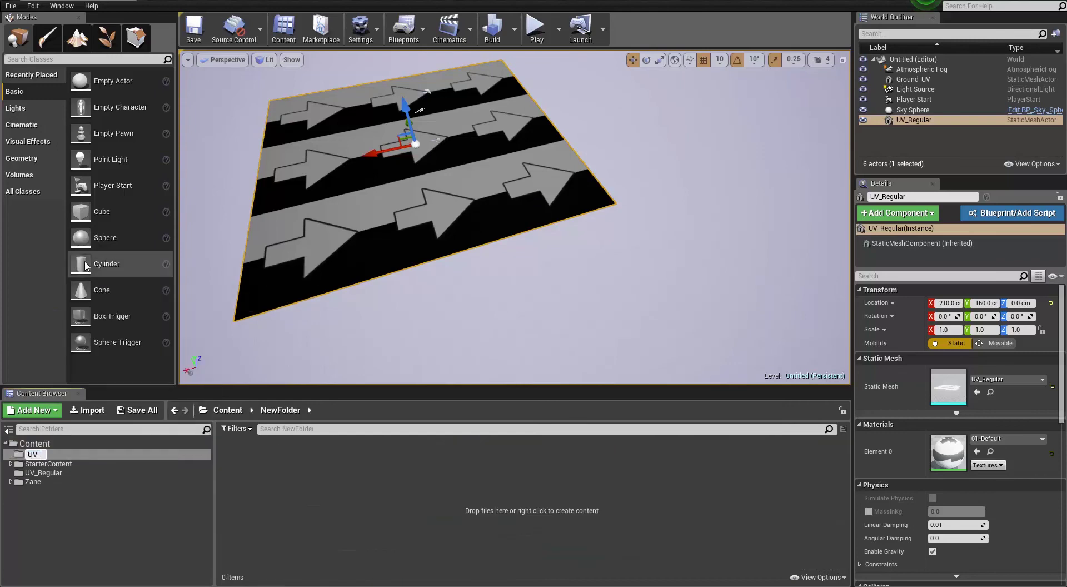
pyautogui.write('Mirror')
pyautogui.press('Return')
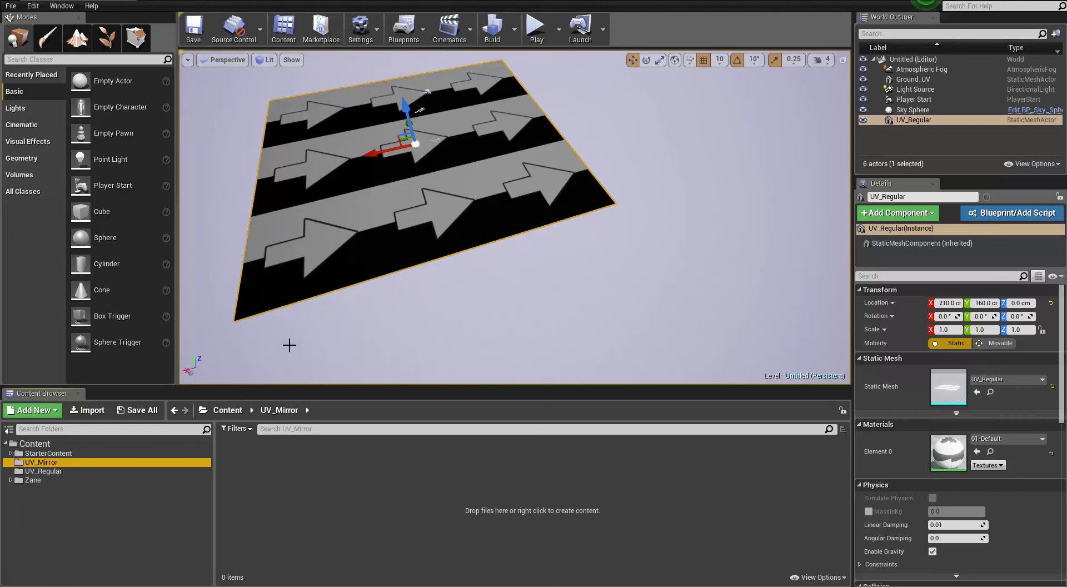
# Import UV_Mirrored.fbx from the desktop into the UV_Mirror folder as a static mesh, with Import as Skeletal off.
pyautogui.press('super+d')
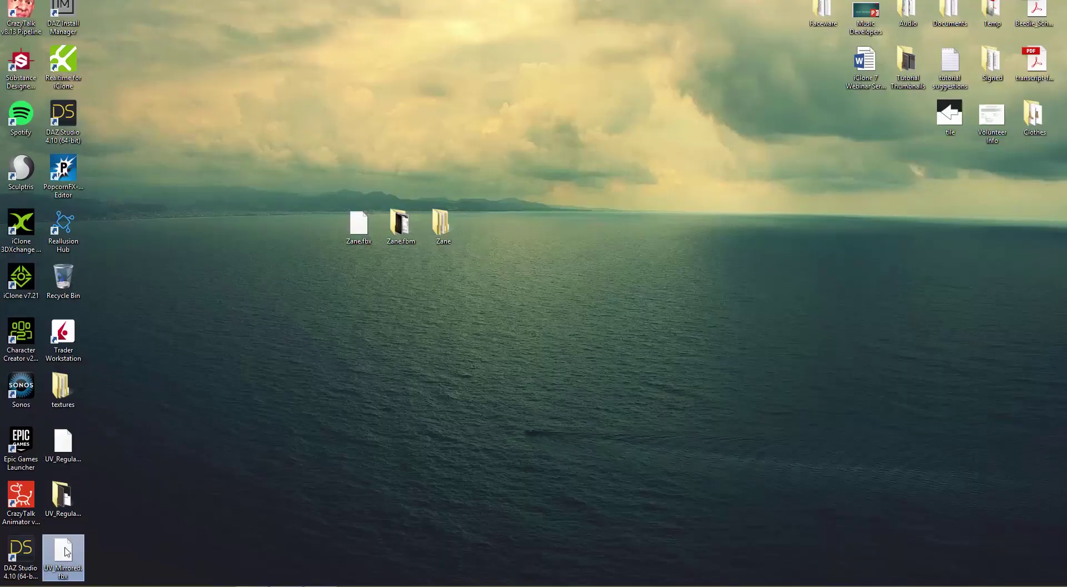
pyautogui.moveTo(61, 555); pyautogui.dragTo(428, 485)
pyautogui.hotkey('alt', 'Tab')
pyautogui.hotkey('alt', 'Tab')
pyautogui.hotkey('alt', 'Tab')
pyautogui.hotkey('alt', 'Tab')
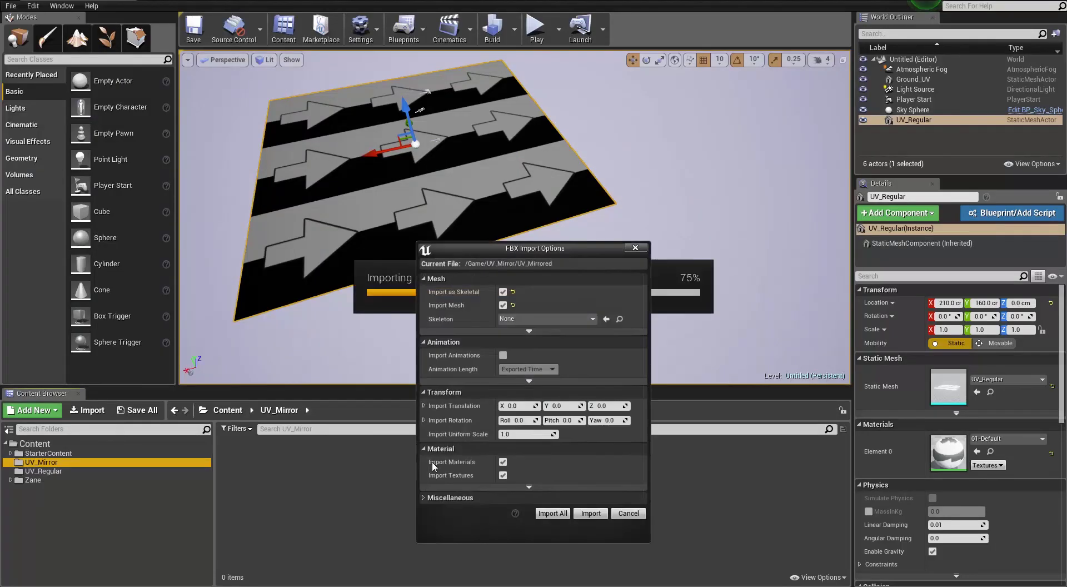
pyautogui.click(502, 292)
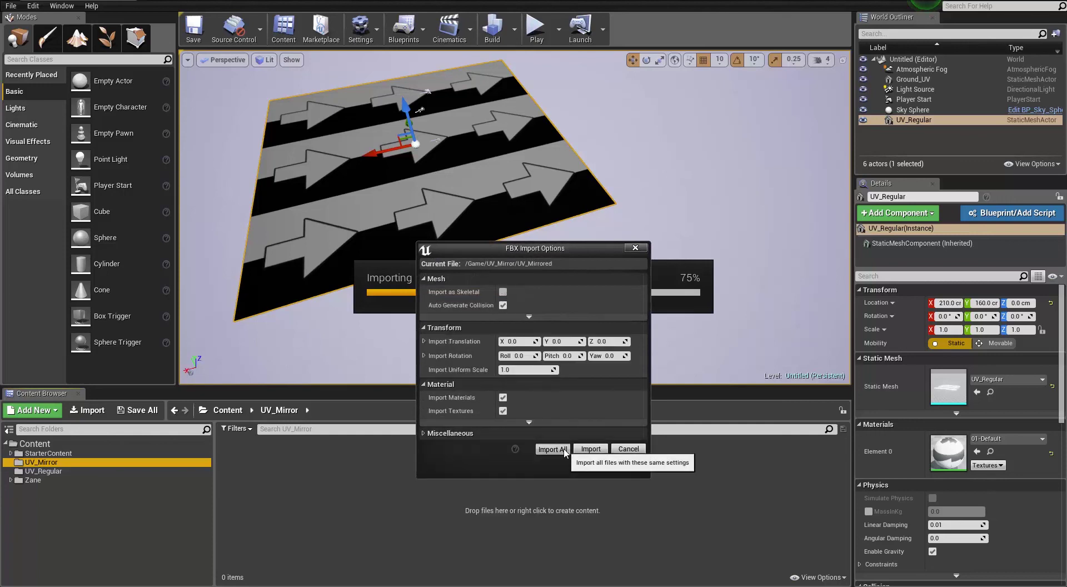
pyautogui.click(581, 441)
# Place the UV_Mirrored static mesh in the level and lower it to about Z -420 cm.
pyautogui.scroll(-3, 611, 231)
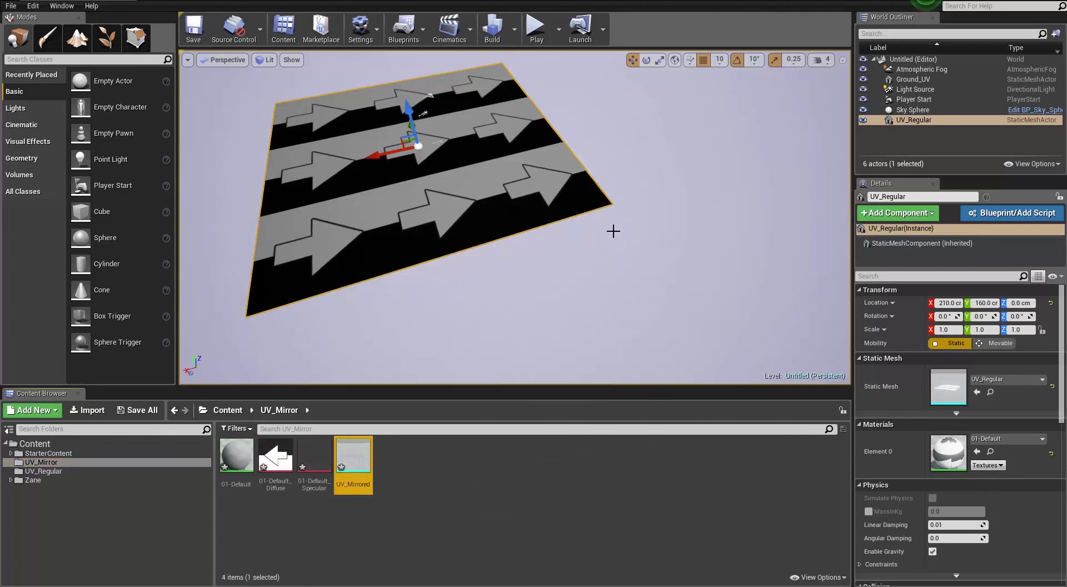
pyautogui.moveTo(357, 460); pyautogui.dragTo(578, 287)
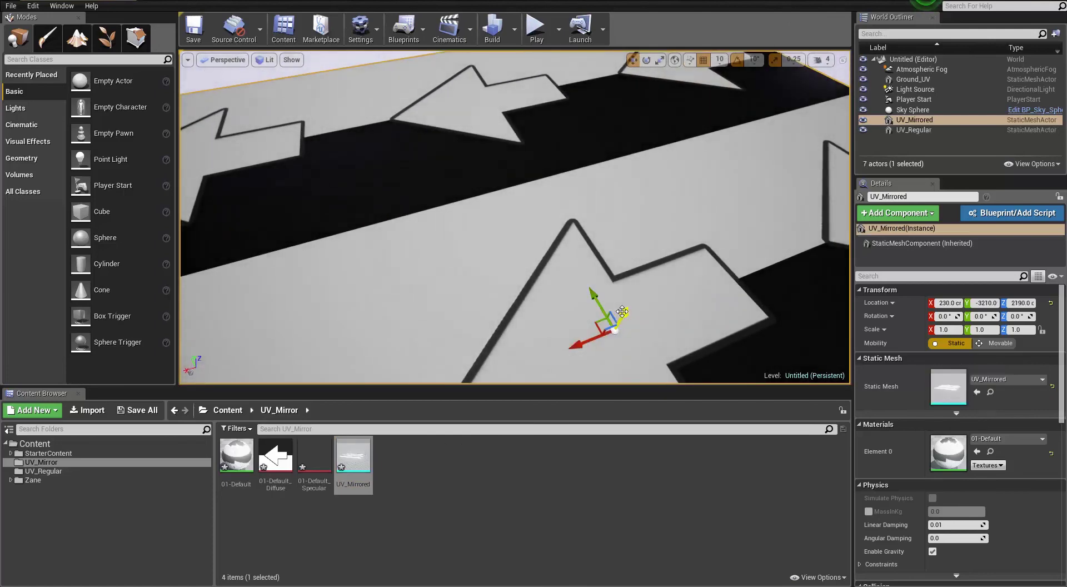
pyautogui.moveTo(618, 315); pyautogui.dragTo(449, 125)
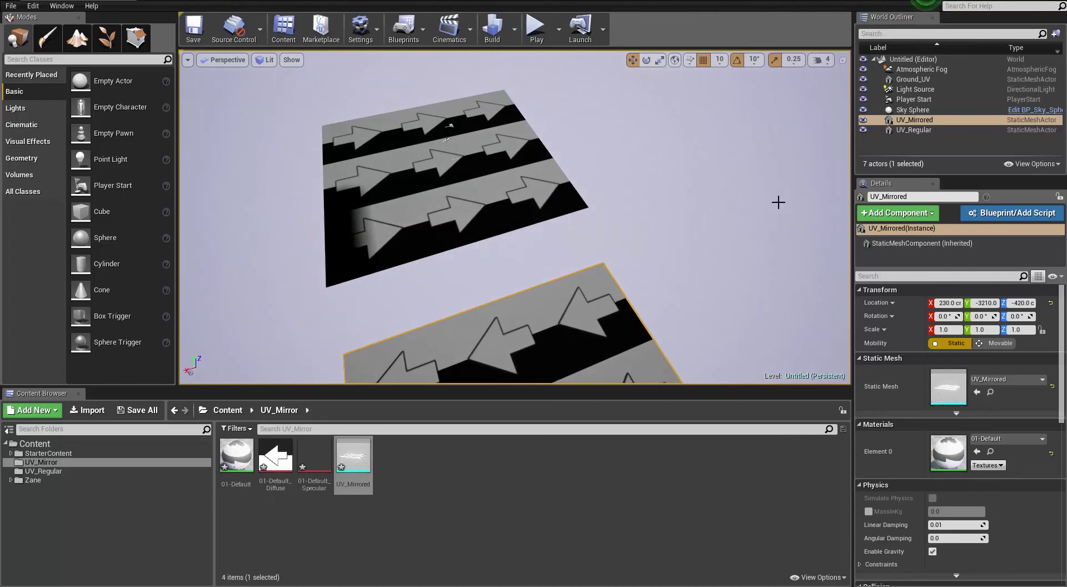
# Compare the arrow directions on the UV_Mirrored and UV_Regular meshes, select UV_Regular and open its content folder.
pyautogui.moveTo(751, 287); pyautogui.dragTo(752, 286, button='right')
pyautogui.scroll(-2, 779, 296)
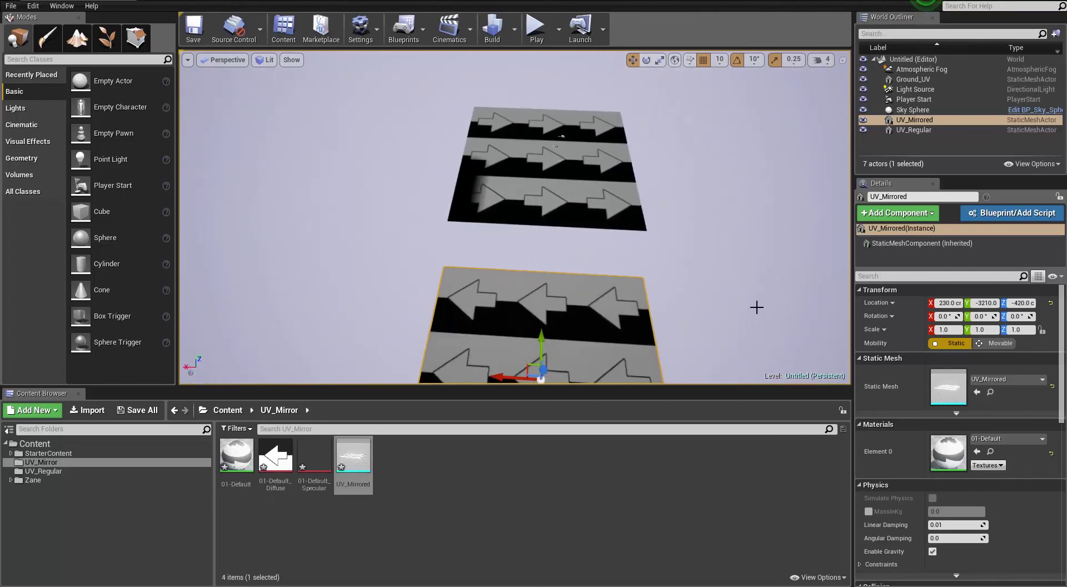
pyautogui.scroll(3, 773, 271)
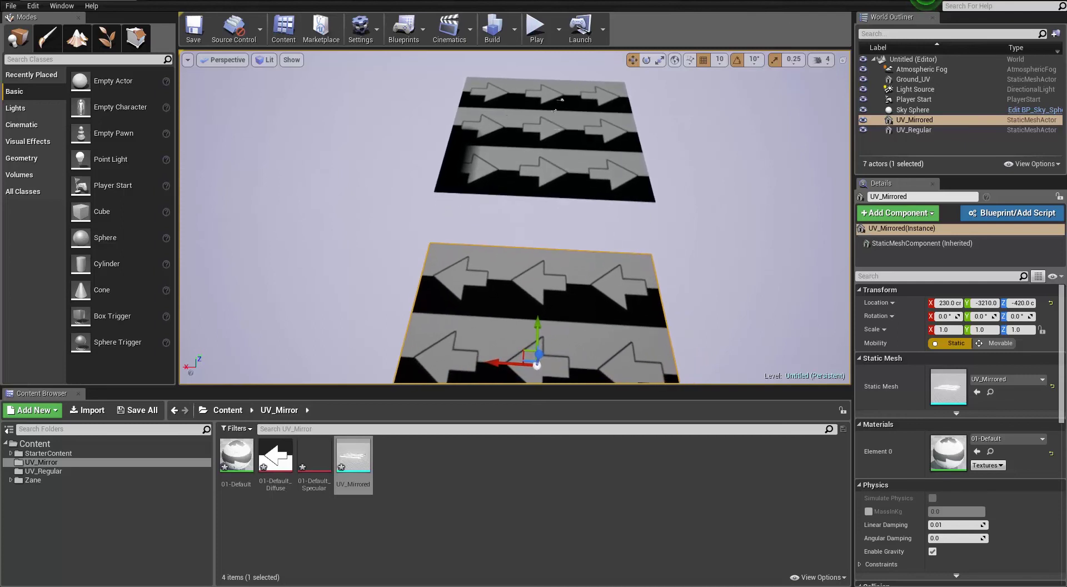
pyautogui.scroll(-4, 701, 248)
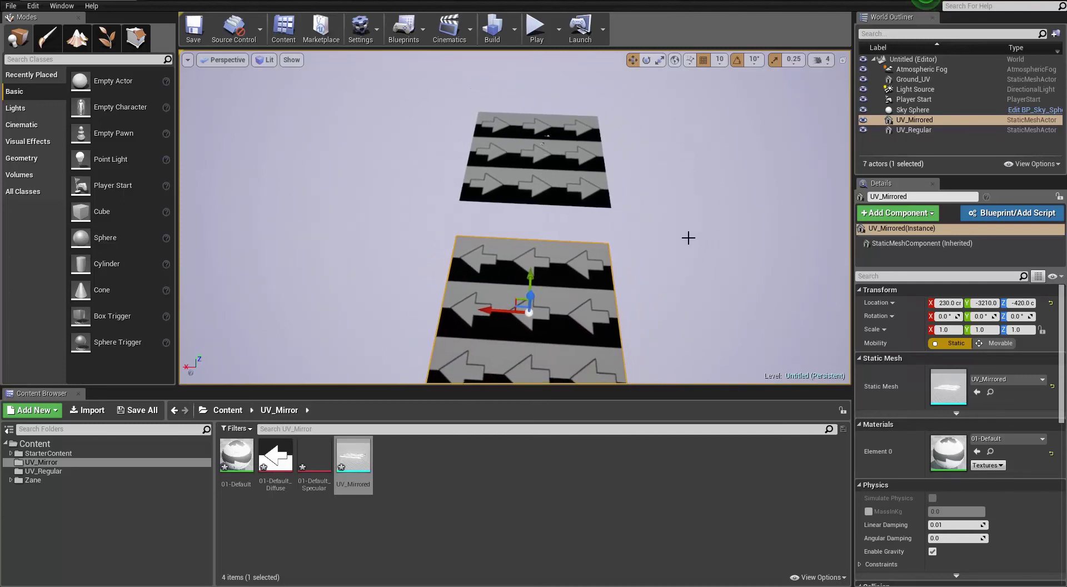
pyautogui.press('Right')
pyautogui.press('Right')
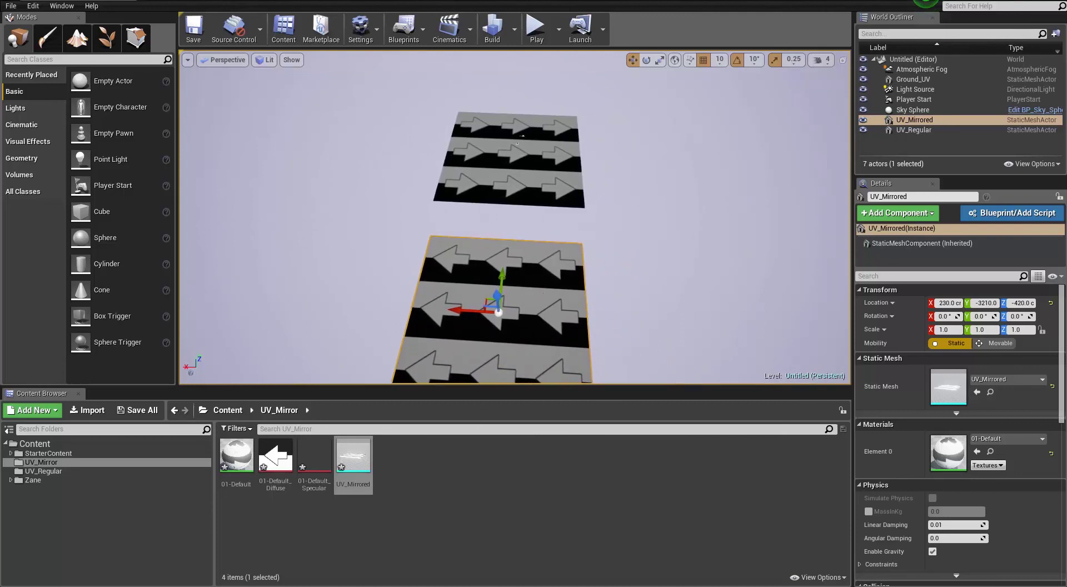
pyautogui.click(499, 181)
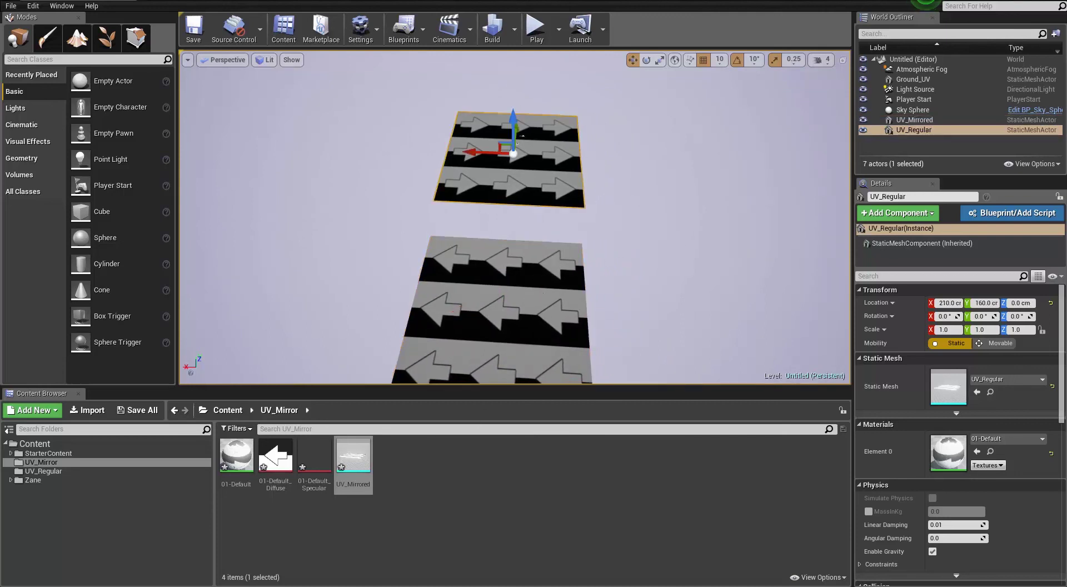
pyautogui.click(44, 472)
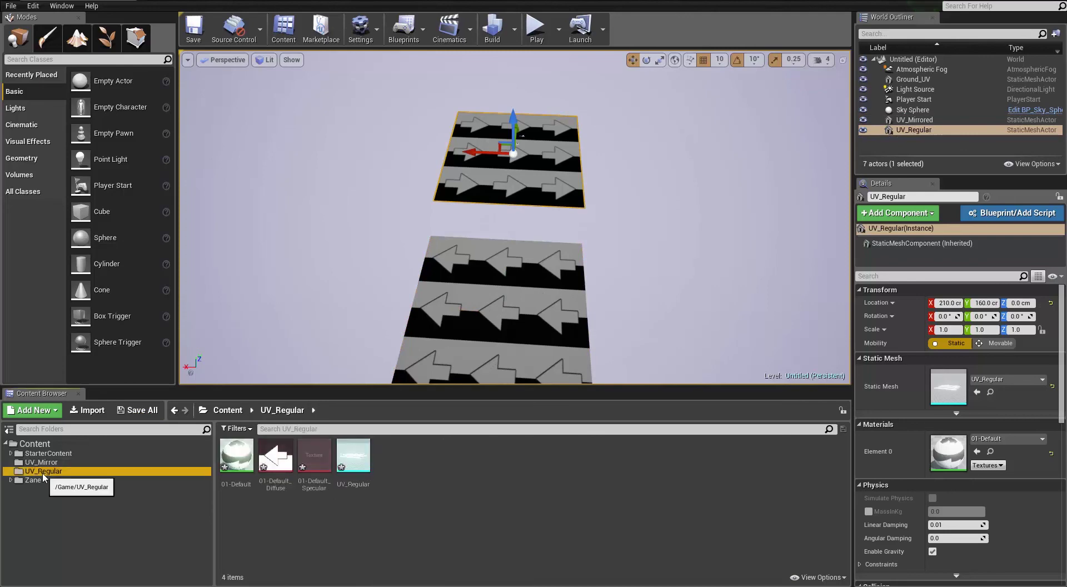
# Inspect the tiling of the arrow texture's TexCoord node in UV_Regular's 01-Default material, and close it without applying changes.
pyautogui.doubleClick(239, 463)
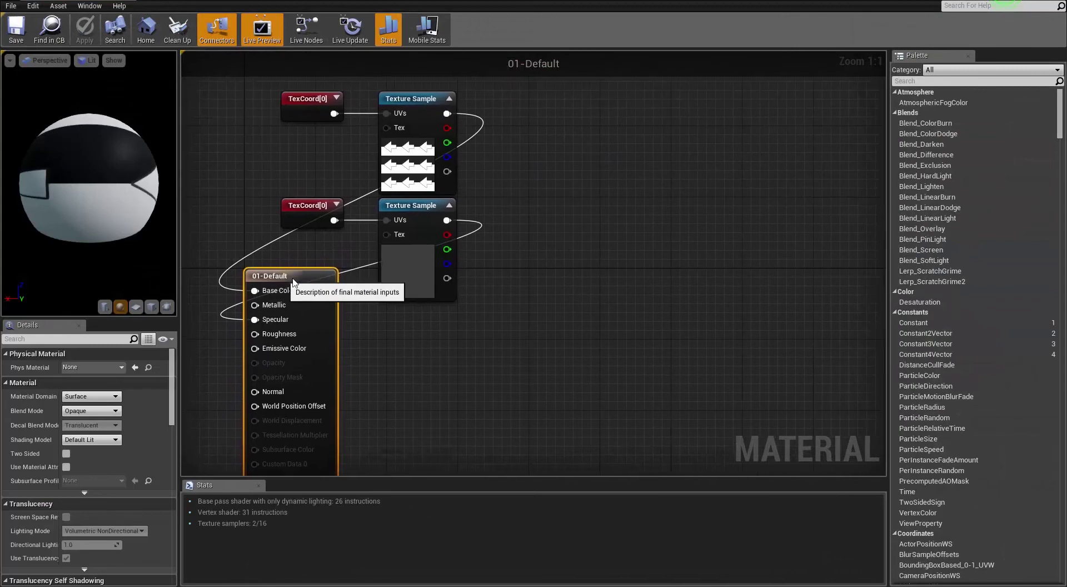
pyautogui.moveTo(293, 283); pyautogui.dragTo(568, 121)
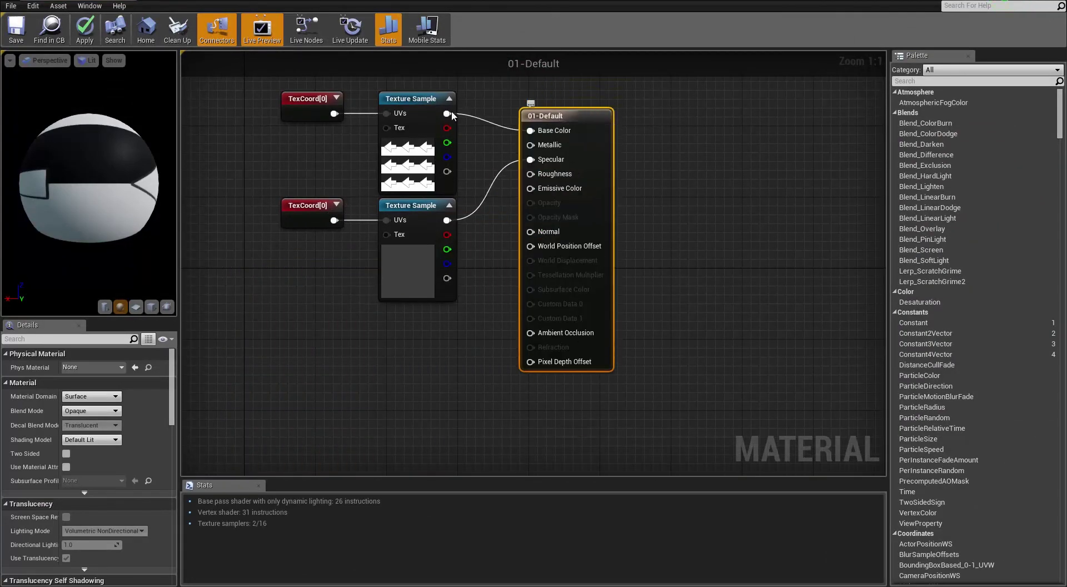
pyautogui.click(304, 100)
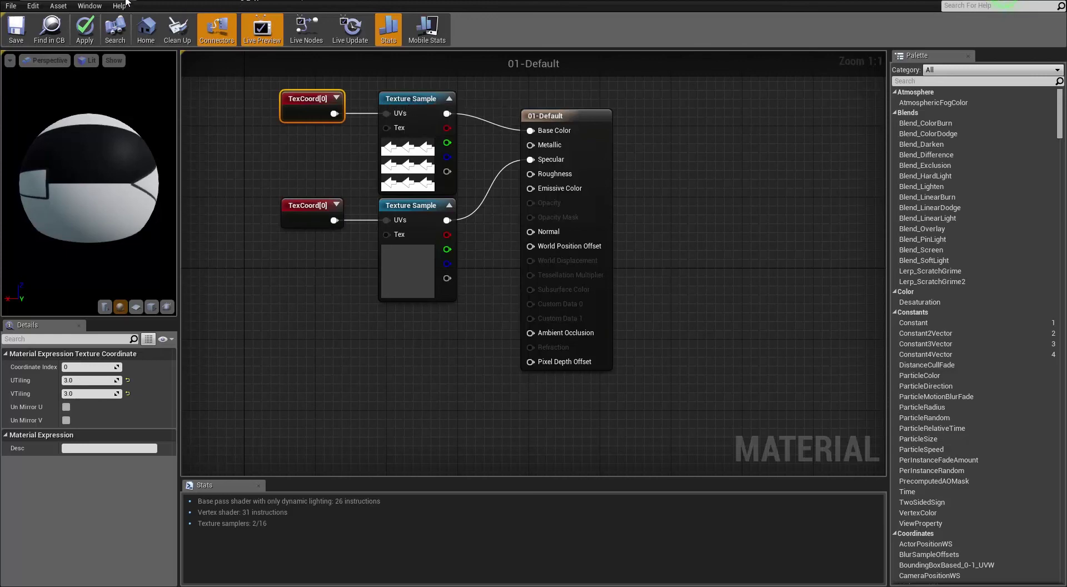
pyautogui.click(209, 6)
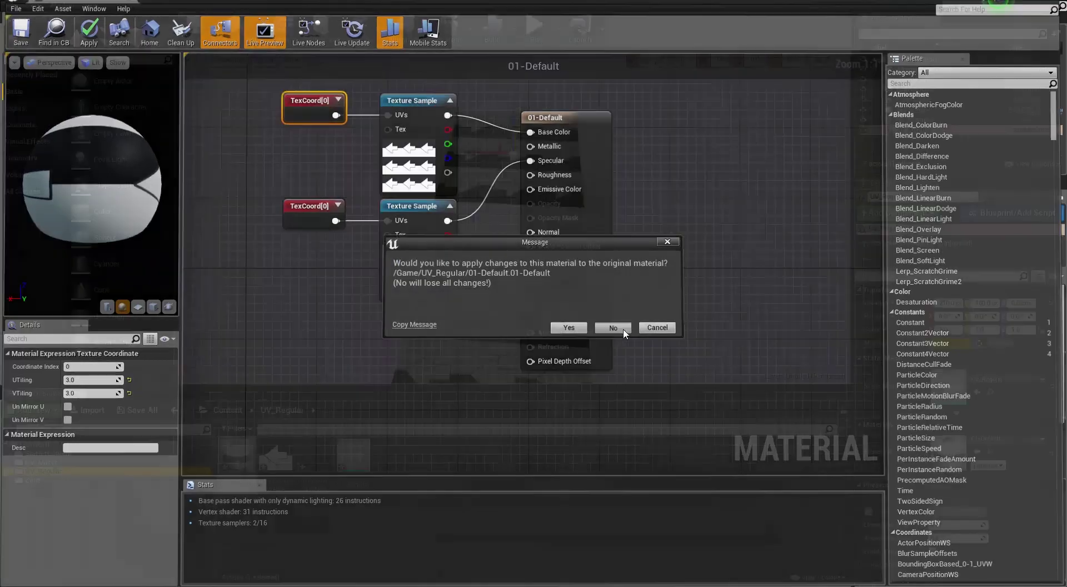
pyautogui.click(616, 328)
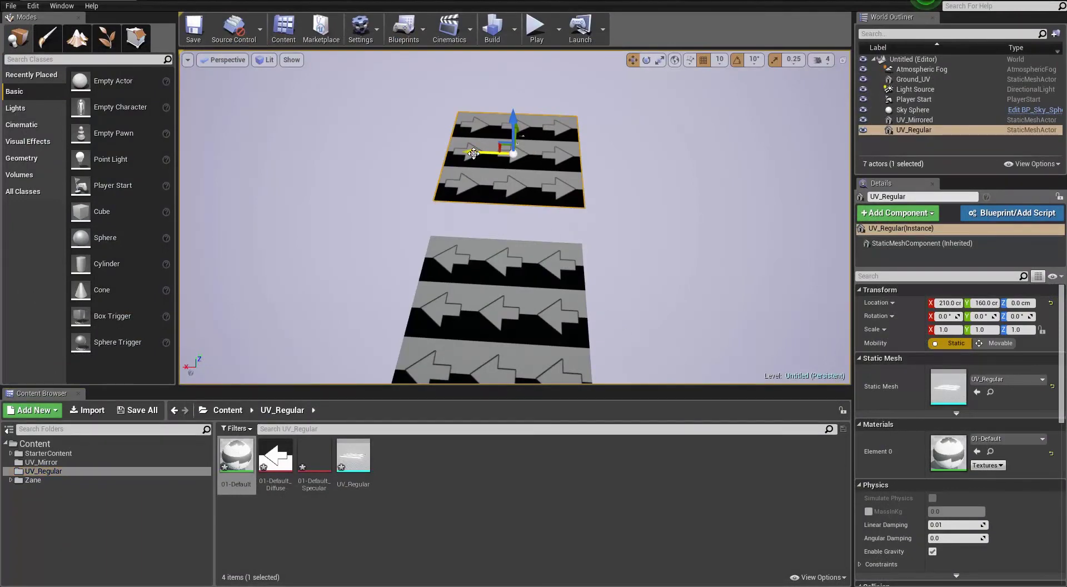
# Move the UV_Regular mesh along the X axis to 260 cm.
pyautogui.moveTo(473, 153)
pyautogui.mouseDown()
pyautogui.moveTo(495, 154)
pyautogui.moveTo(471, 153)
pyautogui.mouseUp()
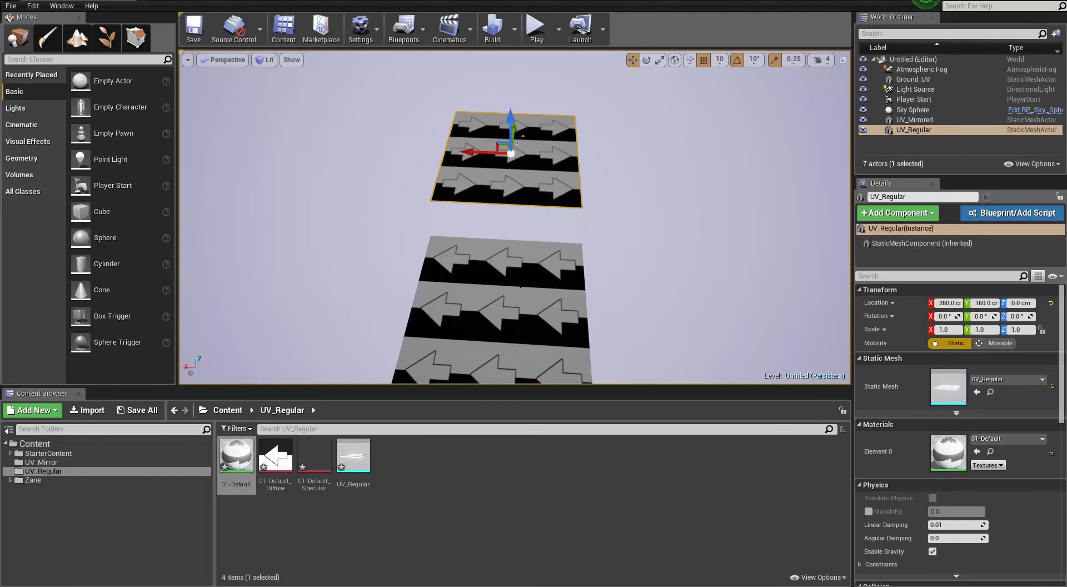
# Open UV_Mirror's 01-Default material, place the output node beyond the Texture Sample nodes, and check the arrow texture's TexCoord tiling.
pyautogui.click(43, 463)
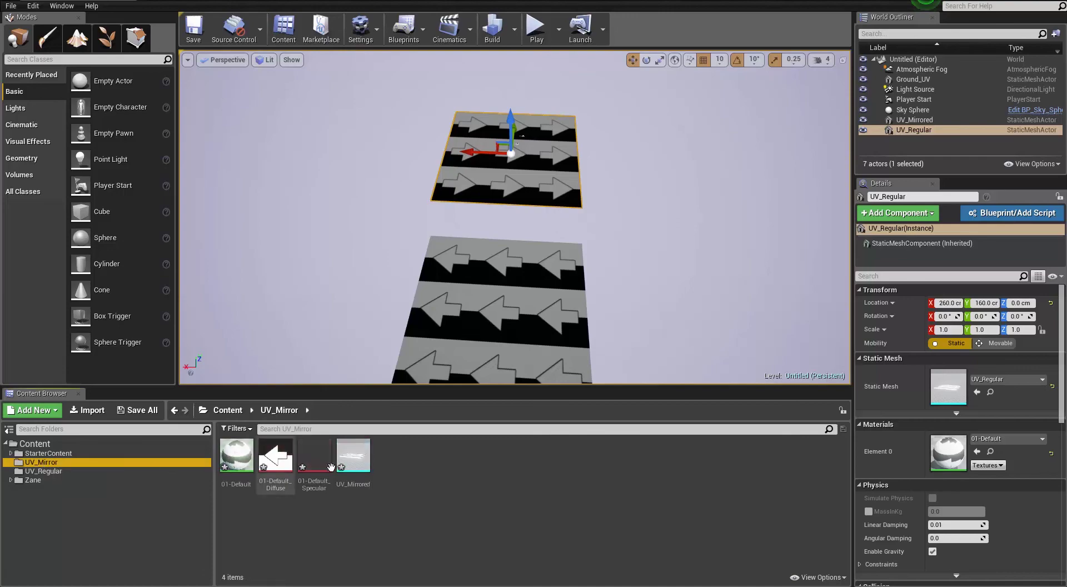
pyautogui.doubleClick(233, 458)
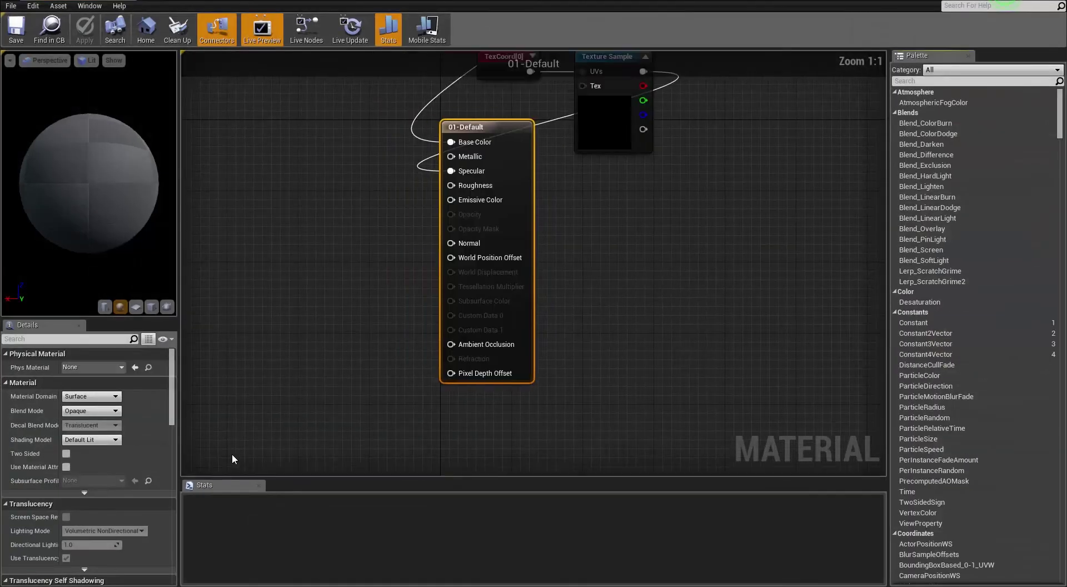
pyautogui.moveTo(540, 140); pyautogui.dragTo(834, 78)
pyautogui.moveTo(724, 187); pyautogui.dragTo(495, 335, button='right')
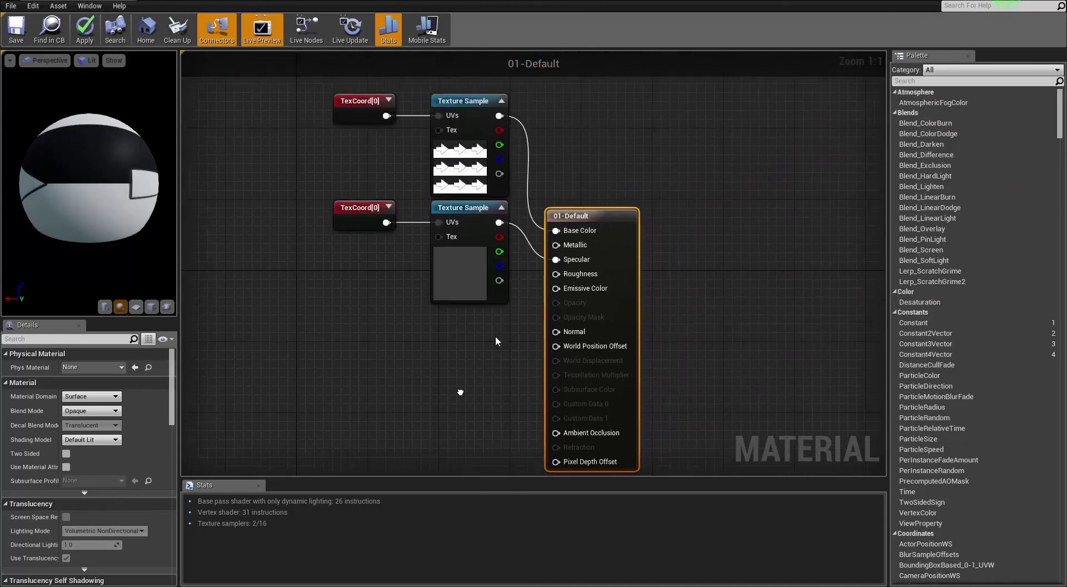
pyautogui.moveTo(572, 210); pyautogui.dragTo(581, 109)
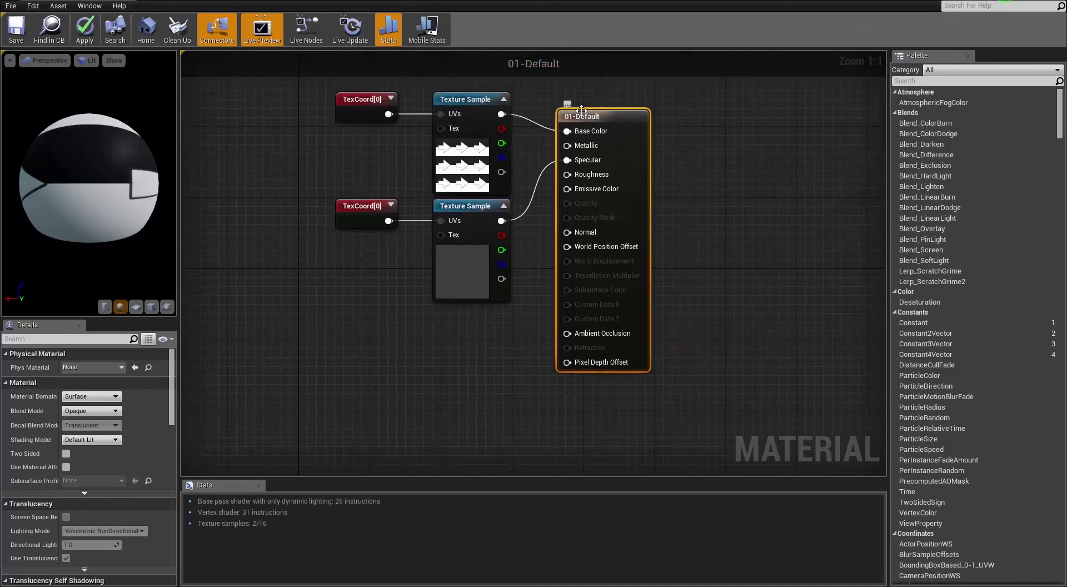
pyautogui.click(364, 100)
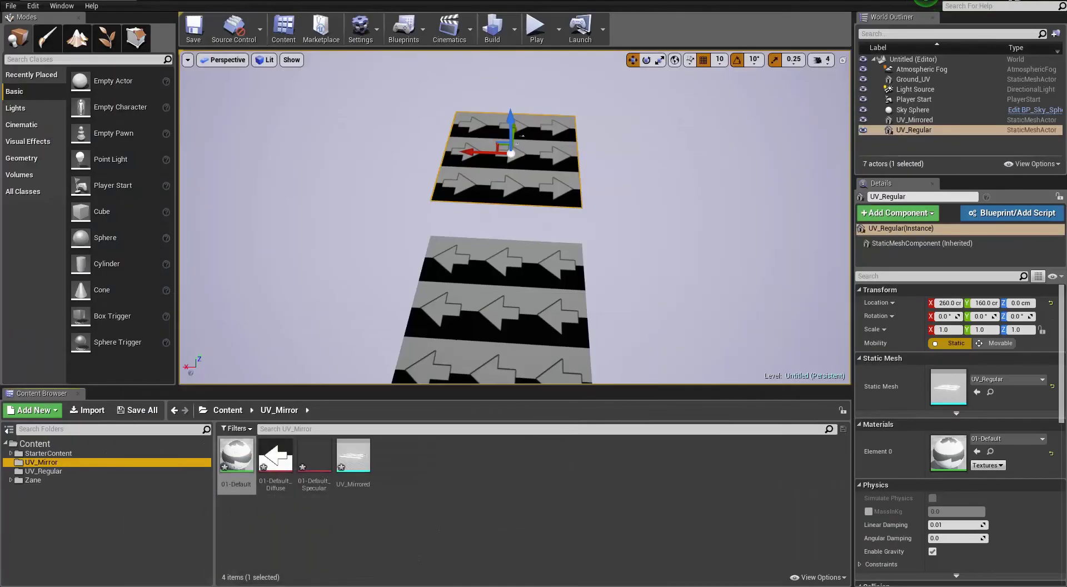
# Select the UV_Mirrored mesh and shift it back and forth along the X axis, ending at about -130 cm.
pyautogui.click(487, 301)
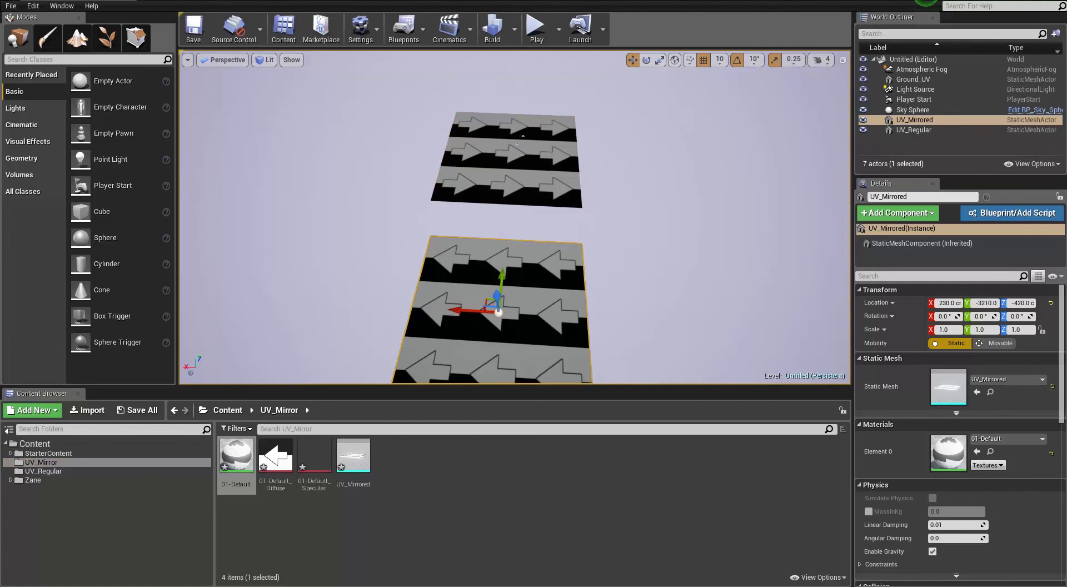
pyautogui.moveTo(458, 312); pyautogui.dragTo(439, 314)
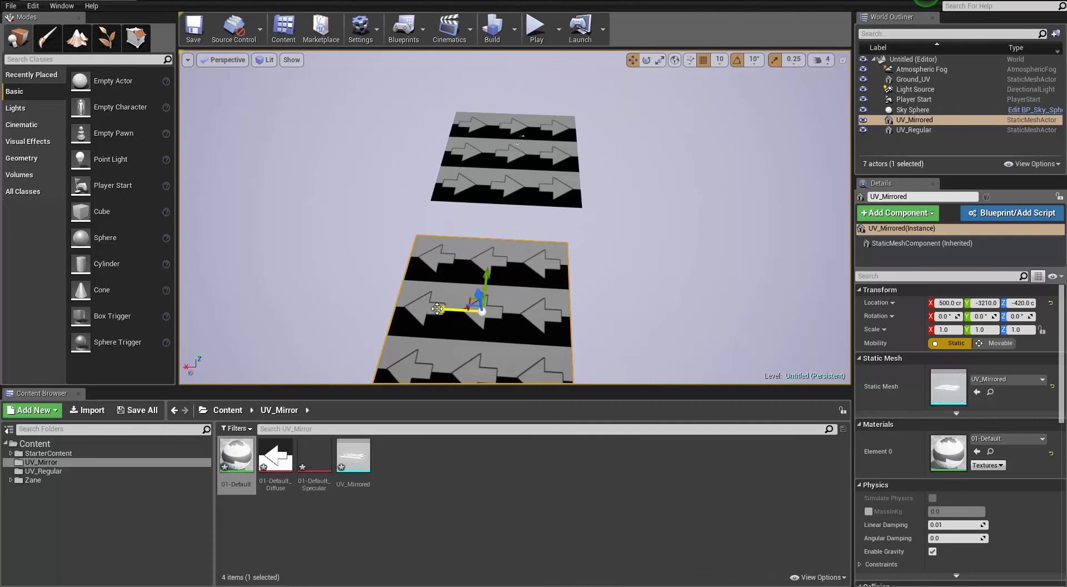
pyautogui.moveTo(441, 309); pyautogui.dragTo(481, 309)
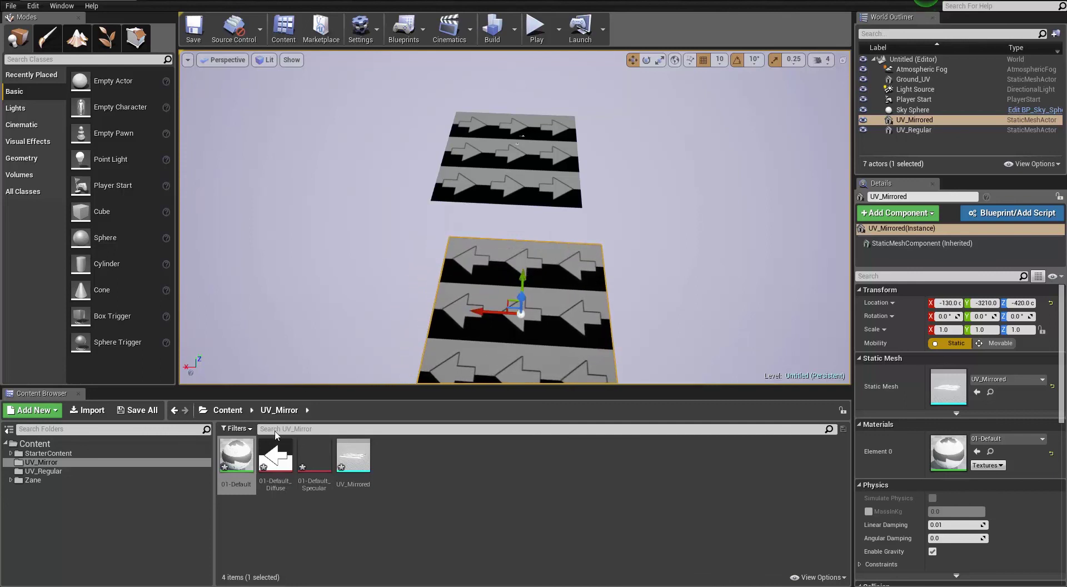
# Set UTiling to 3.0 on the arrow texture's TexCoord node in UV_Mirror's 01-Default material, and save the material.
pyautogui.doubleClick(247, 457)
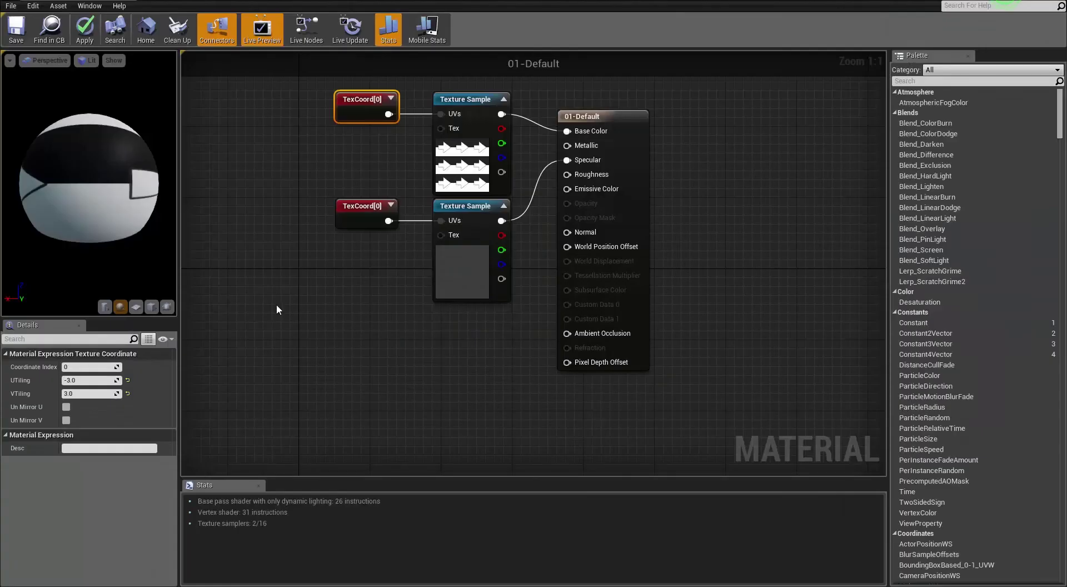
pyautogui.click(467, 100)
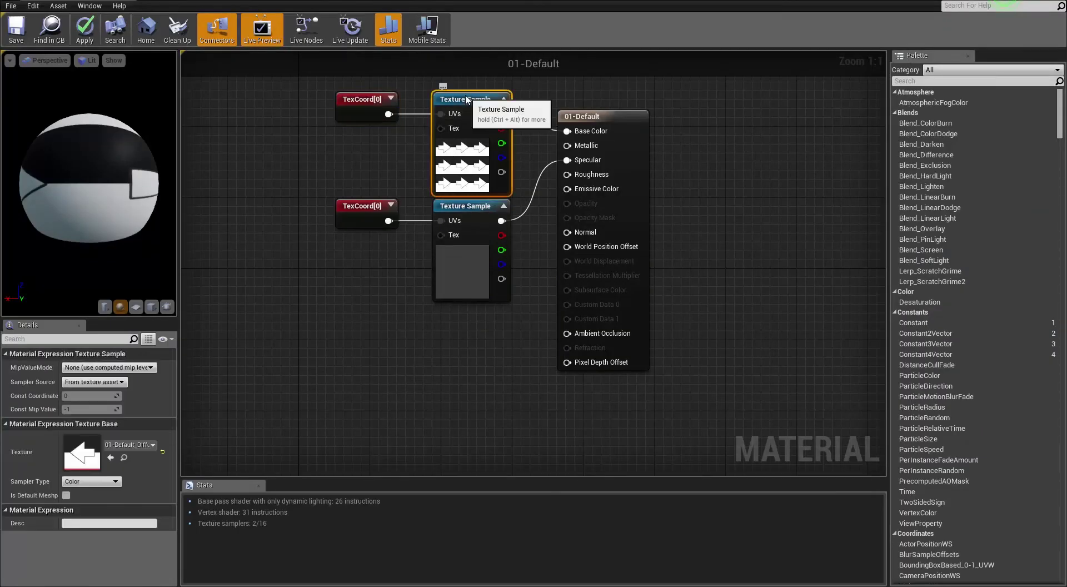
pyautogui.click(358, 100)
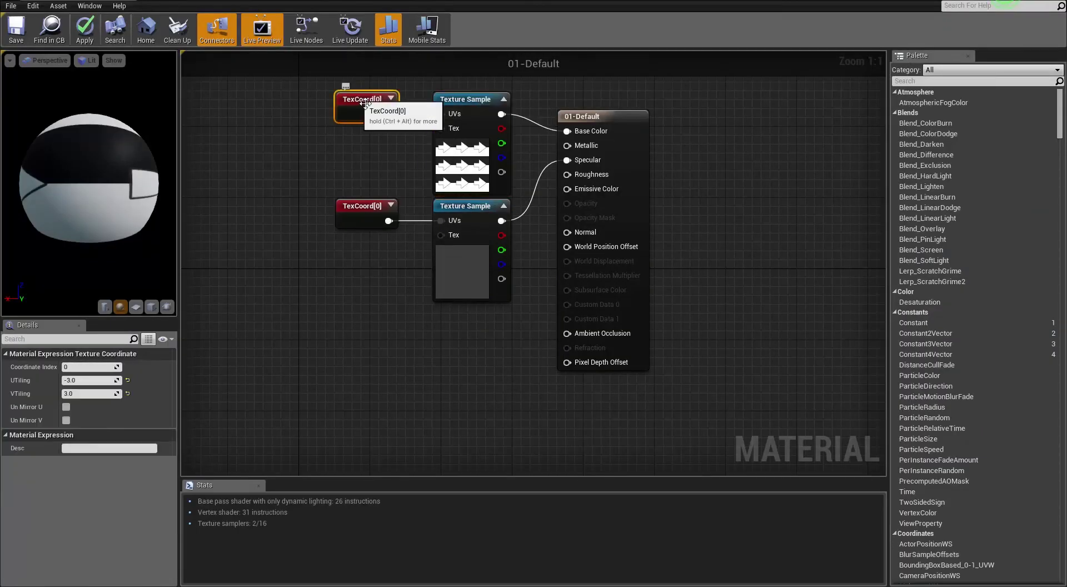
pyautogui.click(83, 380)
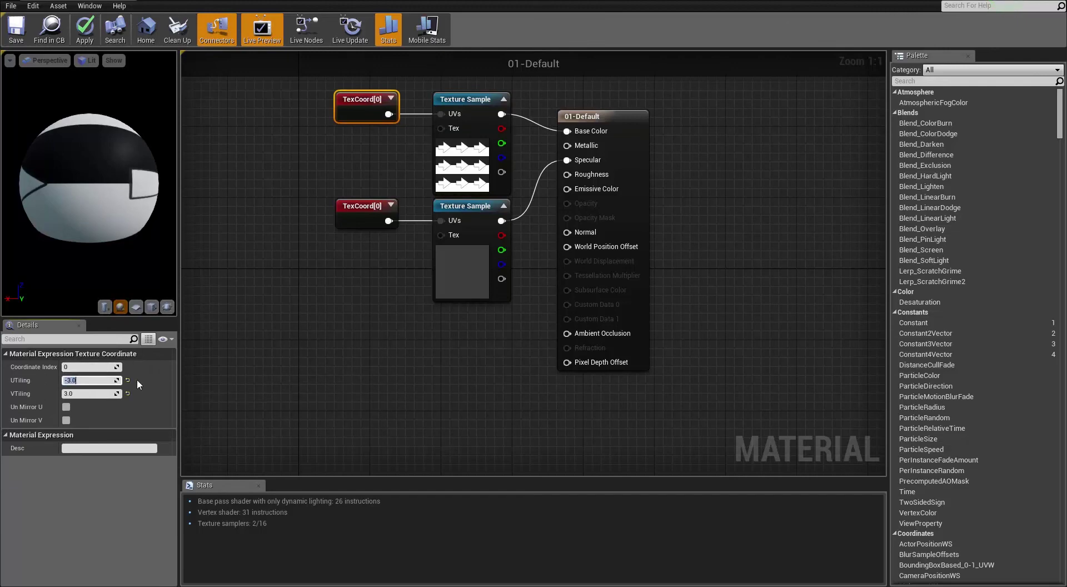
pyautogui.write('3.0')
pyautogui.press('Return')
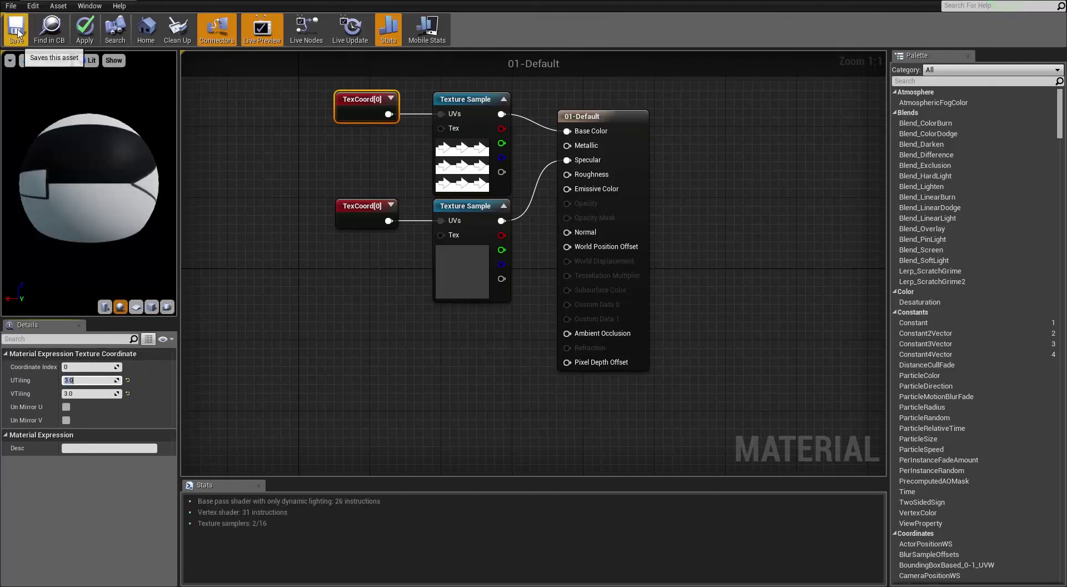
pyautogui.click(17, 33)
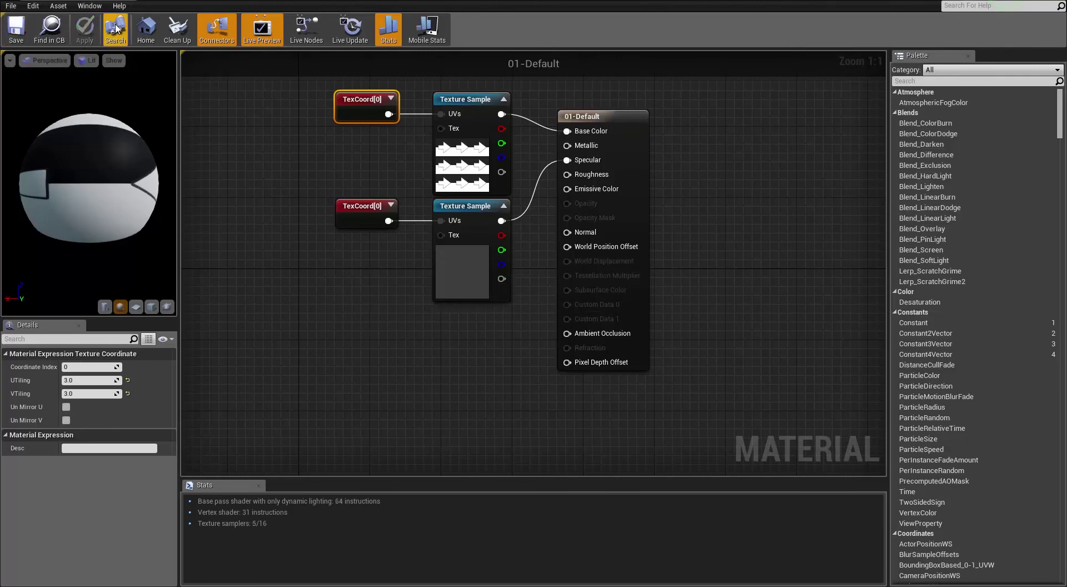
pyautogui.click(178, 7)
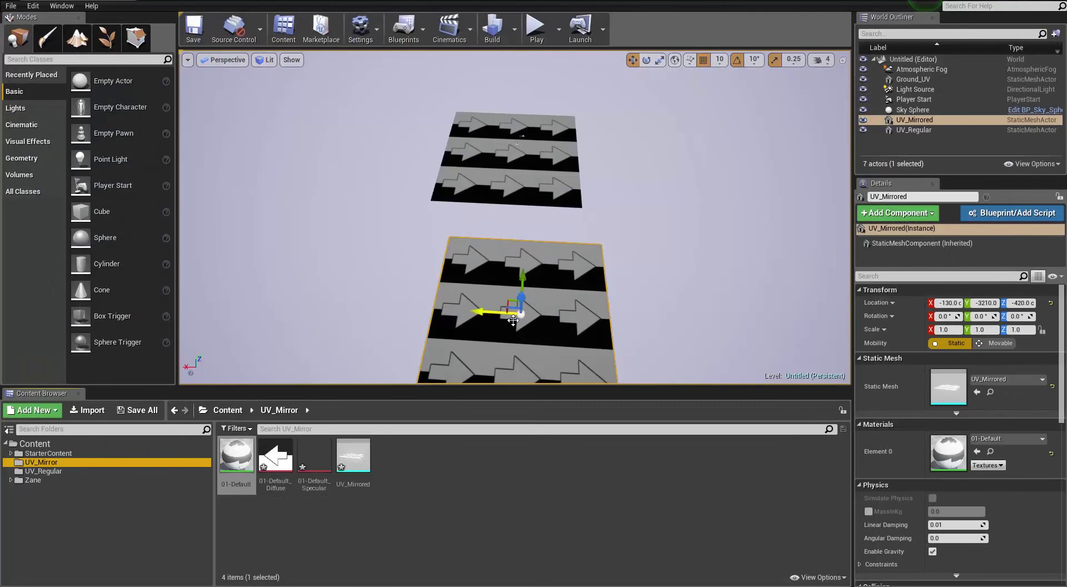
# Move the UV_Mirrored mesh along the X axis to about 330 cm.
pyautogui.moveTo(481, 312); pyautogui.dragTo(453, 302)
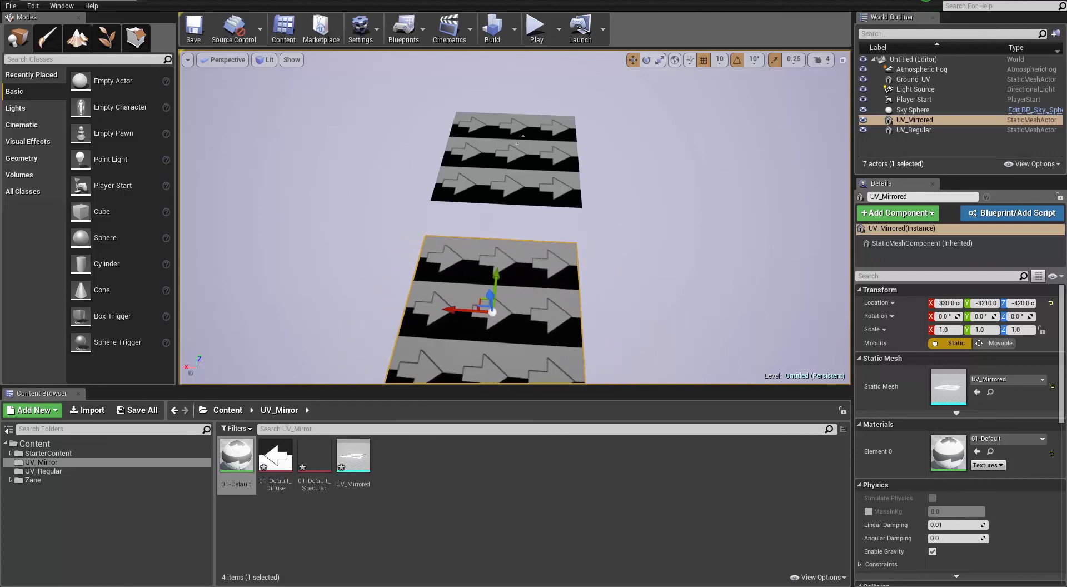